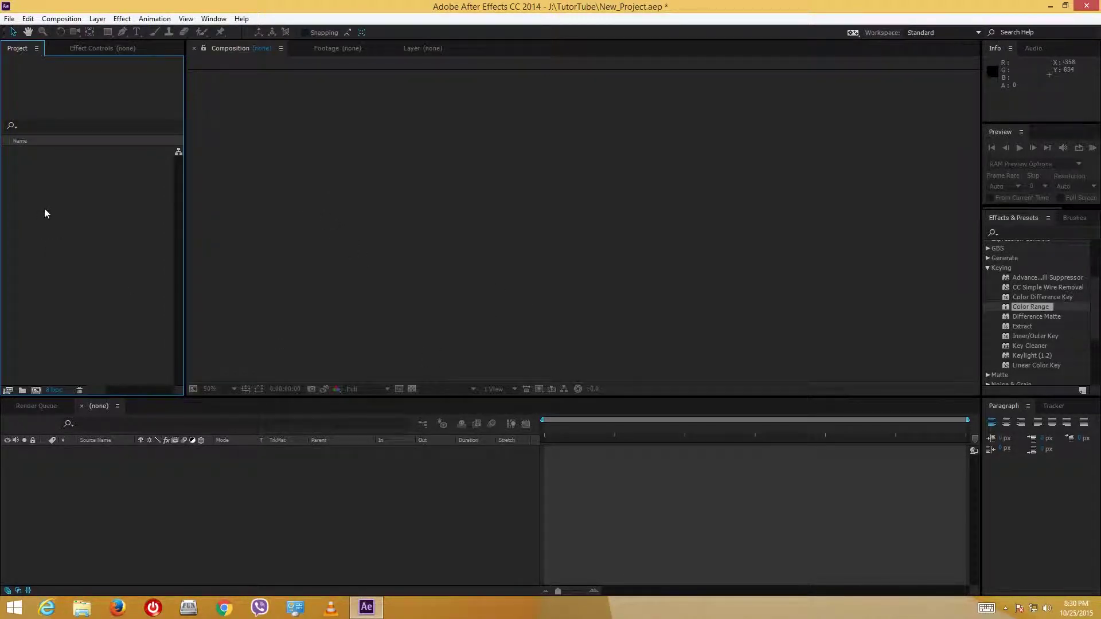
Import Candle_on_greenscreenmov.mp4 and play its first seconds in the footage viewer.
{"action": "double_click", "coordinate": [58, 228]}
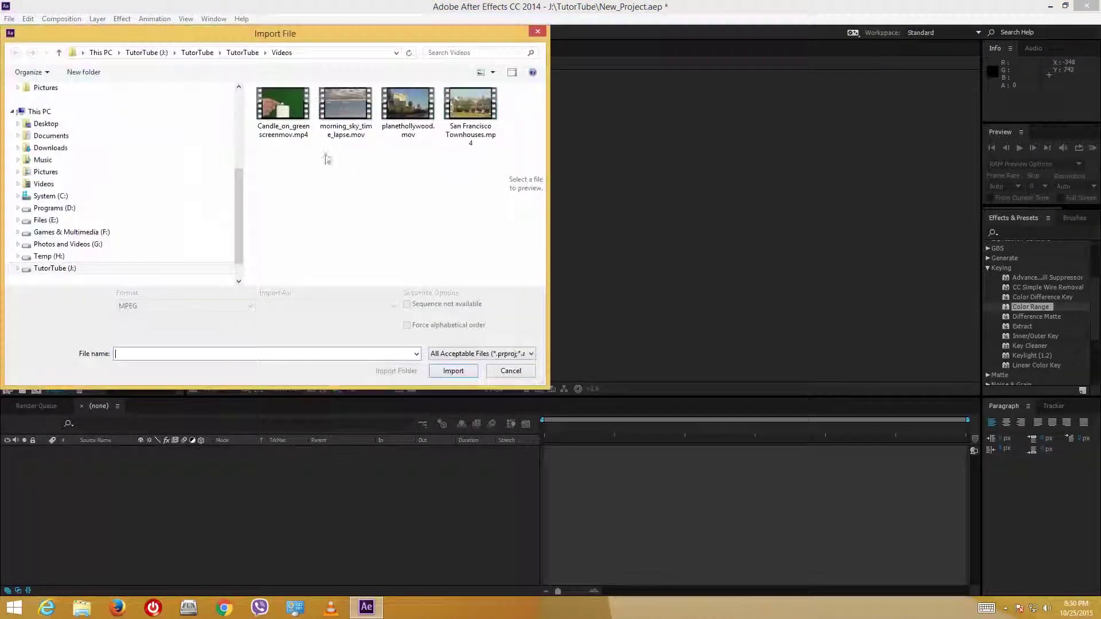
{"action": "double_click", "coordinate": [274, 105]}
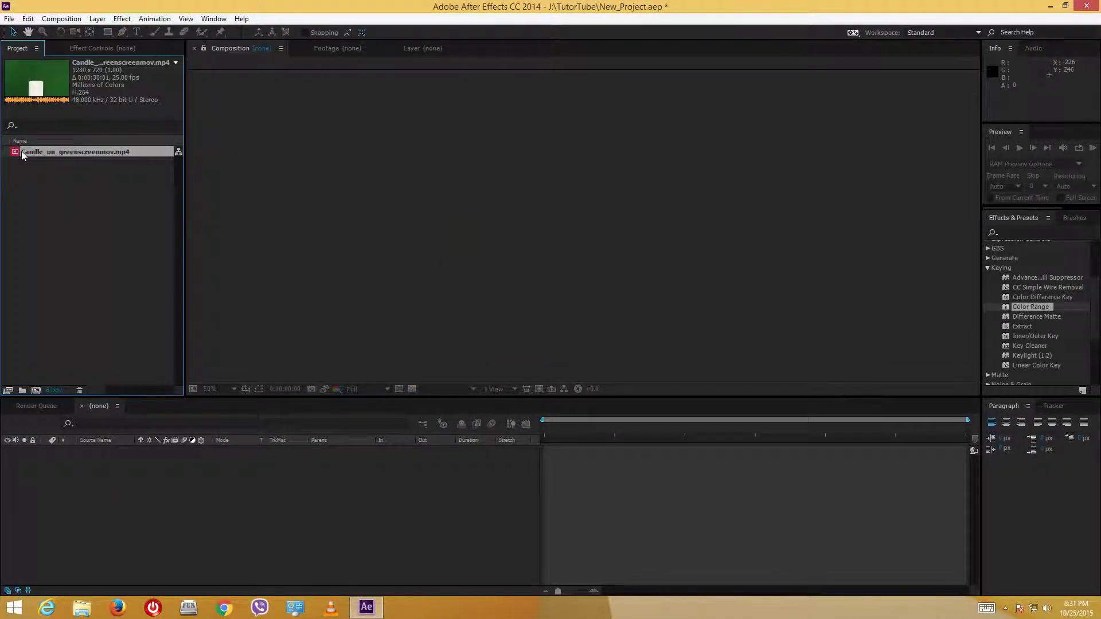
{"action": "double_click", "coordinate": [21, 152]}
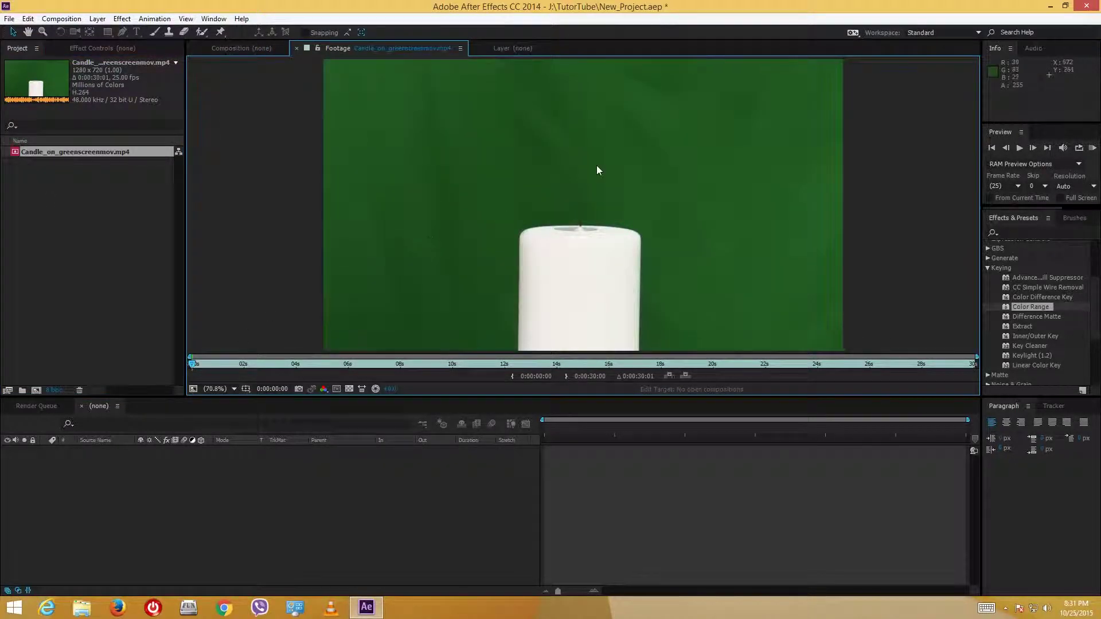
{"action": "key", "text": "space"}
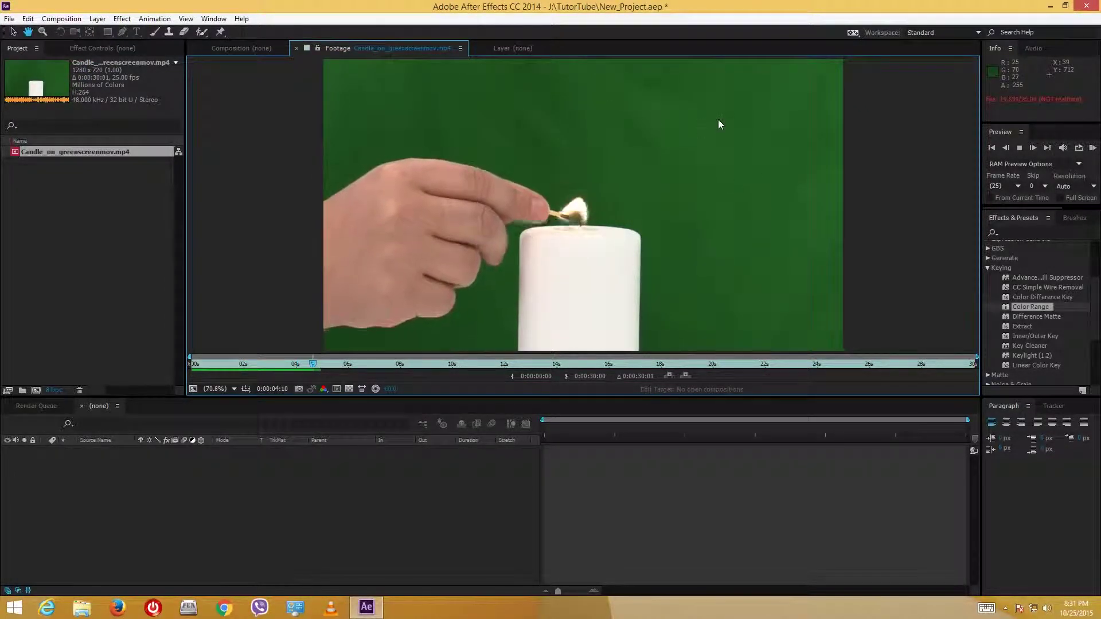
{"action": "key", "text": "space"}
{"action": "key", "text": "v"}
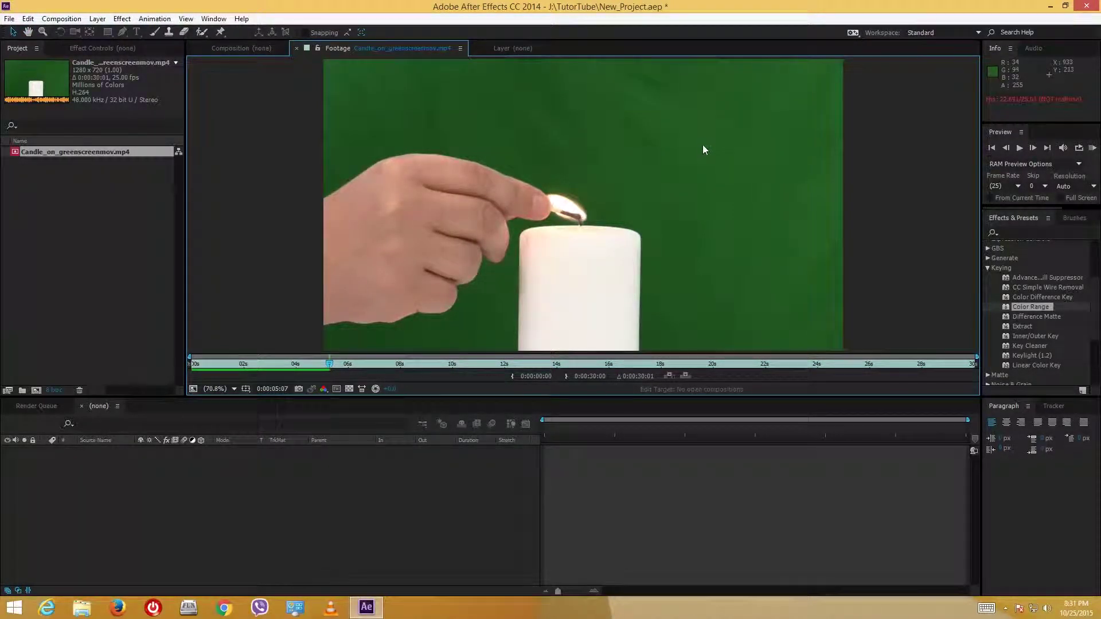
Create a new composition from the Candle_on_greenscreenmov.mp4 clip.
{"action": "left_click", "coordinate": [60, 188]}
{"action": "left_click", "coordinate": [26, 154]}
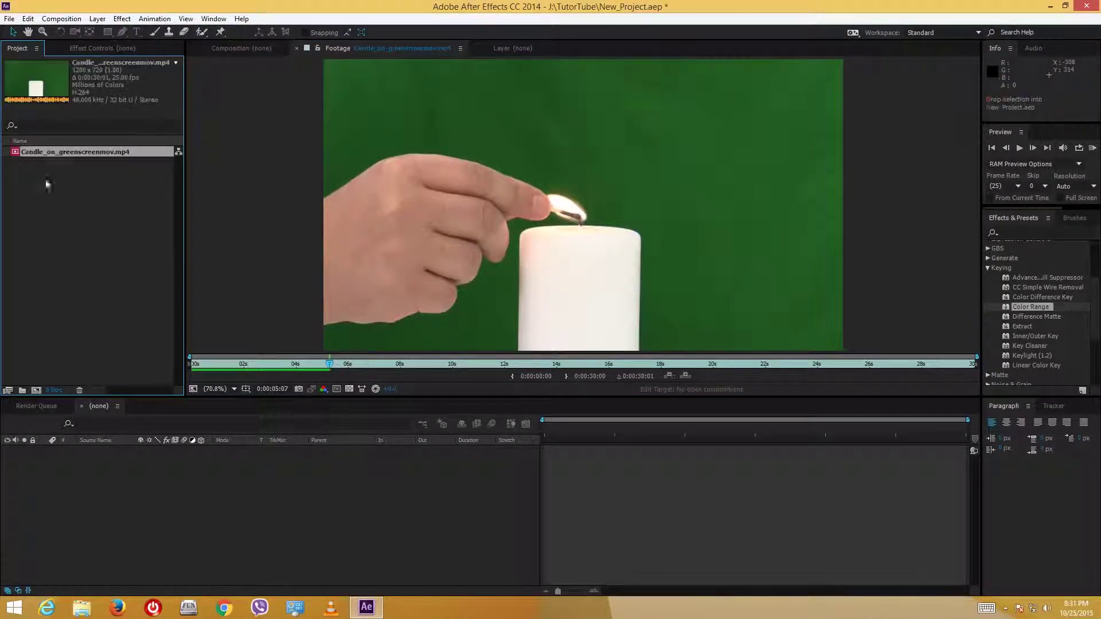
{"action": "left_click", "coordinate": [36, 390]}
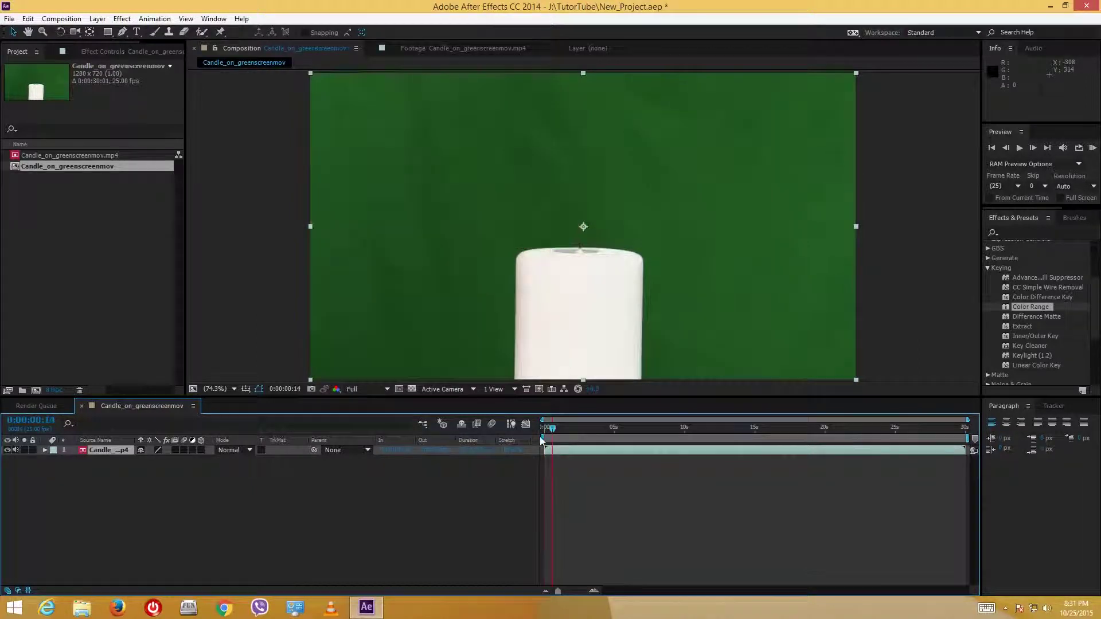
Apply the Linear Color Key effect from the Keying category to the candle clip.
{"action": "left_click", "coordinate": [989, 267]}
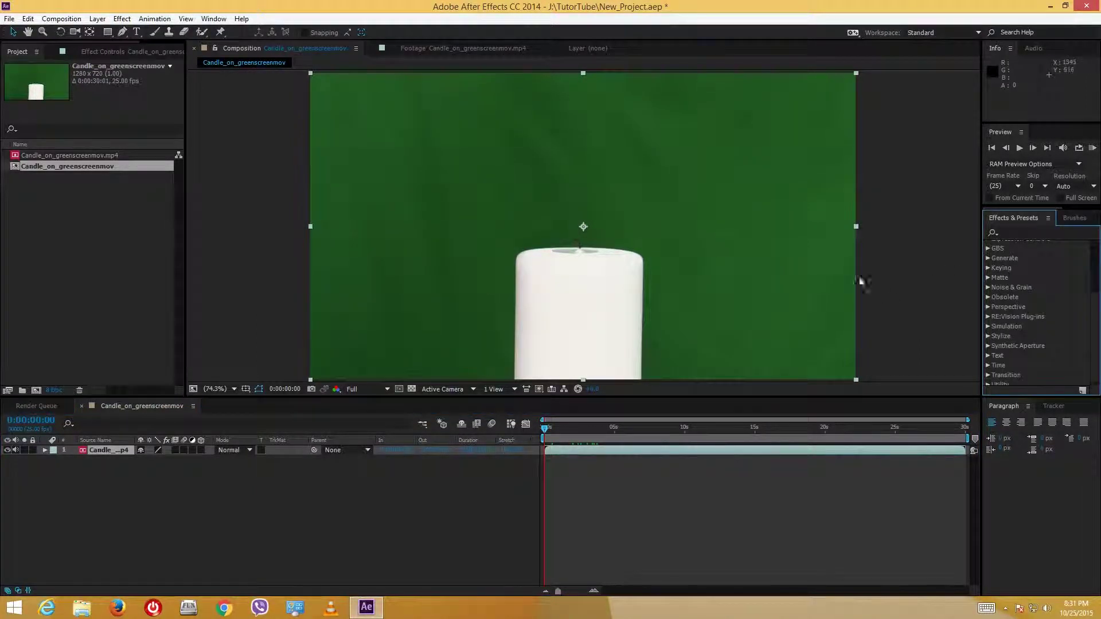
{"action": "scroll", "coordinate": [1096, 287], "scroll_direction": "up", "scroll_amount": 5}
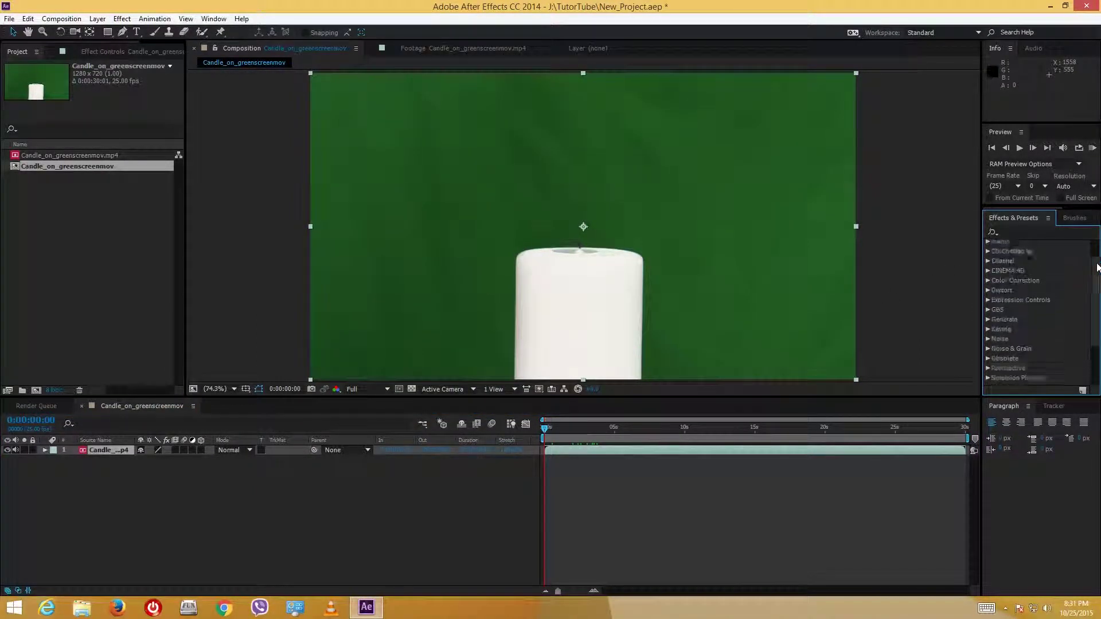
{"action": "scroll", "coordinate": [1097, 276], "scroll_direction": "down", "scroll_amount": 3}
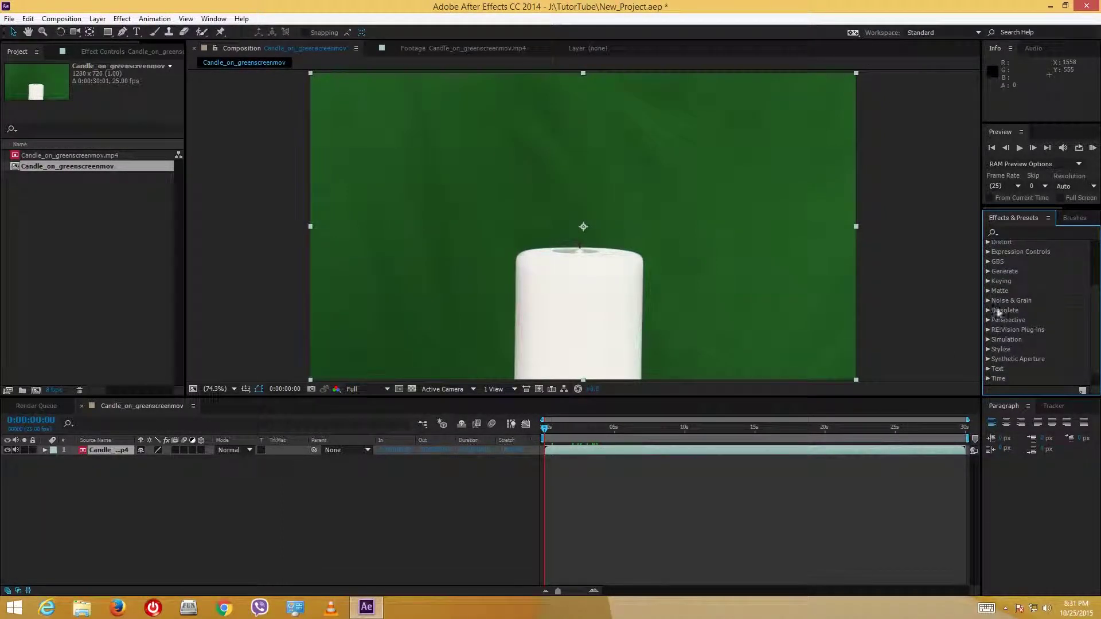
{"action": "left_click", "coordinate": [988, 281]}
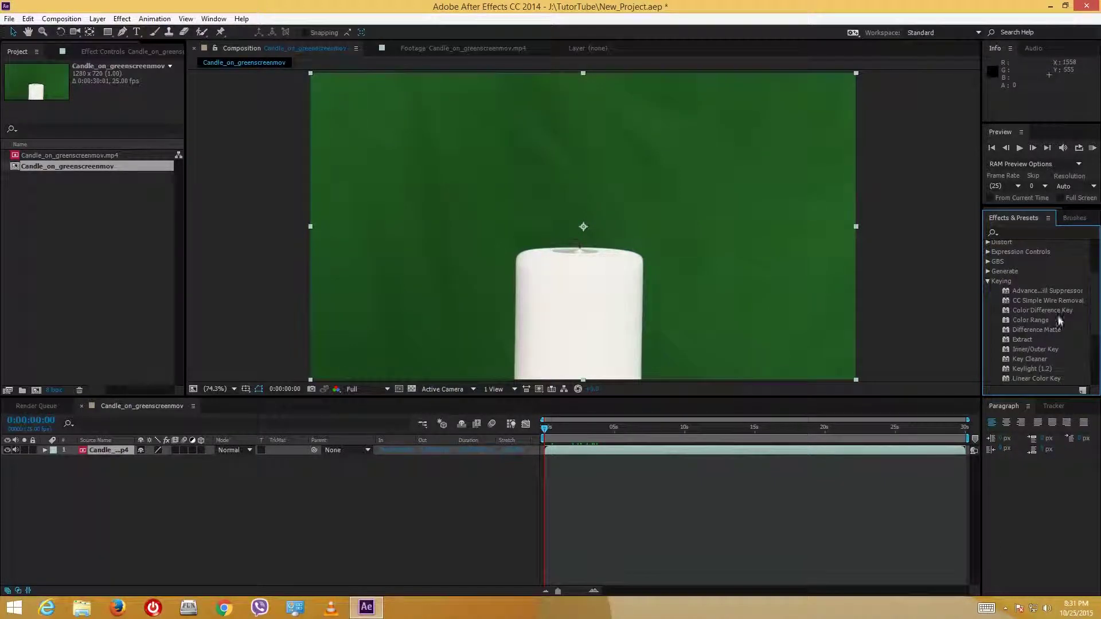
{"action": "scroll", "coordinate": [1093, 316], "scroll_direction": "down", "scroll_amount": 1}
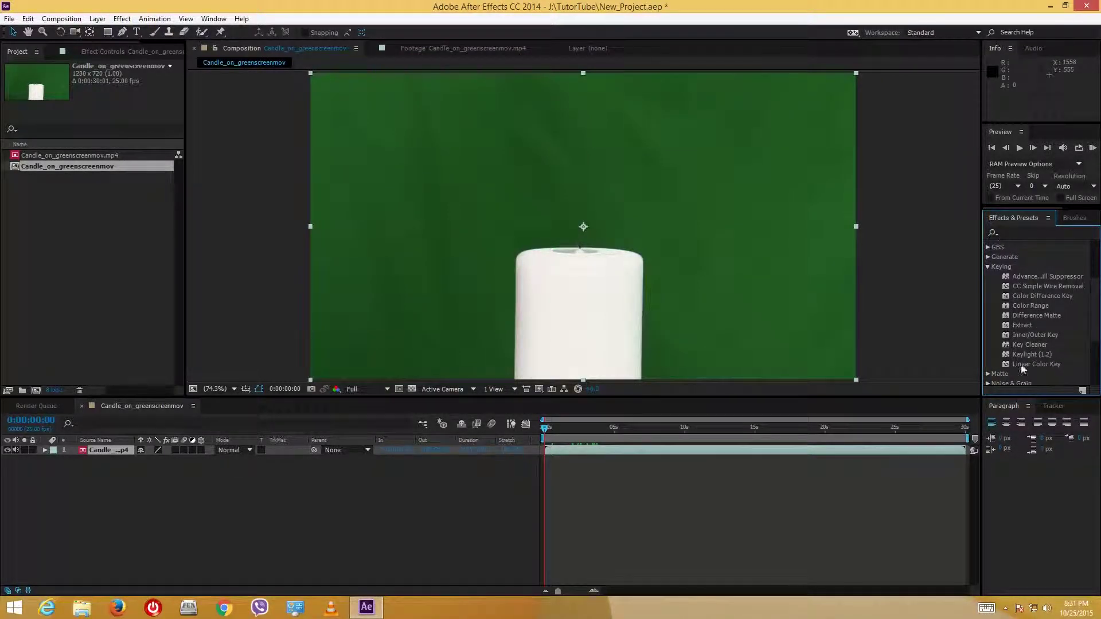
{"action": "left_click_drag", "start_coordinate": [1040, 364], "coordinate": [761, 300]}
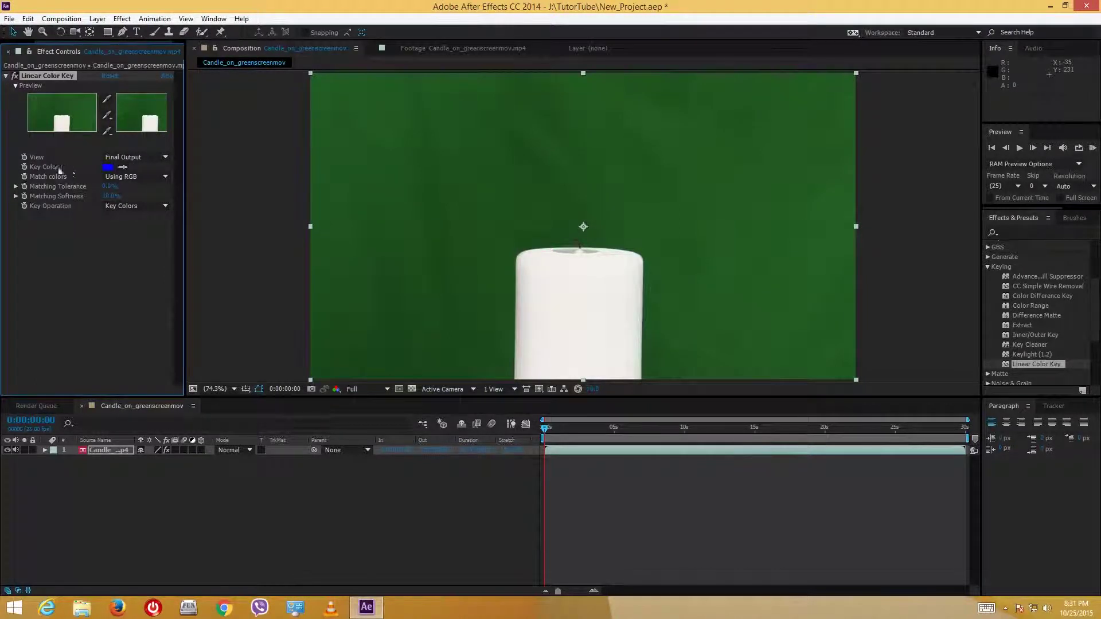
Sample the green background above the candle as the Linear Color Key's key color and preview the keyed clip.
{"action": "left_click", "coordinate": [122, 167]}
{"action": "left_click", "coordinate": [530, 201]}
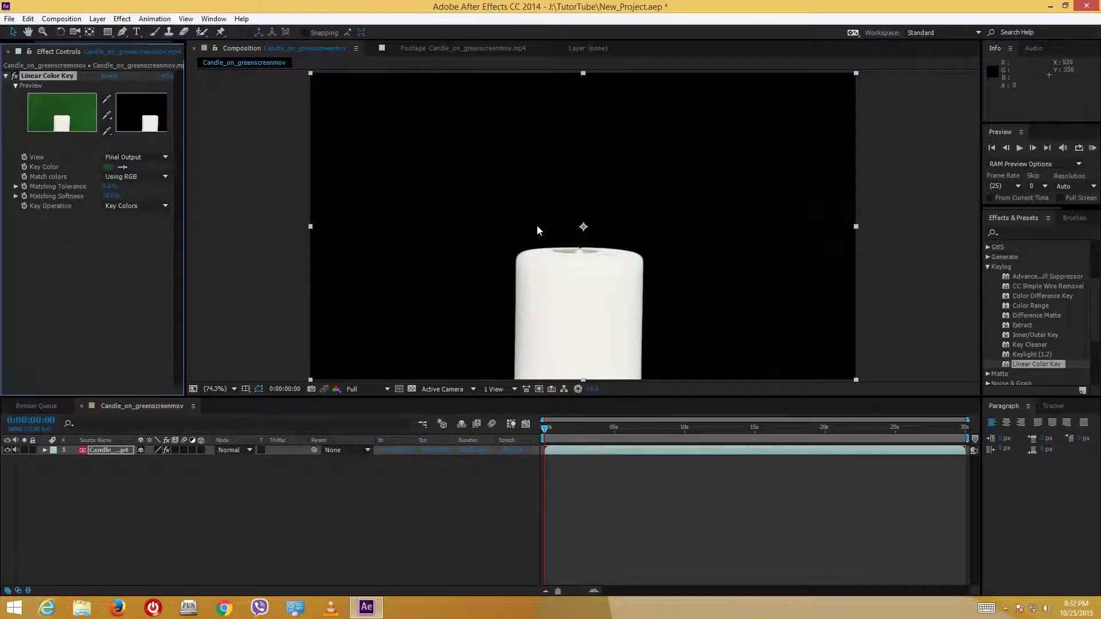
{"action": "left_click", "coordinate": [507, 436]}
{"action": "key", "text": "space"}
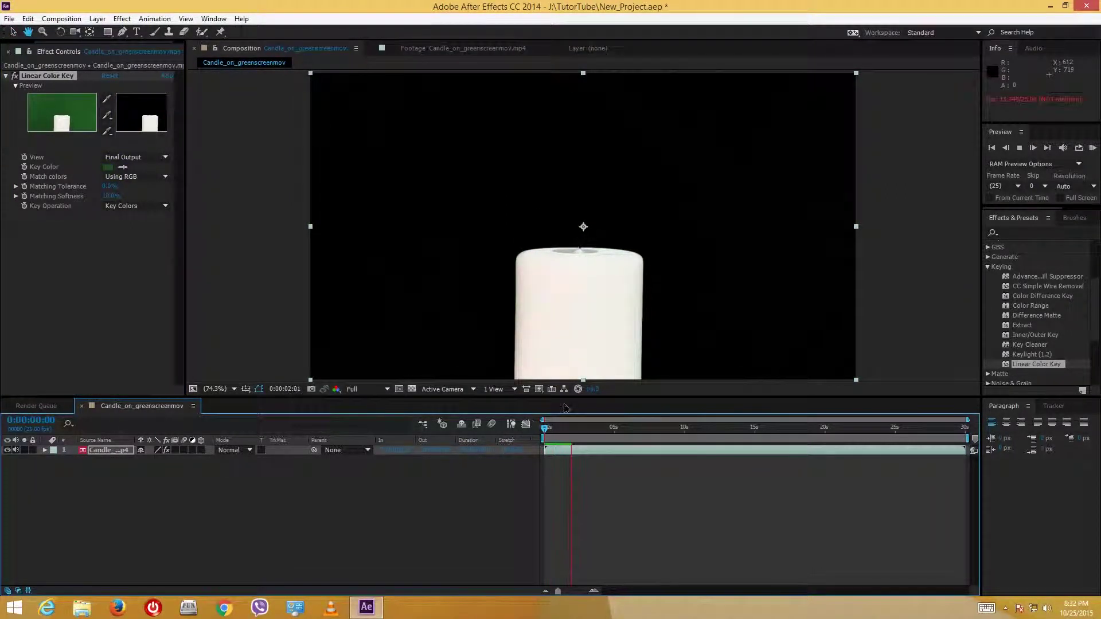
{"action": "key", "text": "space"}
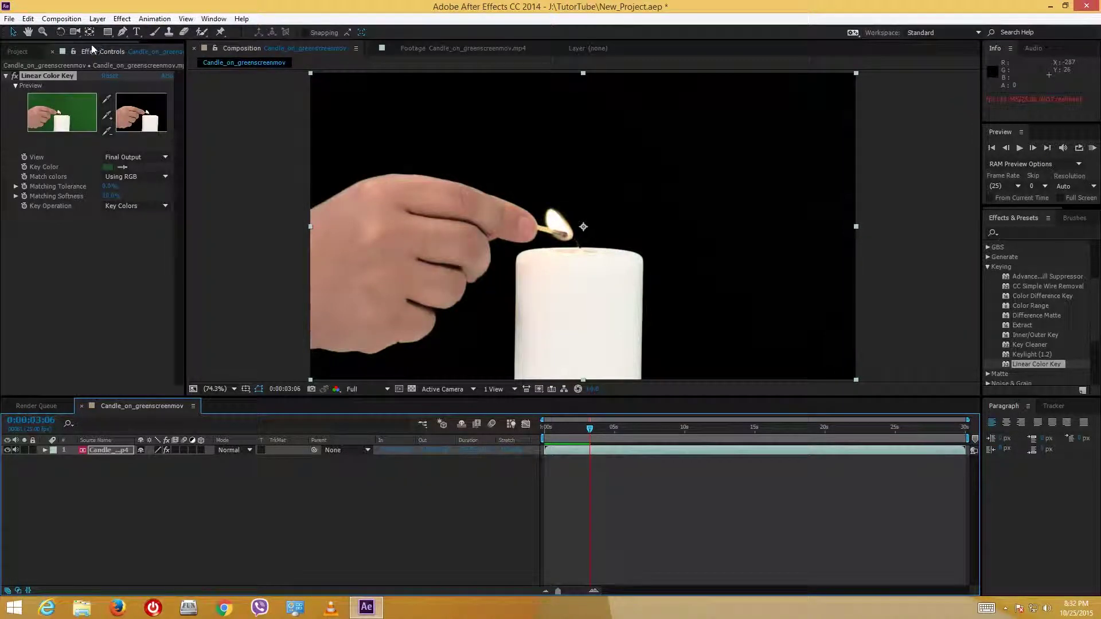
Import morning_sky_time_lapse.mov and place it below the candle layer in the composition.
{"action": "left_click", "coordinate": [33, 52]}
{"action": "double_click", "coordinate": [78, 199]}
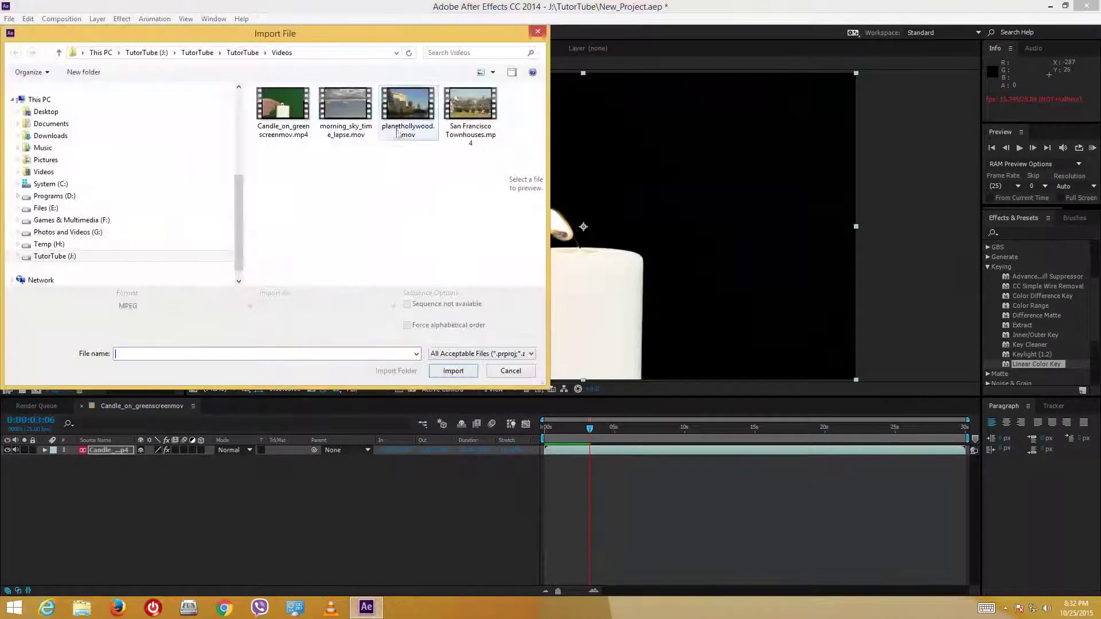
{"action": "double_click", "coordinate": [361, 134]}
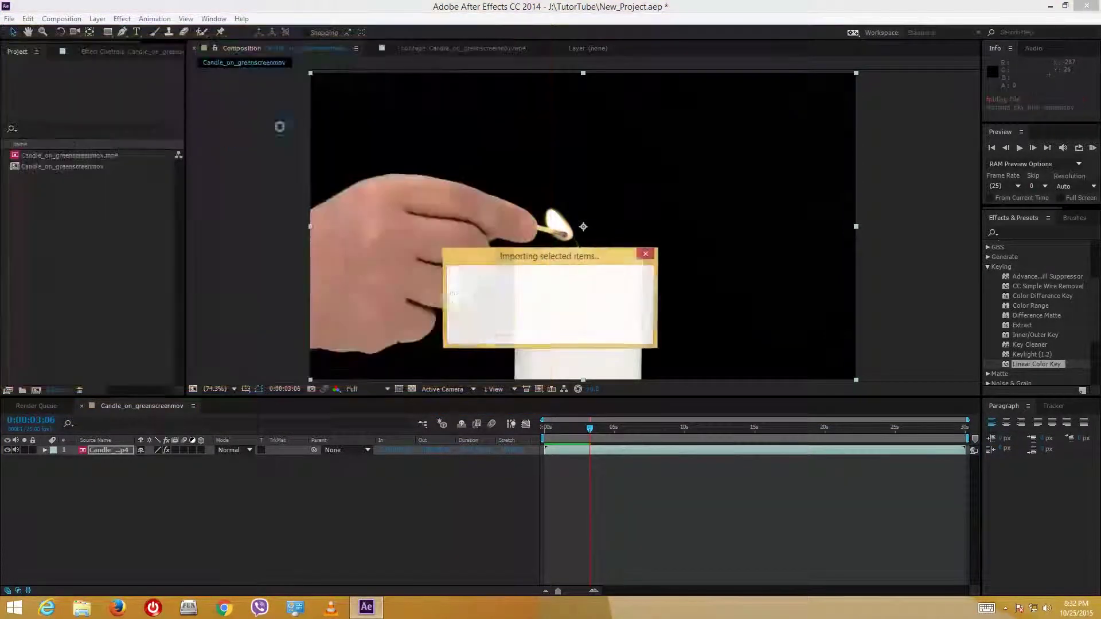
{"action": "left_click_drag", "start_coordinate": [51, 155], "coordinate": [214, 499]}
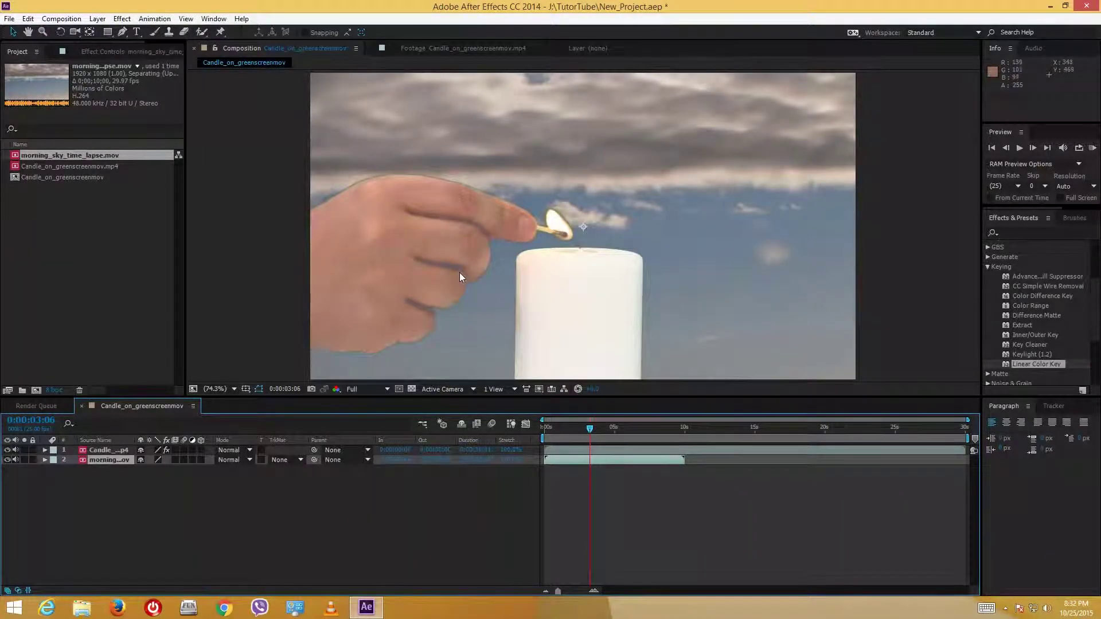
{"action": "left_click", "coordinate": [346, 526]}
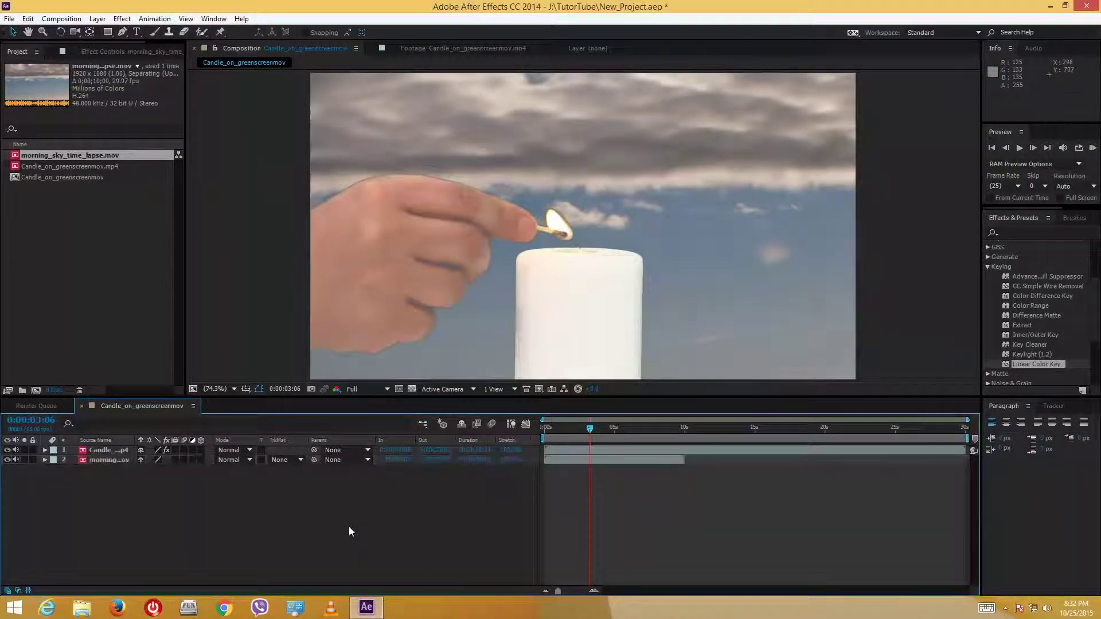
Hide the morning sky layer and display the composition's Alpha channel with the candle layer selected.
{"action": "left_click", "coordinate": [119, 461]}
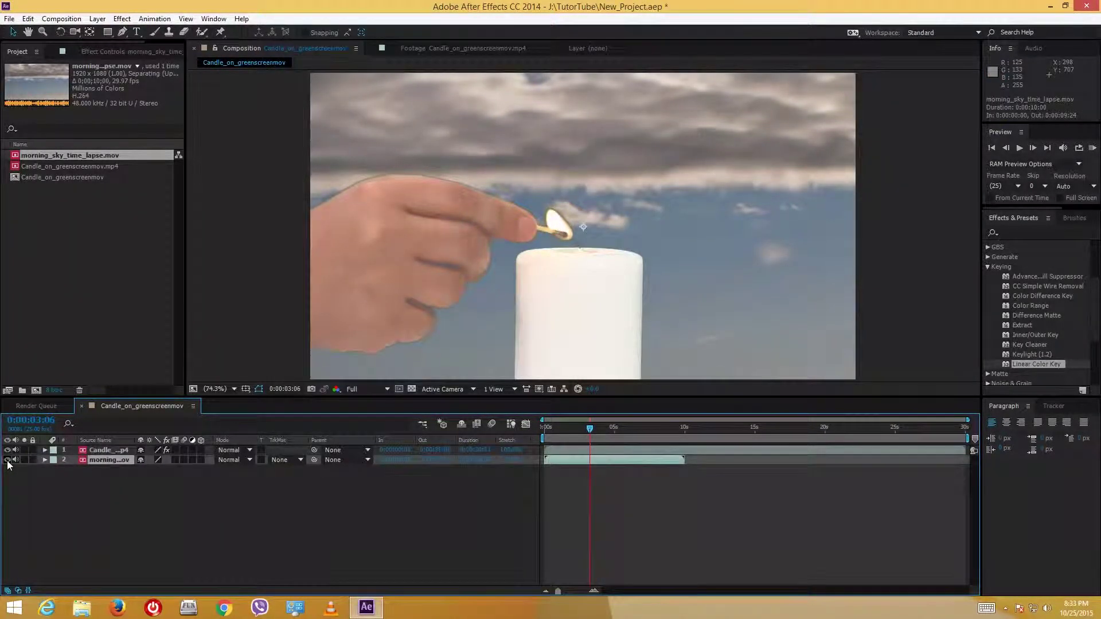
{"action": "left_click", "coordinate": [8, 461]}
{"action": "left_click", "coordinate": [107, 450]}
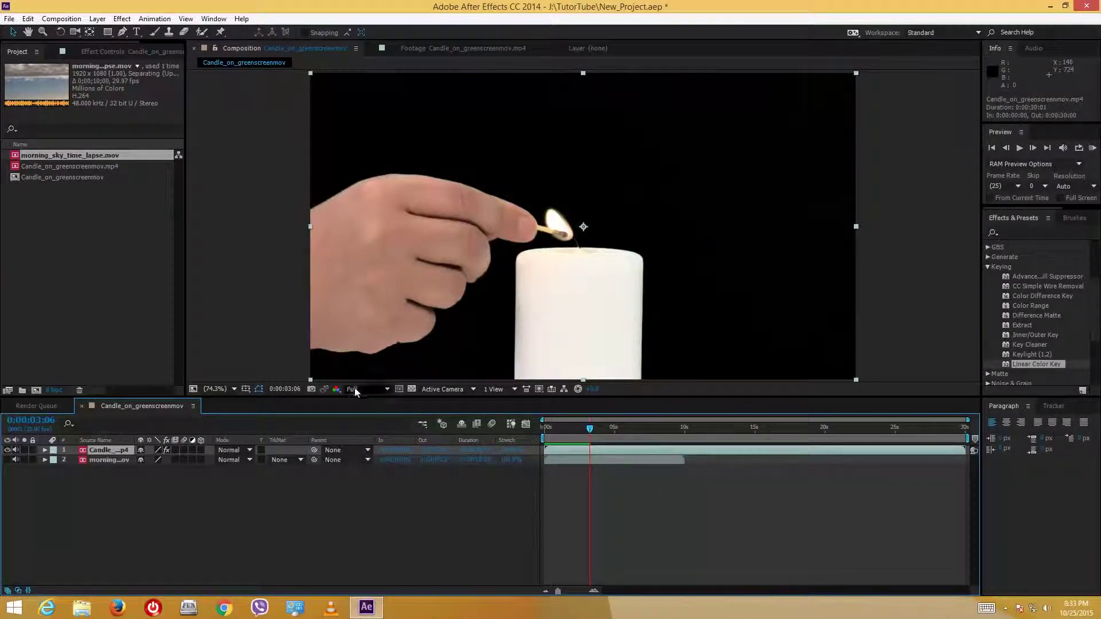
{"action": "left_click", "coordinate": [336, 389]}
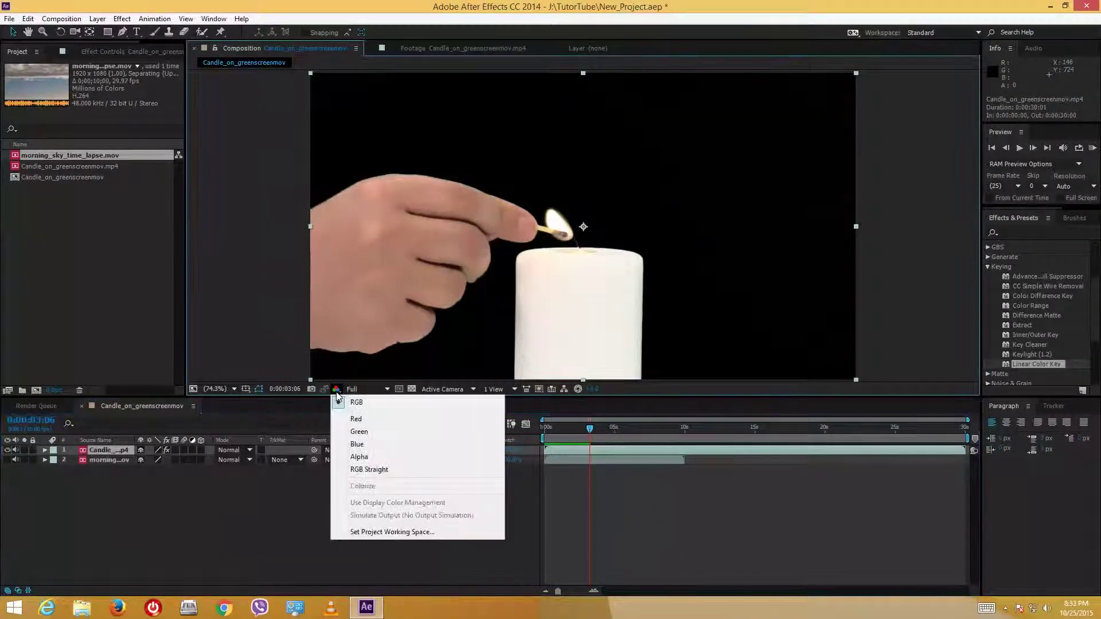
{"action": "left_click", "coordinate": [376, 455]}
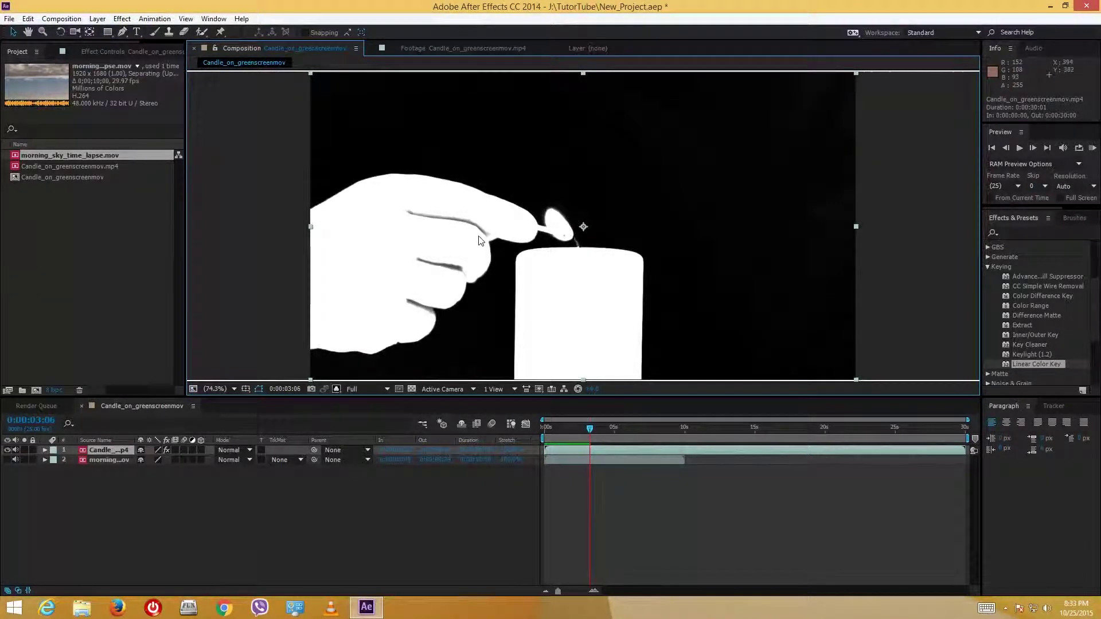
Set the Linear Color Key's Matching Tolerance to 0% and lower its Matching Softness to about 2.7%.
{"action": "left_click", "coordinate": [121, 51]}
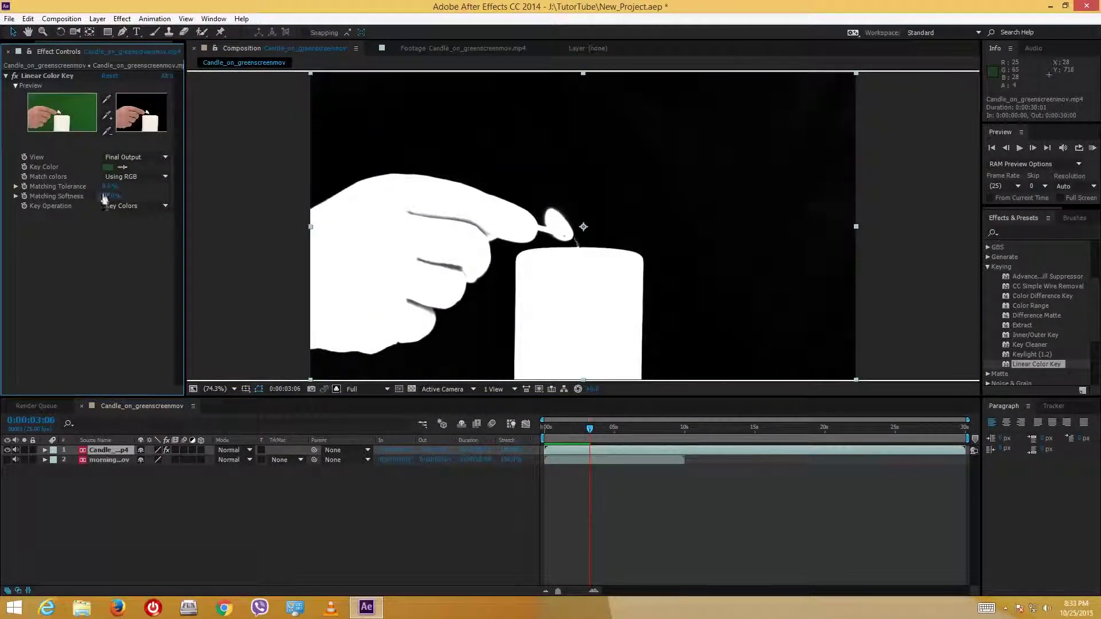
{"action": "left_click", "coordinate": [15, 186]}
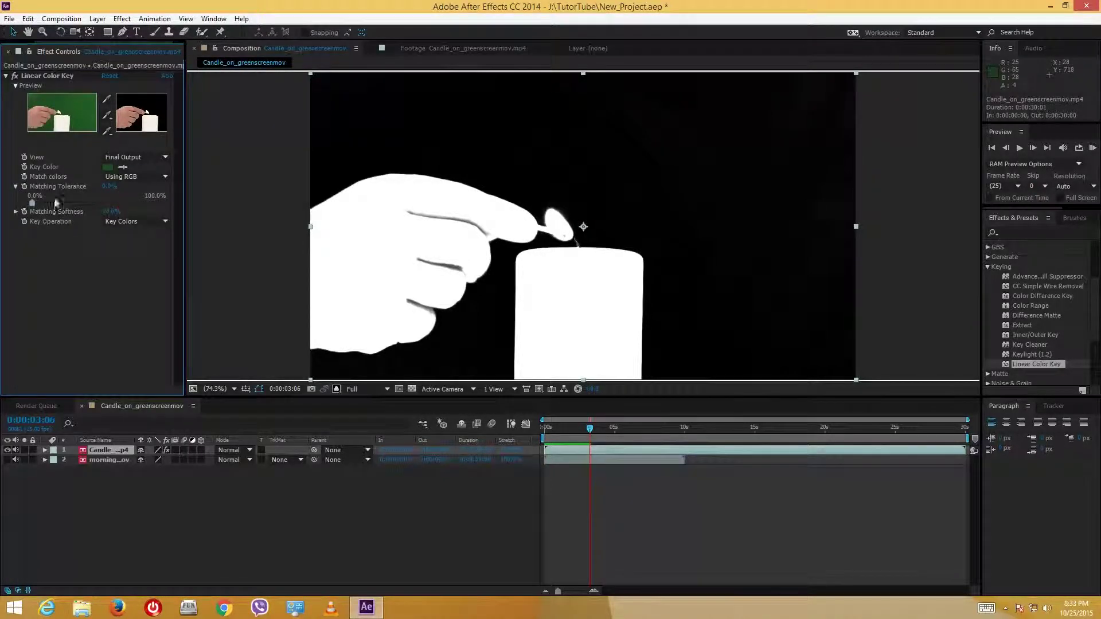
{"action": "mouse_move", "coordinate": [35, 202]}
{"action": "left_mouse_down"}
{"action": "mouse_move", "coordinate": [62, 201]}
{"action": "mouse_move", "coordinate": [23, 205]}
{"action": "left_mouse_up"}
{"action": "left_click", "coordinate": [16, 212]}
{"action": "left_click", "coordinate": [61, 227]}
{"action": "left_click_drag", "start_coordinate": [68, 228], "coordinate": [36, 229]}
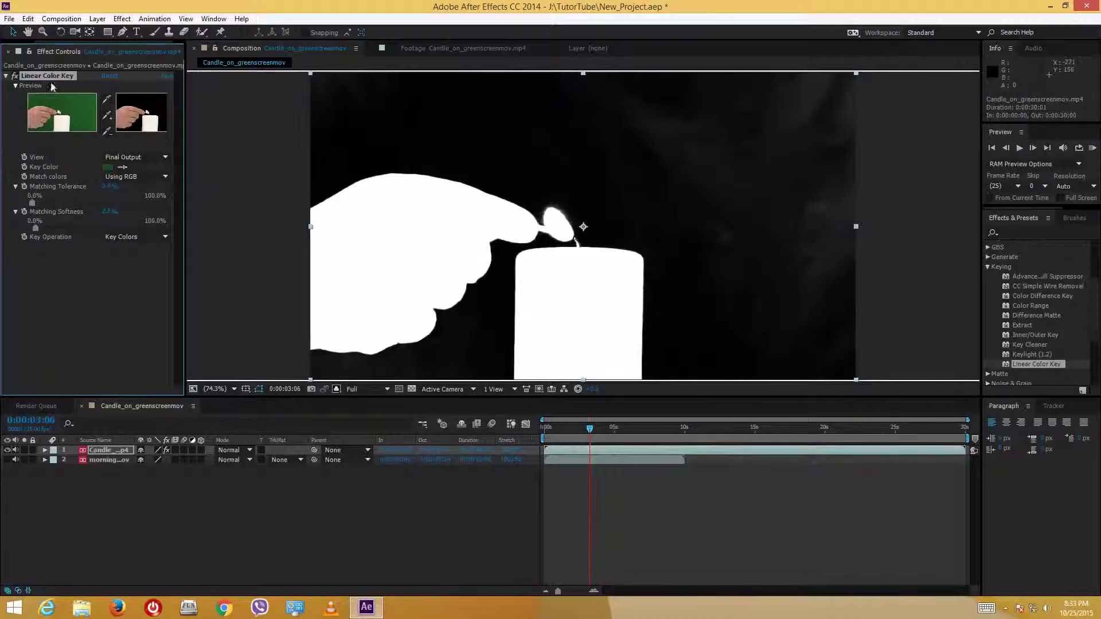
Delete the Linear Color Key effect from the candle layer and return the composition view to RGB.
{"action": "key", "text": "Delete"}
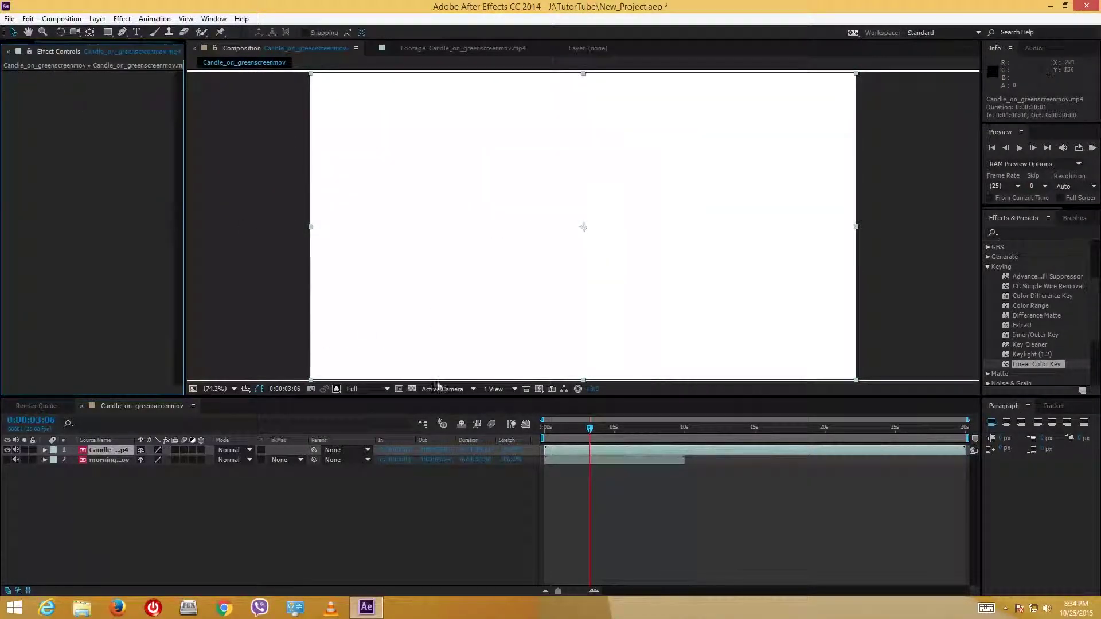
{"action": "left_click", "coordinate": [337, 389]}
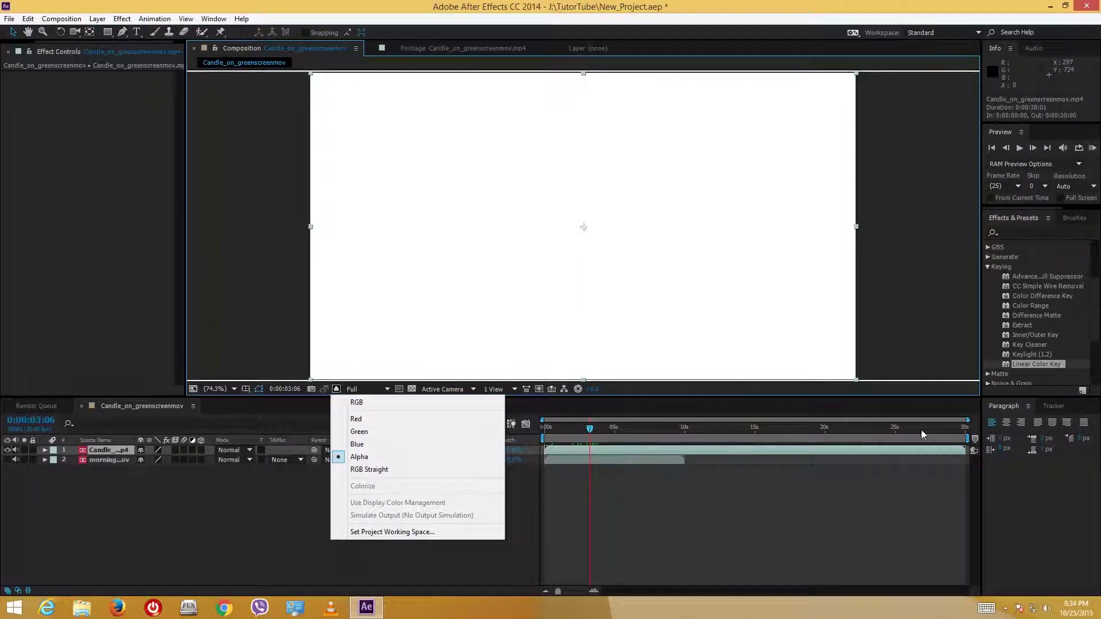
{"action": "left_click", "coordinate": [356, 402]}
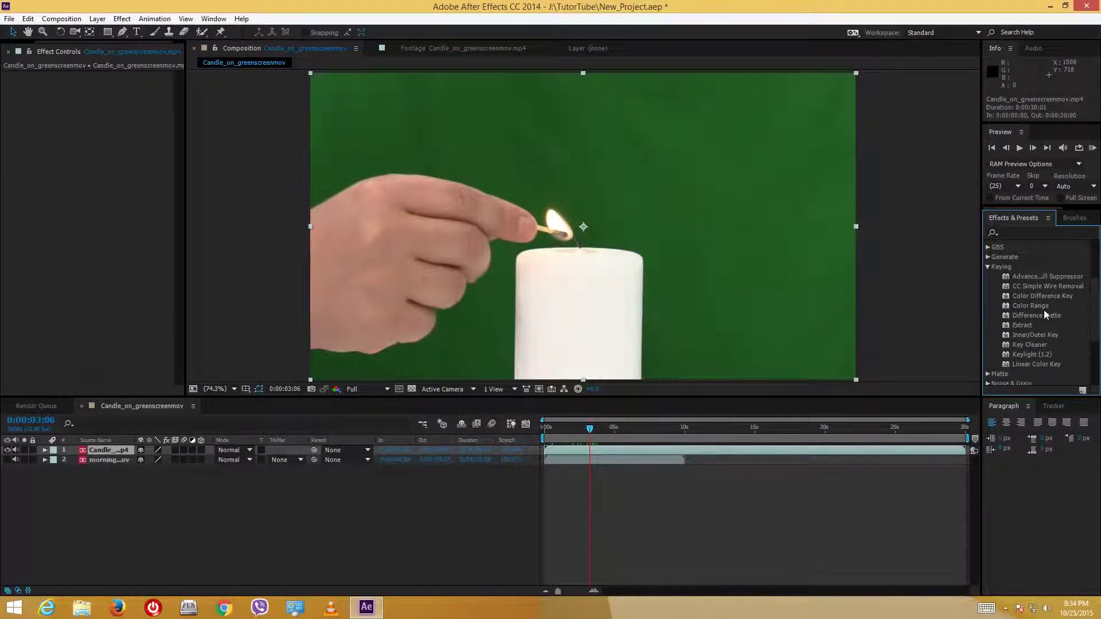
Apply Color Range to the candle layer, sample the green beside the flame, and add the darker green below the hand to the key.
{"action": "left_click_drag", "start_coordinate": [1030, 309], "coordinate": [743, 332]}
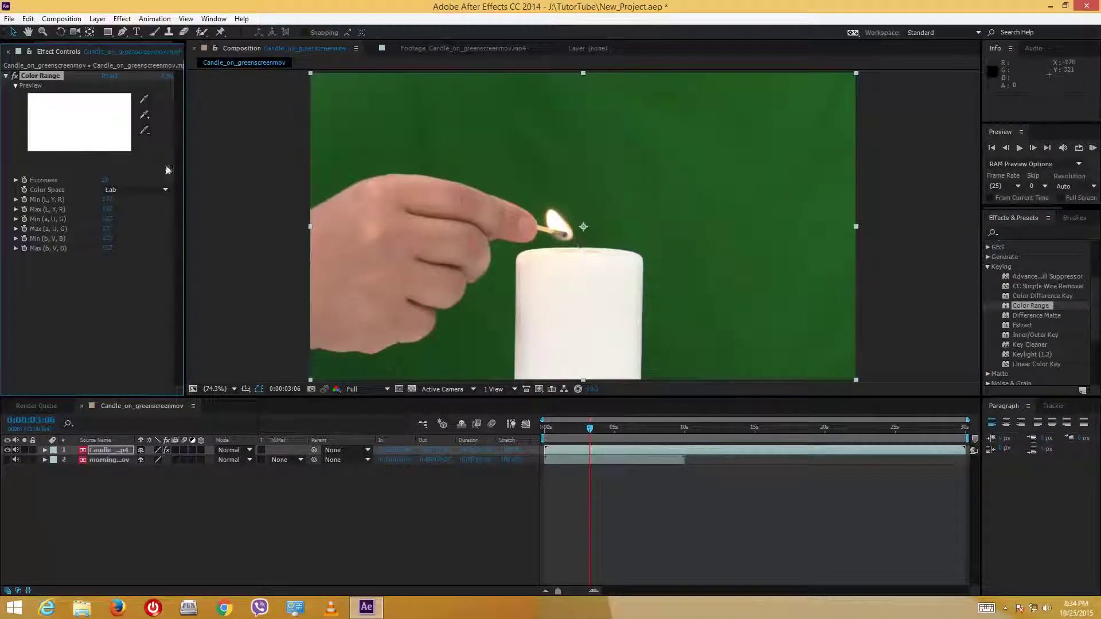
{"action": "left_click", "coordinate": [145, 99]}
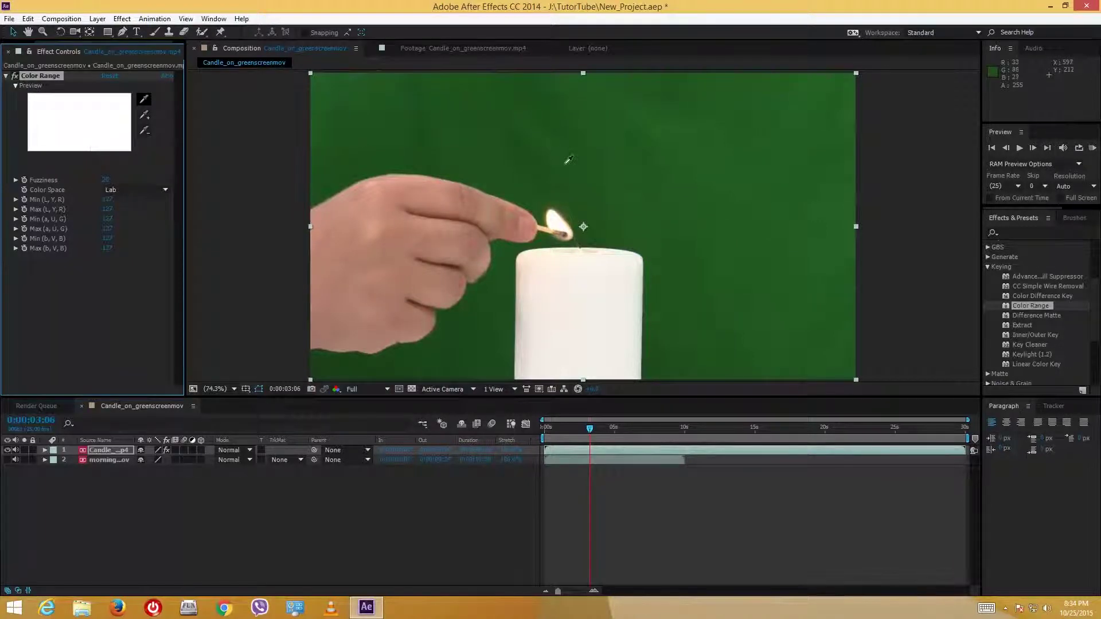
{"action": "left_click", "coordinate": [568, 160]}
{"action": "left_click", "coordinate": [144, 117]}
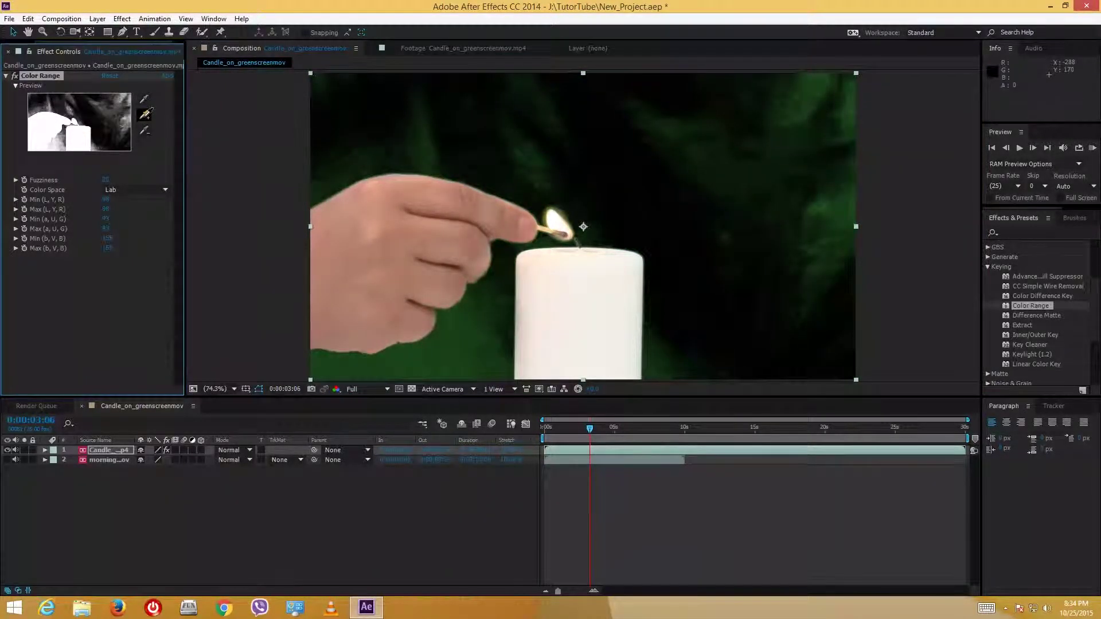
{"action": "left_click", "coordinate": [325, 369]}
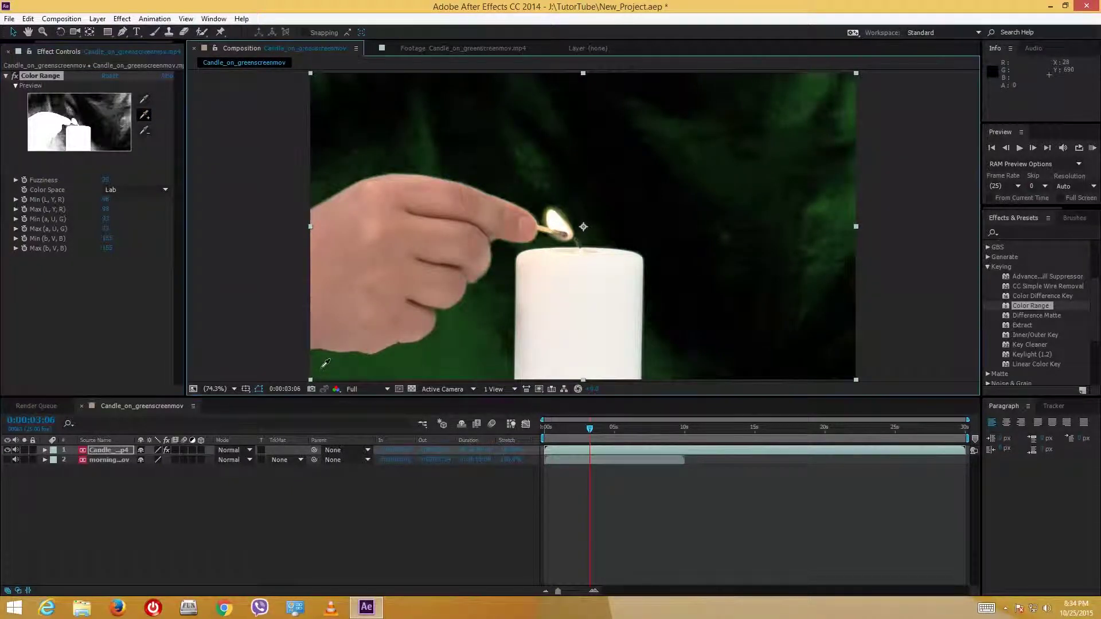
Subtract a sample near the frame's upper-right corner from the Color Range key and raise the Fuzziness to remove the remaining green.
{"action": "left_click", "coordinate": [145, 131]}
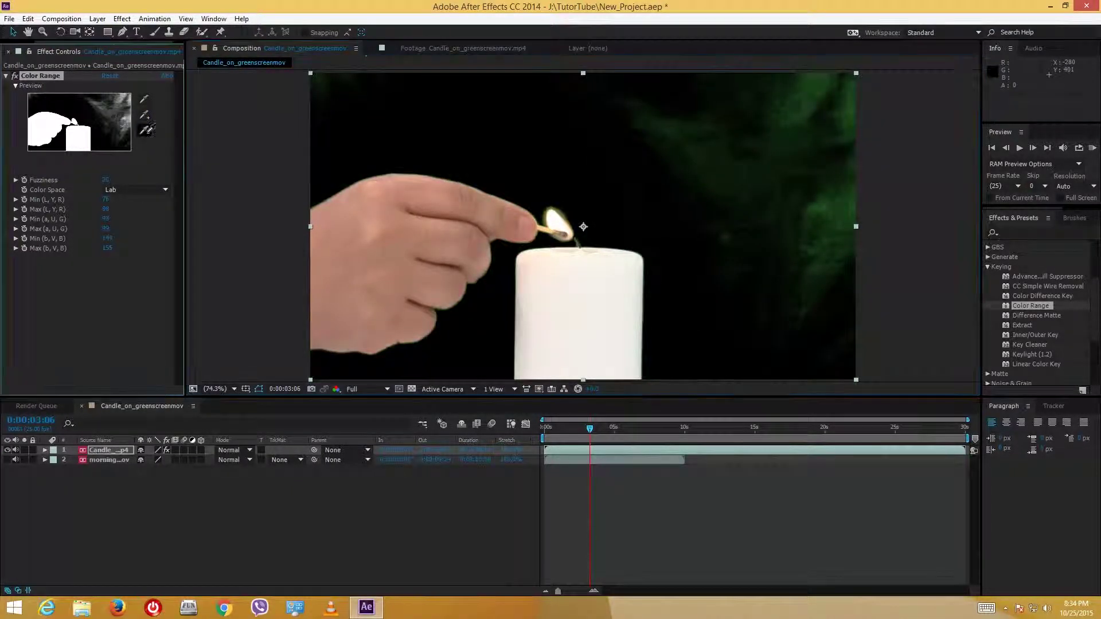
{"action": "left_click", "coordinate": [855, 98]}
{"action": "left_click", "coordinate": [855, 97]}
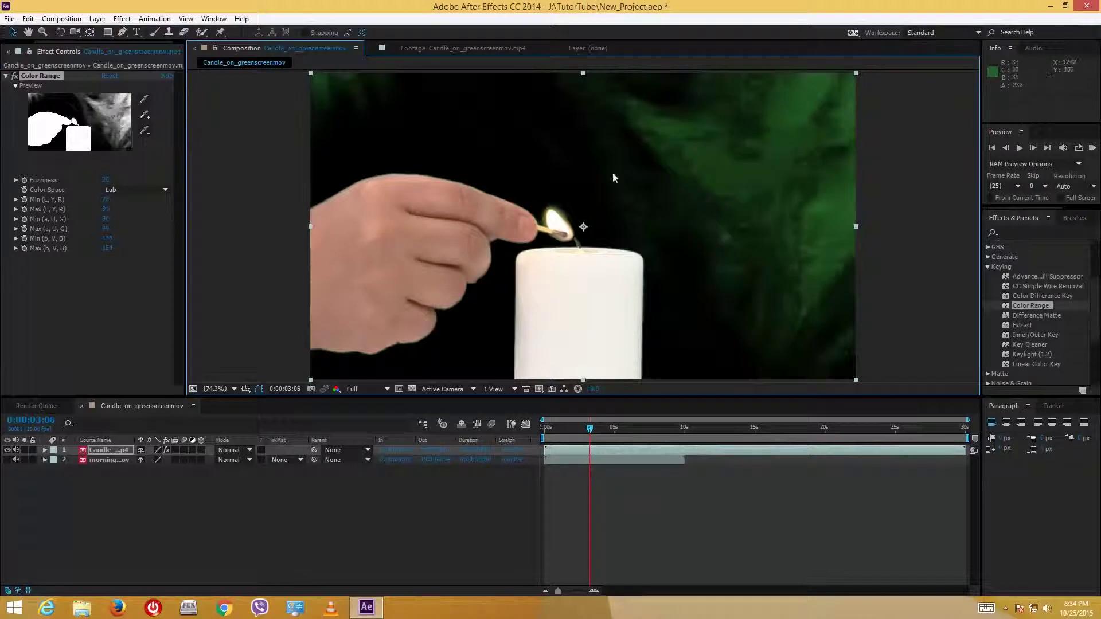
{"action": "left_click_drag", "start_coordinate": [105, 180], "coordinate": [162, 187]}
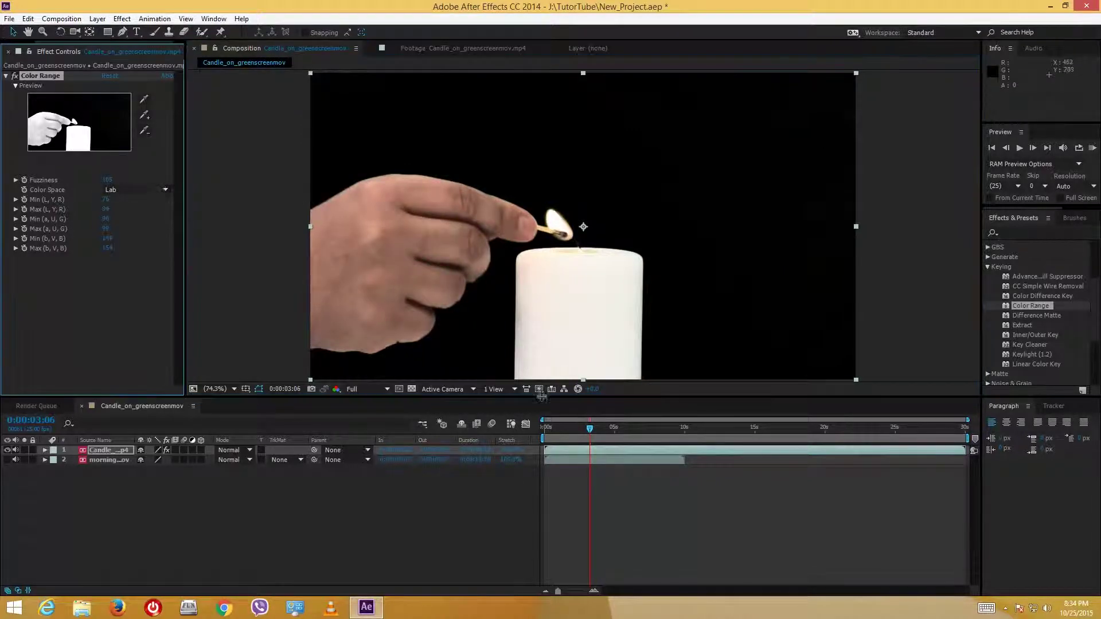
Examine the Color Range matte in the composition's Alpha channel and return the view to RGB.
{"action": "left_click", "coordinate": [336, 389]}
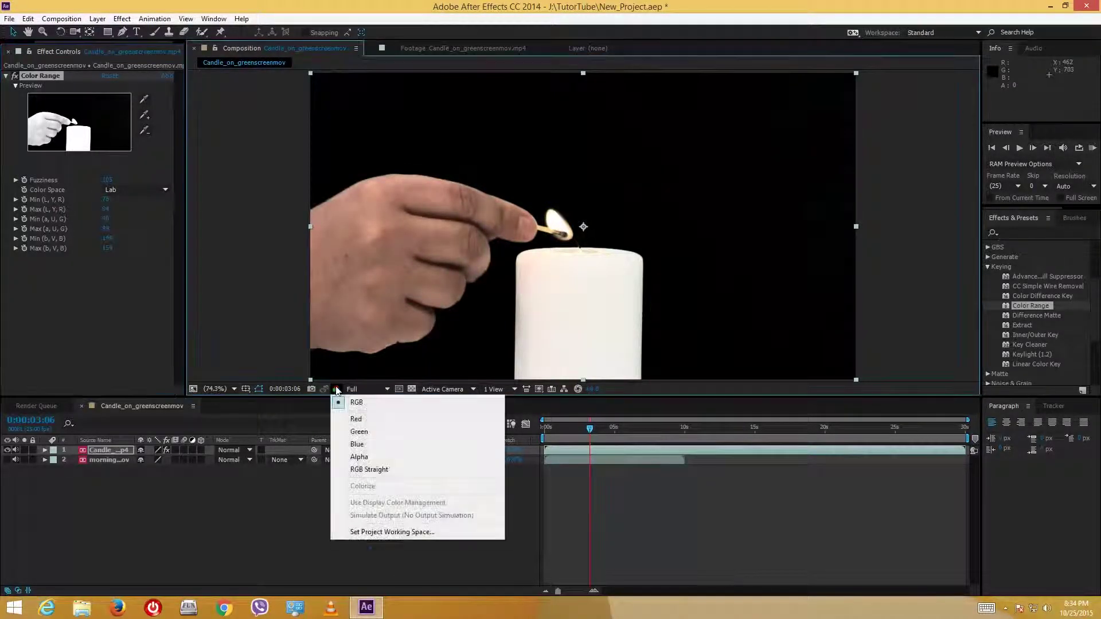
{"action": "left_click", "coordinate": [353, 457]}
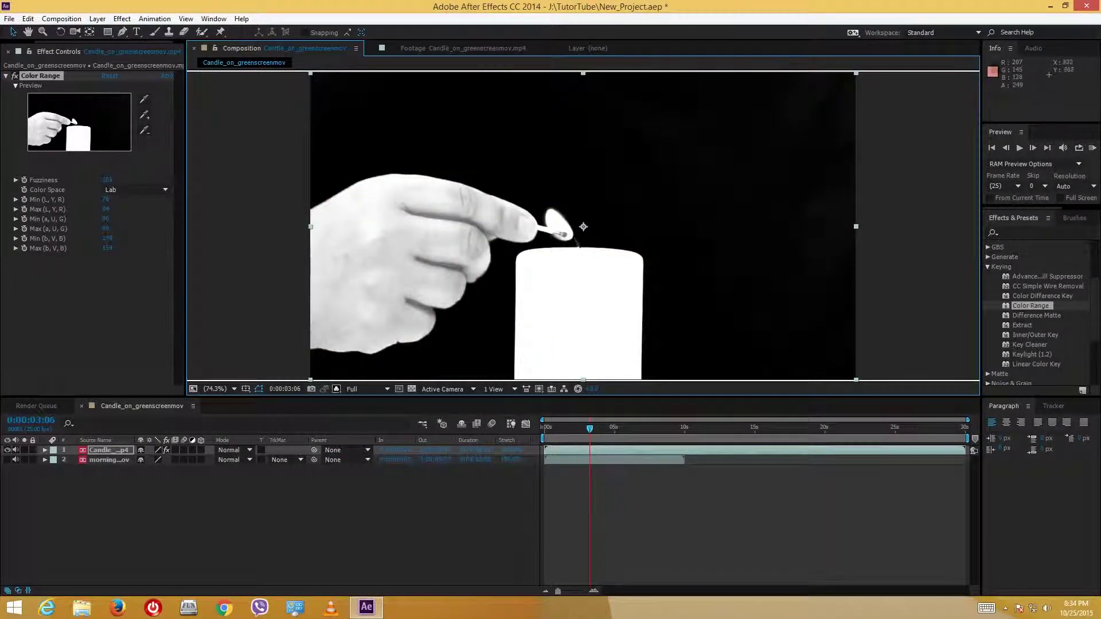
{"action": "left_click", "coordinate": [336, 389]}
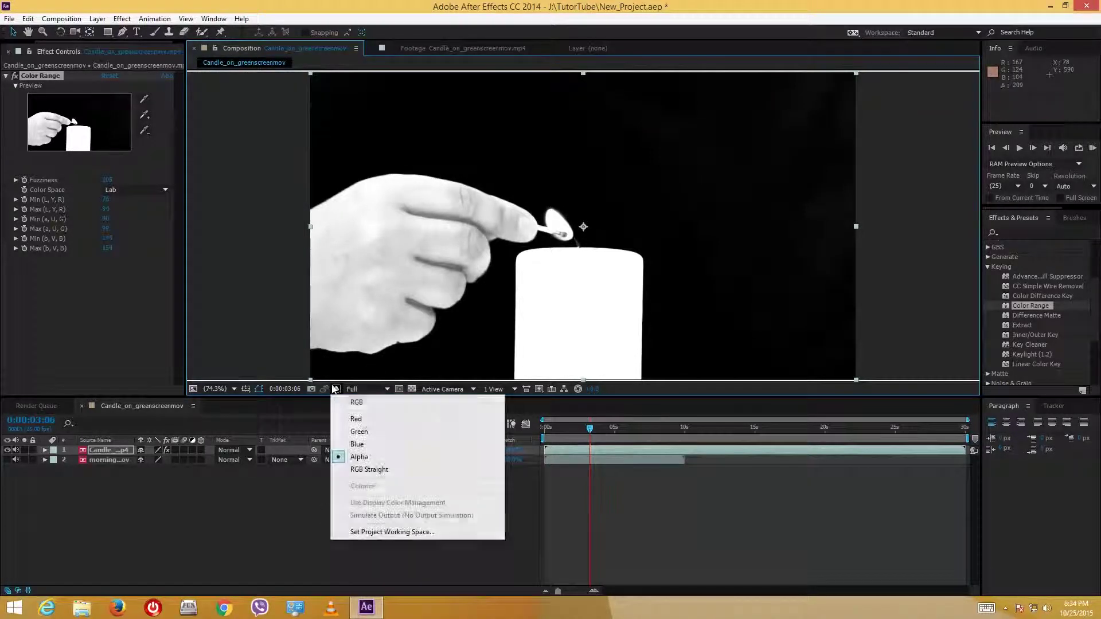
{"action": "left_click", "coordinate": [453, 258]}
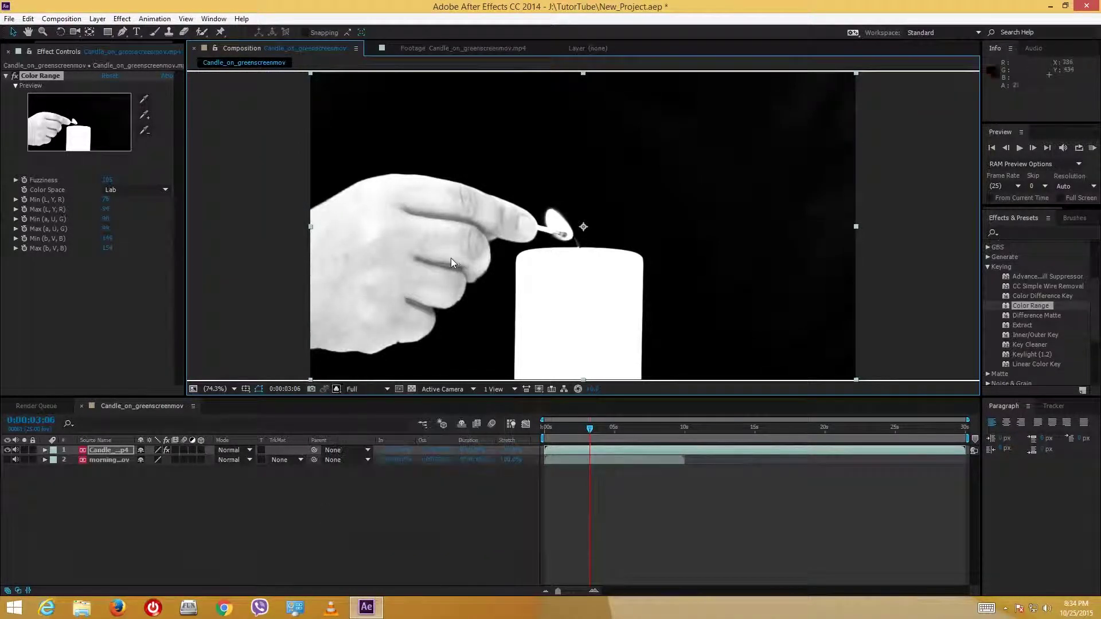
{"action": "left_click", "coordinate": [337, 389]}
{"action": "left_click", "coordinate": [353, 402]}
Show the morning sky layer behind the candle and delete the Color Range effect from the candle layer.
{"action": "left_click", "coordinate": [7, 459]}
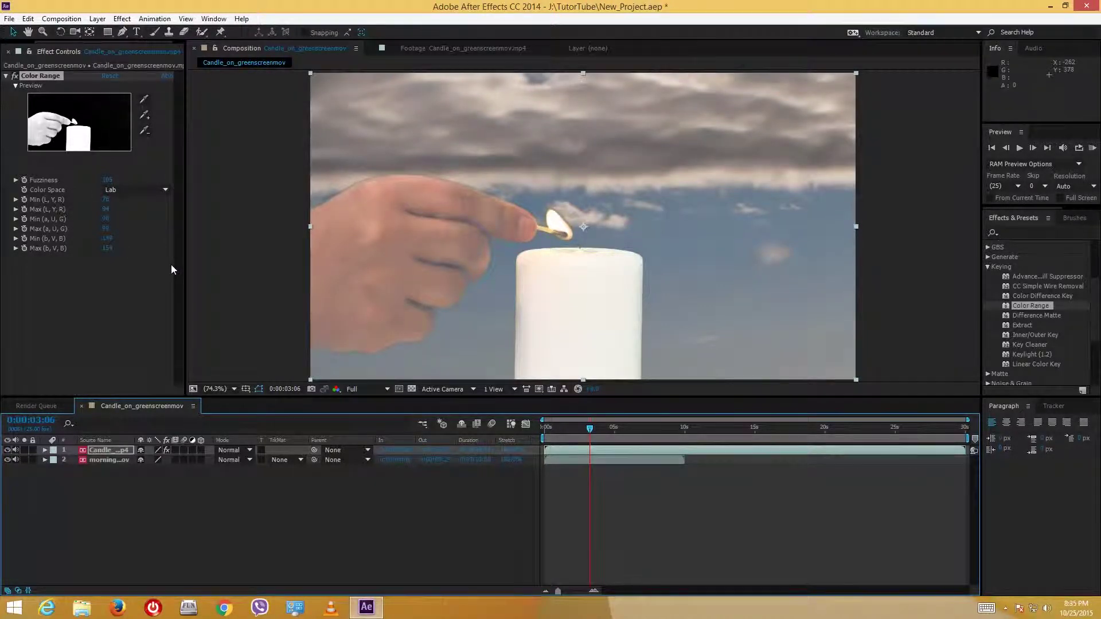
{"action": "left_click", "coordinate": [61, 75]}
{"action": "key", "text": "Delete"}
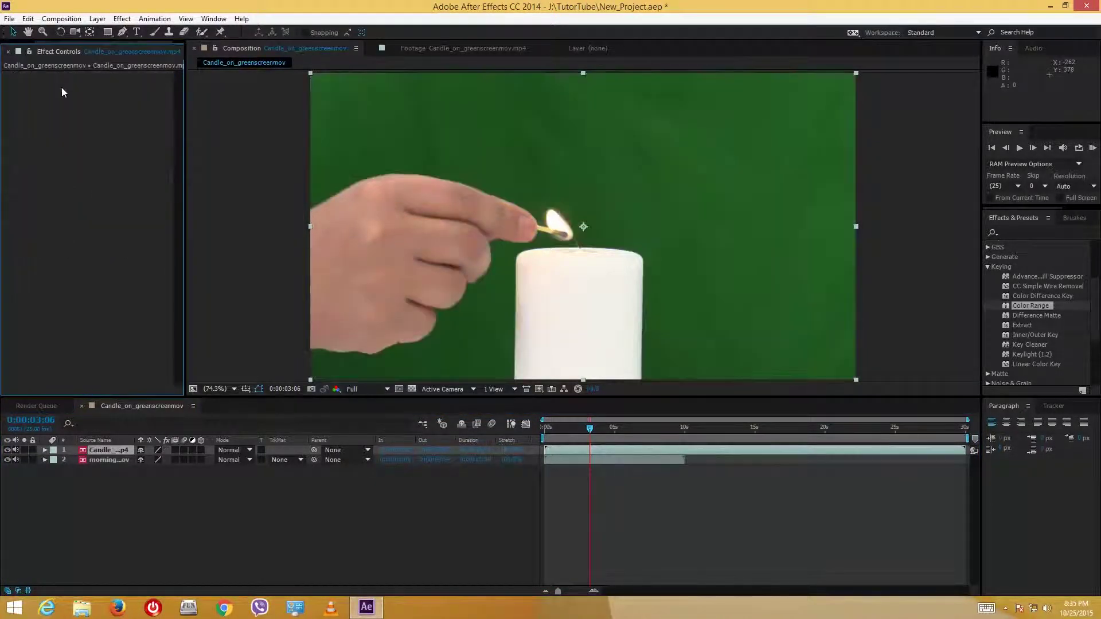
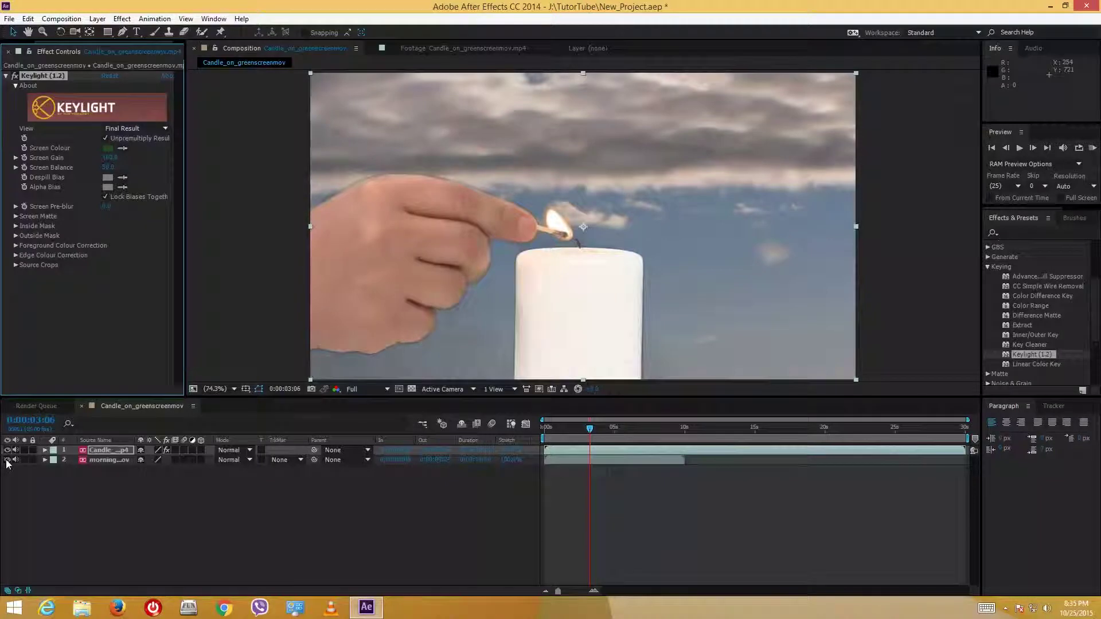
Display the composition's Alpha channel and raise Keylight's Clip Black under Screen Matte to about 35.
{"action": "left_click", "coordinate": [337, 389]}
{"action": "left_click", "coordinate": [367, 457]}
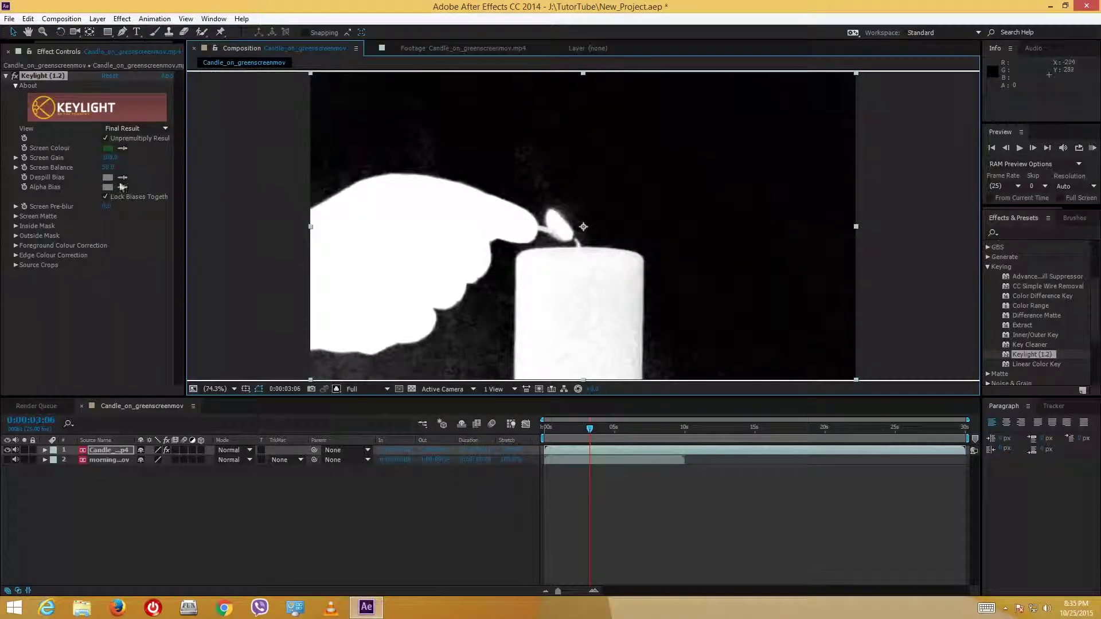
{"action": "left_click", "coordinate": [16, 217]}
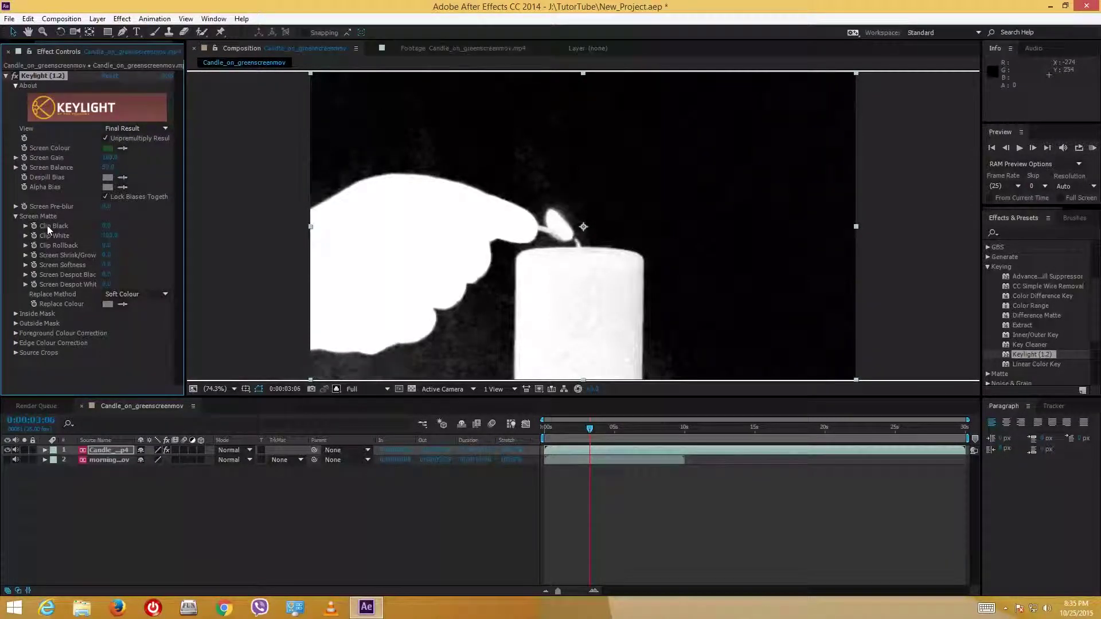
{"action": "left_click", "coordinate": [25, 227]}
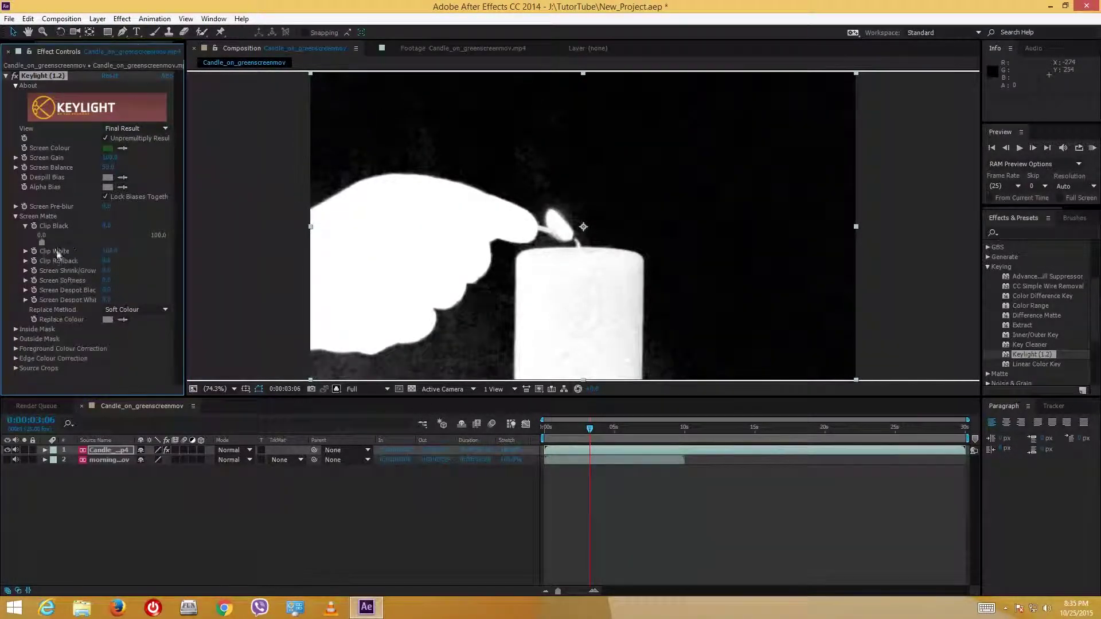
{"action": "left_click_drag", "start_coordinate": [40, 242], "coordinate": [72, 256]}
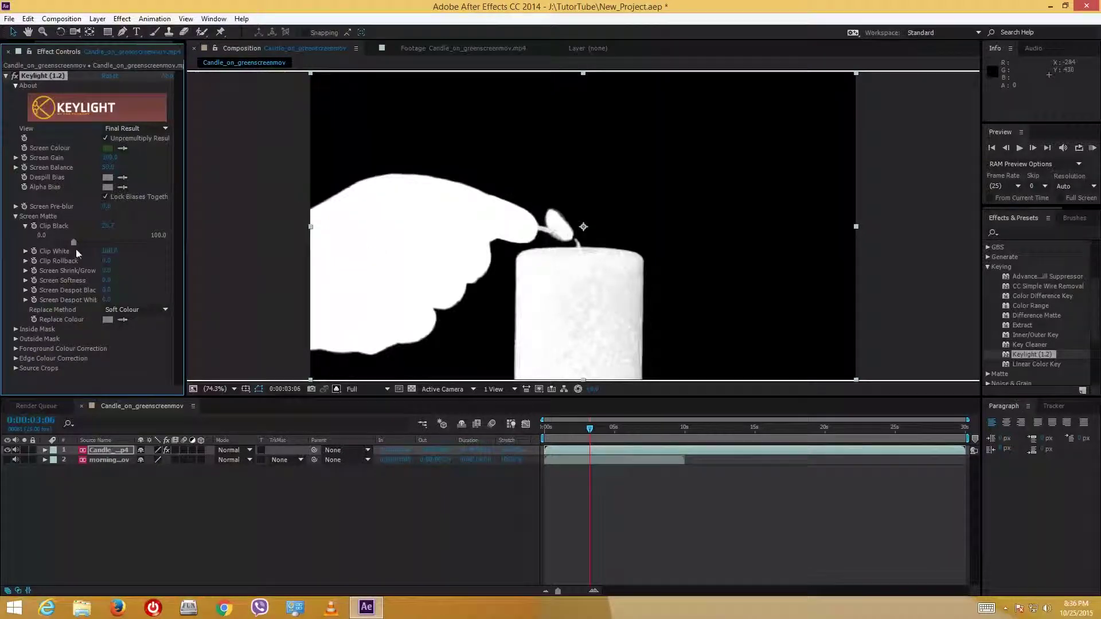
{"action": "left_click_drag", "start_coordinate": [74, 245], "coordinate": [85, 244]}
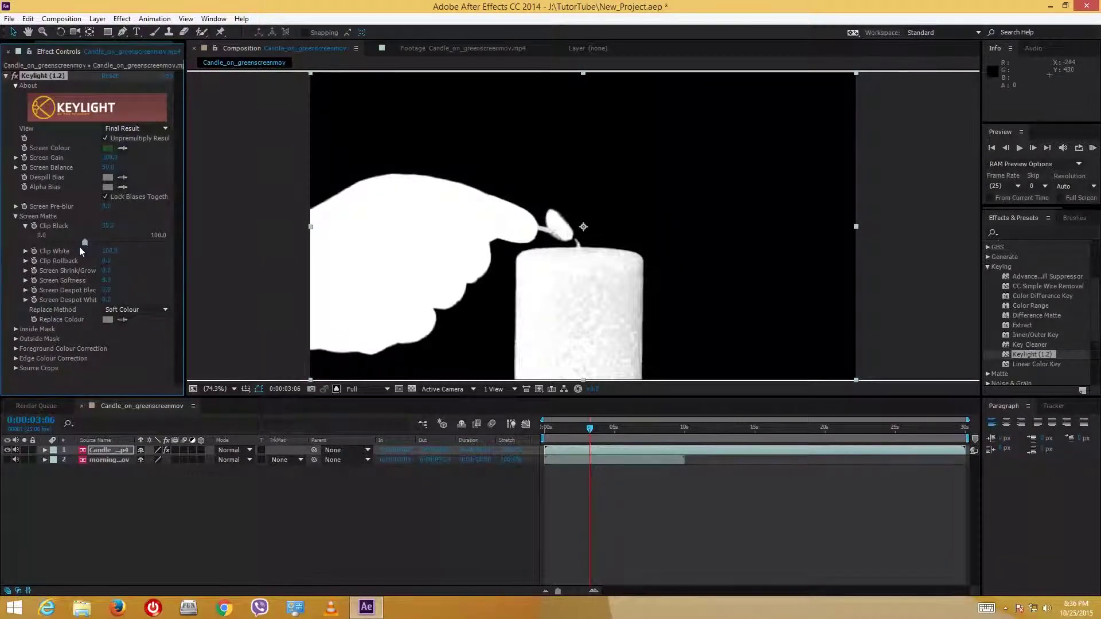
Lower Keylight's Clip White to about 68, playing back the candle matte to check it.
{"action": "left_click", "coordinate": [25, 251]}
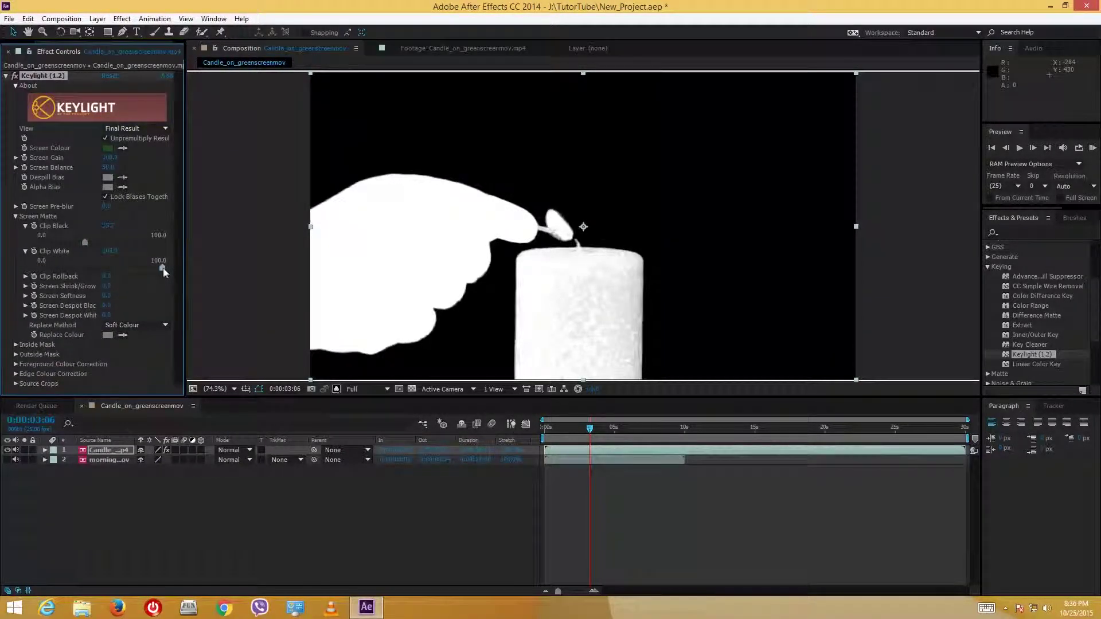
{"action": "left_click_drag", "start_coordinate": [161, 268], "coordinate": [141, 268]}
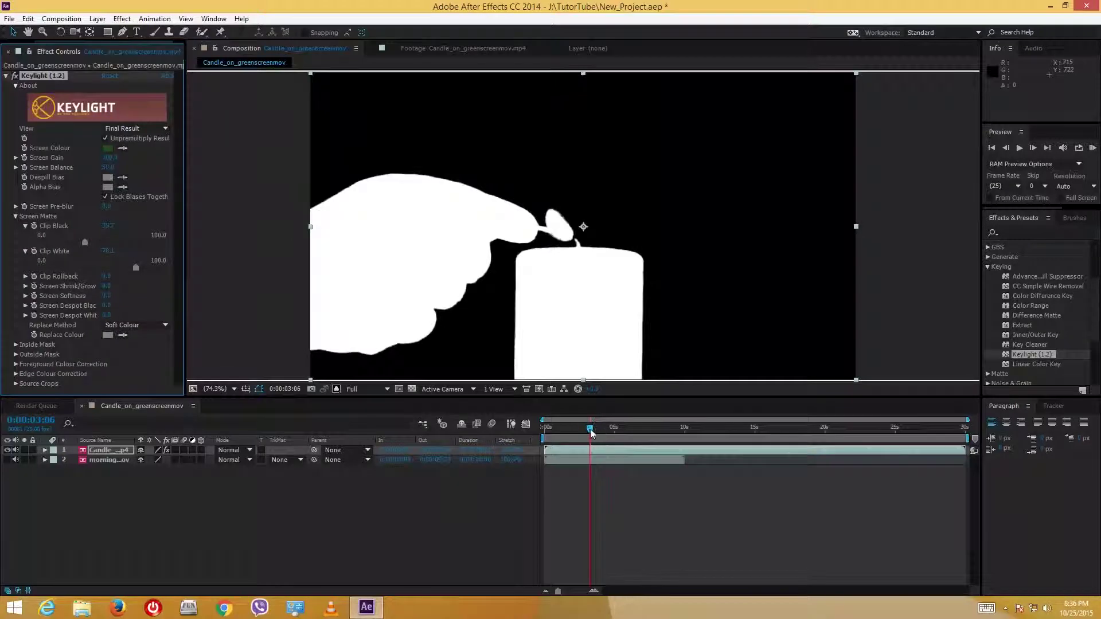
{"action": "key", "text": "KP_0"}
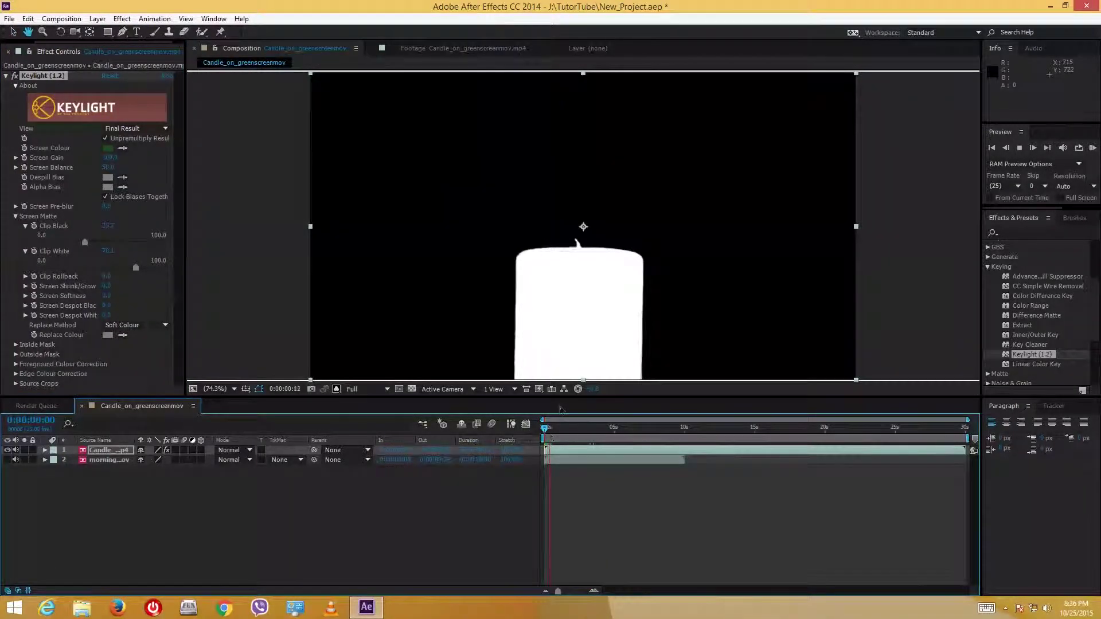
{"action": "key", "text": "space"}
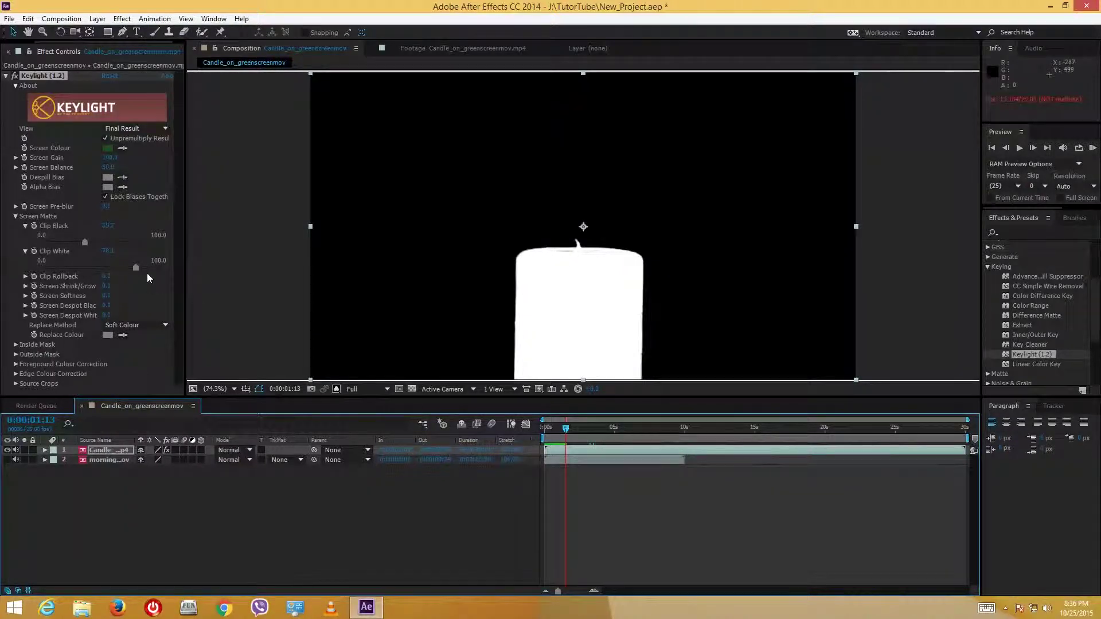
{"action": "left_click_drag", "start_coordinate": [136, 267], "coordinate": [123, 267]}
{"action": "key", "text": "space"}
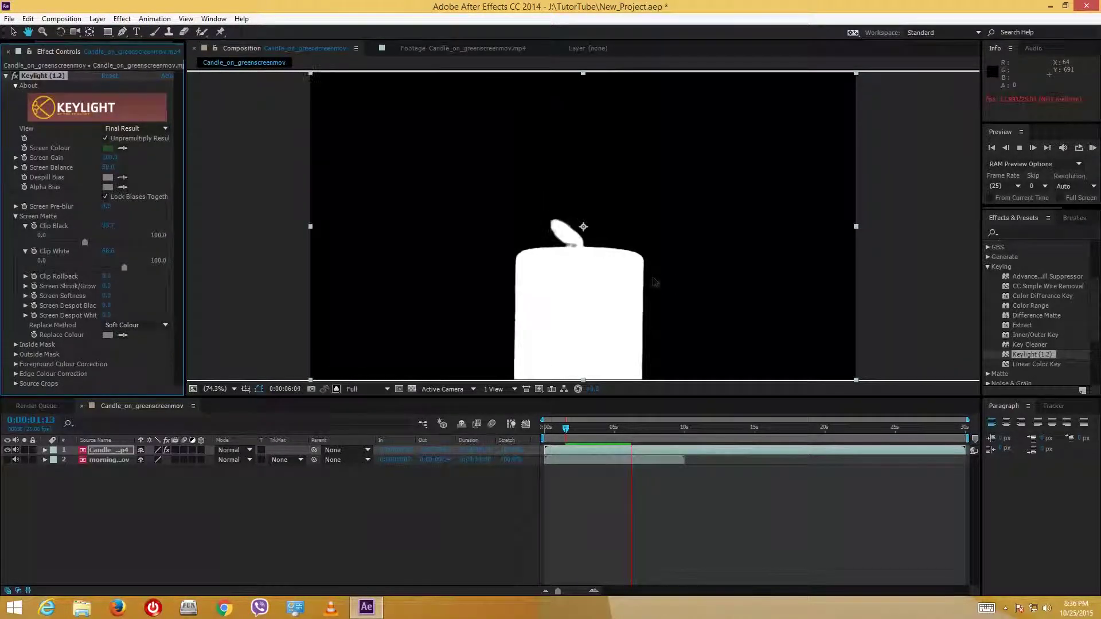
{"action": "key", "text": "space"}
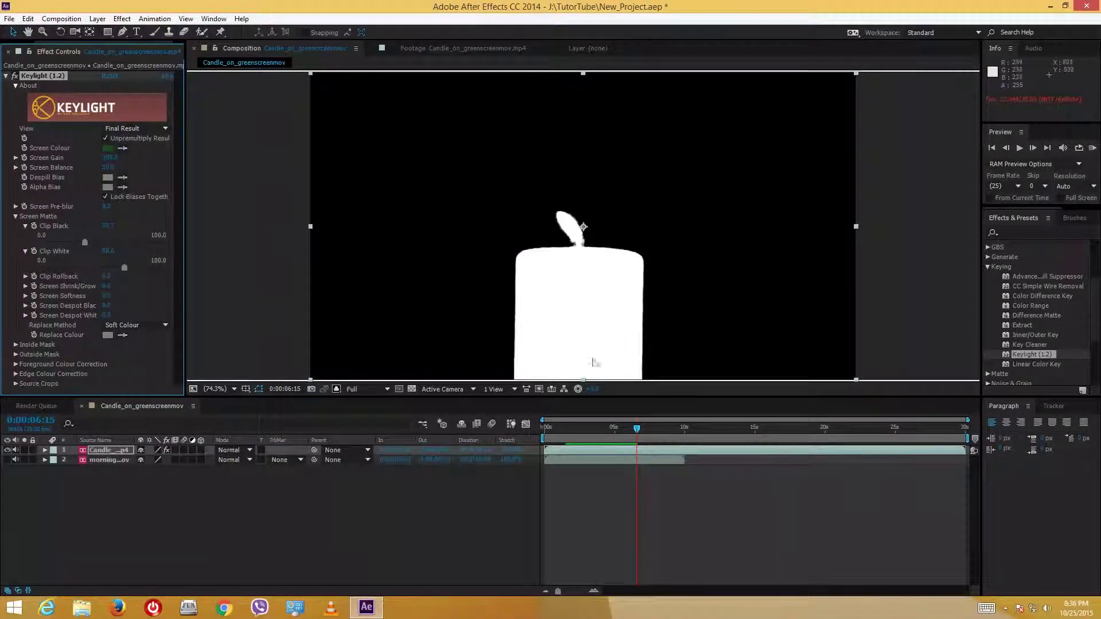
Return the composition view to RGB, show the morning sky layer, and preview the composite from the beginning.
{"action": "left_click", "coordinate": [353, 390]}
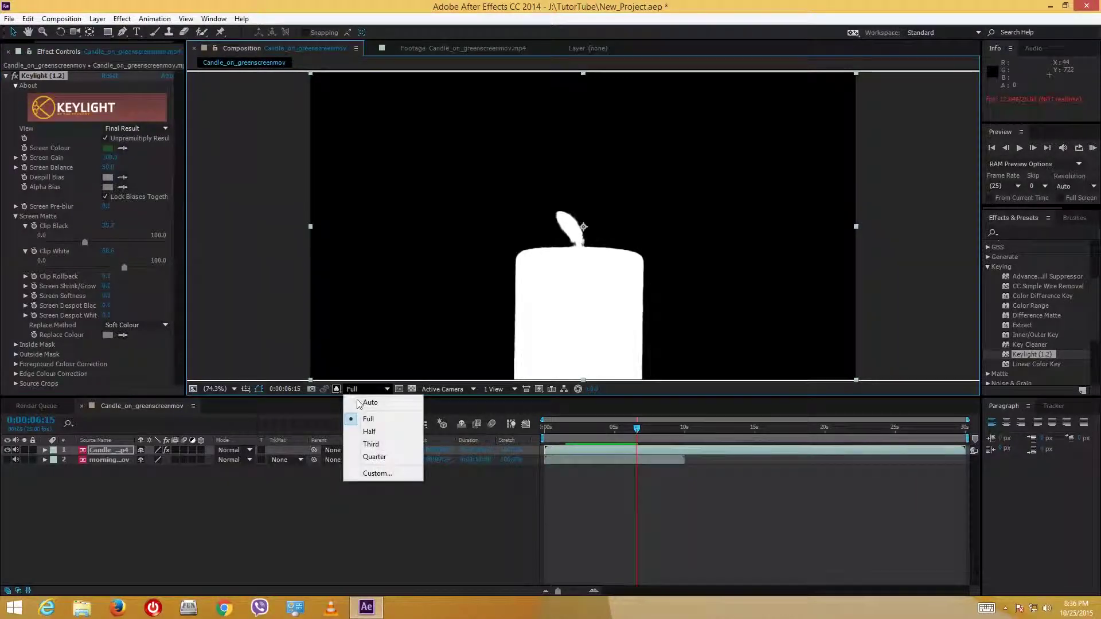
{"action": "left_click", "coordinate": [336, 389]}
{"action": "left_click", "coordinate": [356, 402]}
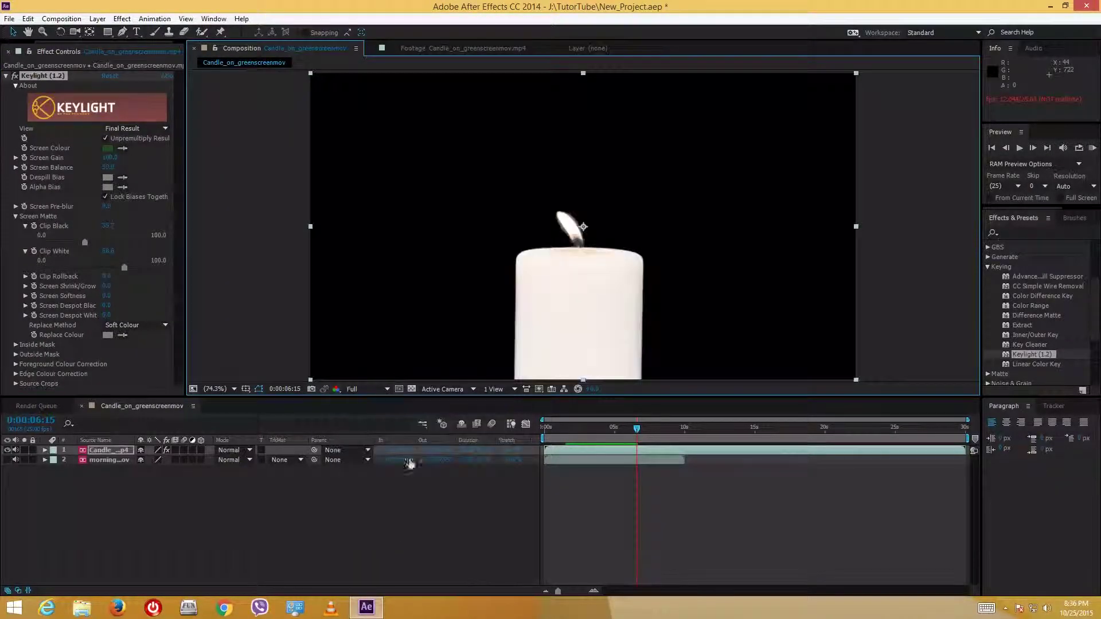
{"action": "left_click", "coordinate": [7, 460]}
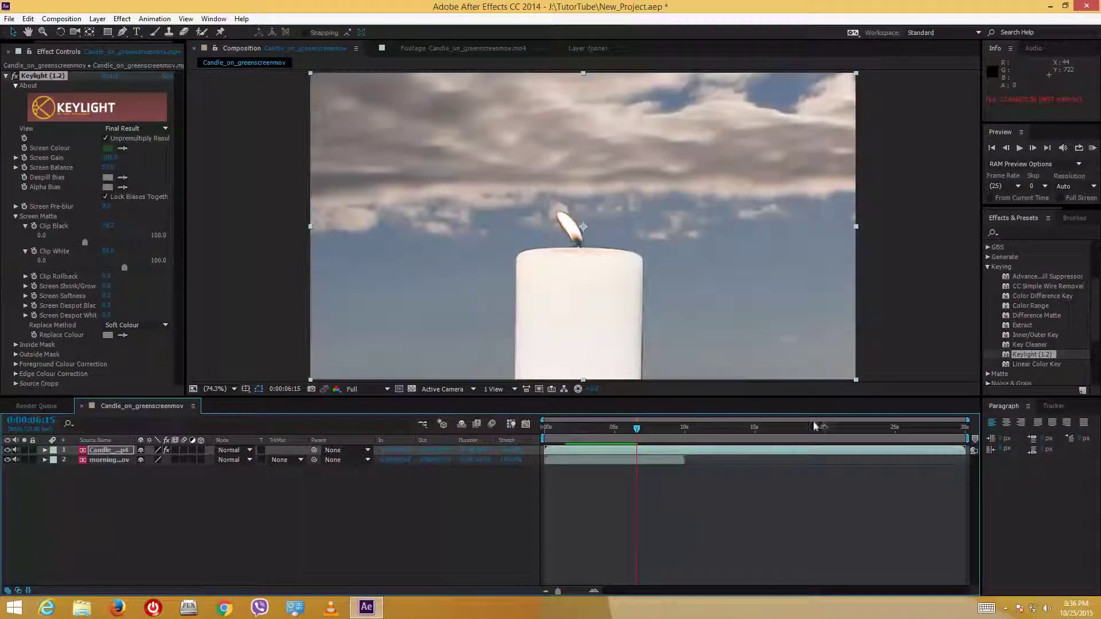
{"action": "key", "text": "KP_0"}
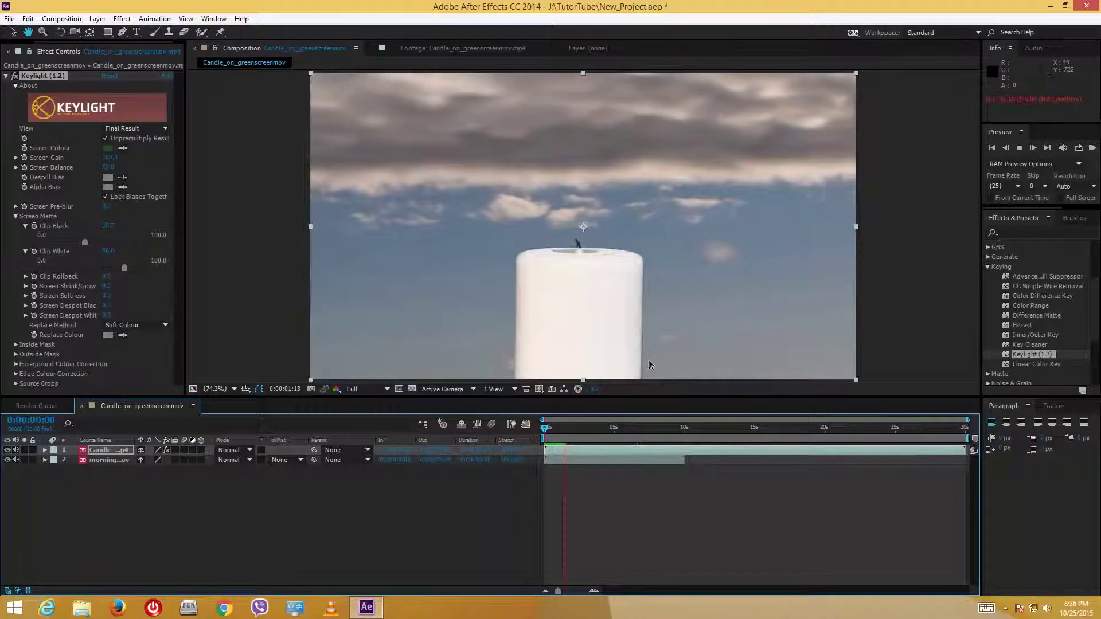
{"action": "key", "text": "space"}
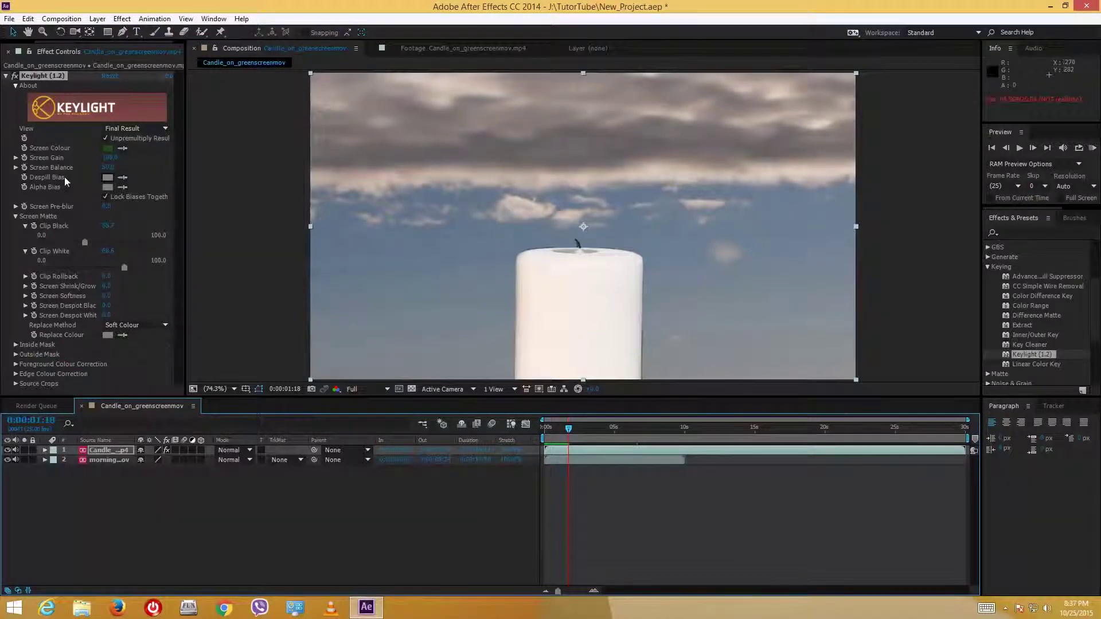
Hide the morning sky layer and display the Alpha channel at 400% around the candle's wick and top edge.
{"action": "left_click", "coordinate": [6, 76]}
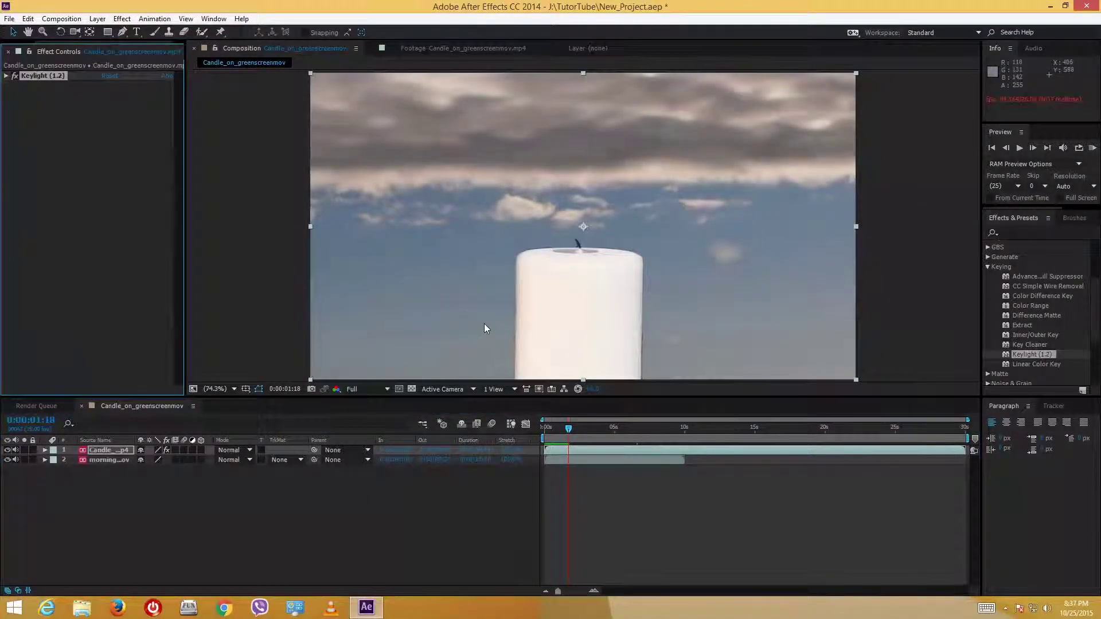
{"action": "scroll", "coordinate": [515, 325], "scroll_direction": "up", "scroll_amount": 5}
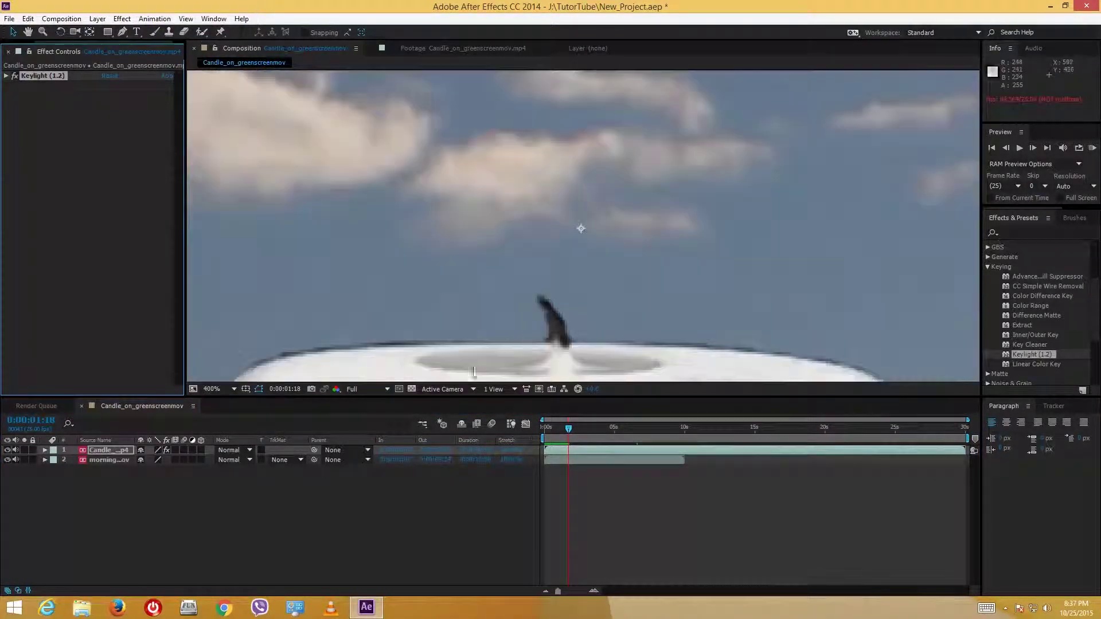
{"action": "left_click", "coordinate": [7, 459]}
{"action": "left_click", "coordinate": [109, 460]}
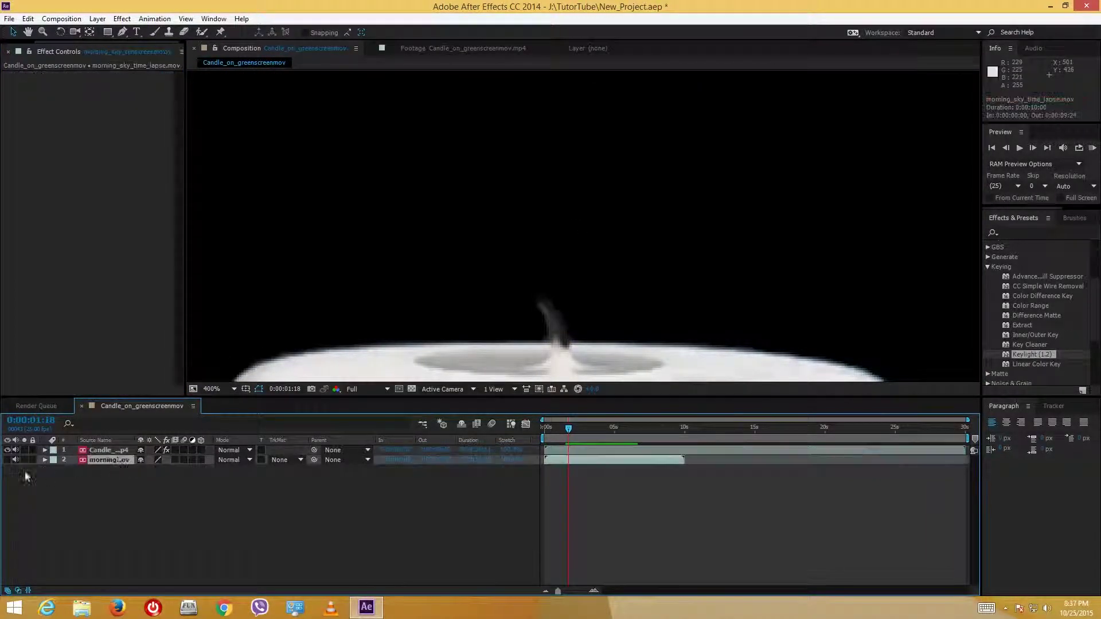
{"action": "left_click", "coordinate": [336, 389]}
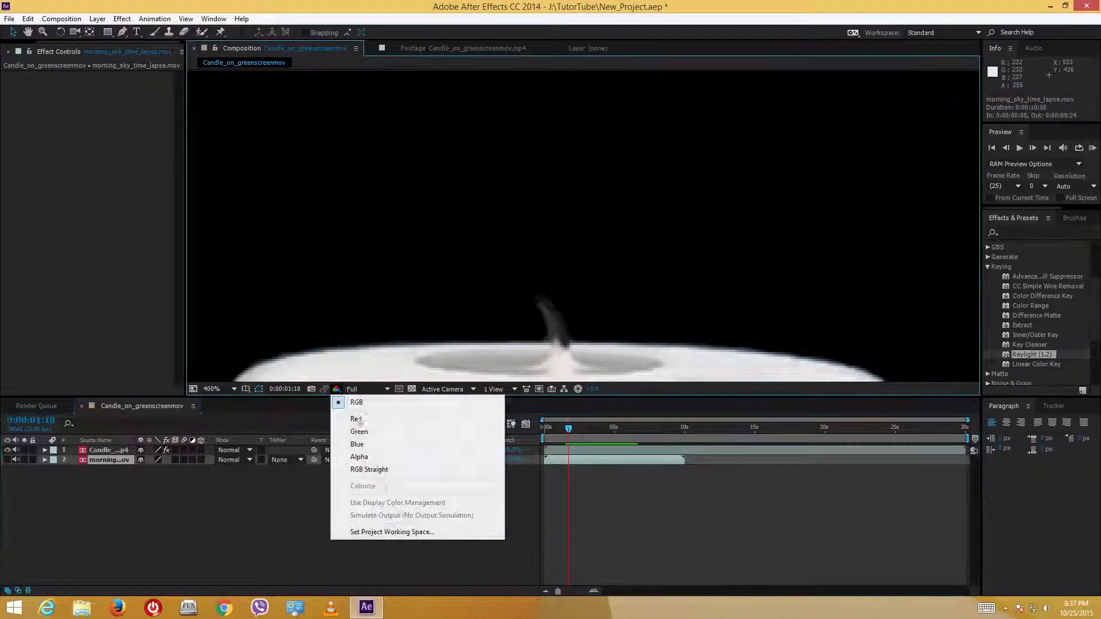
{"action": "left_click", "coordinate": [359, 457]}
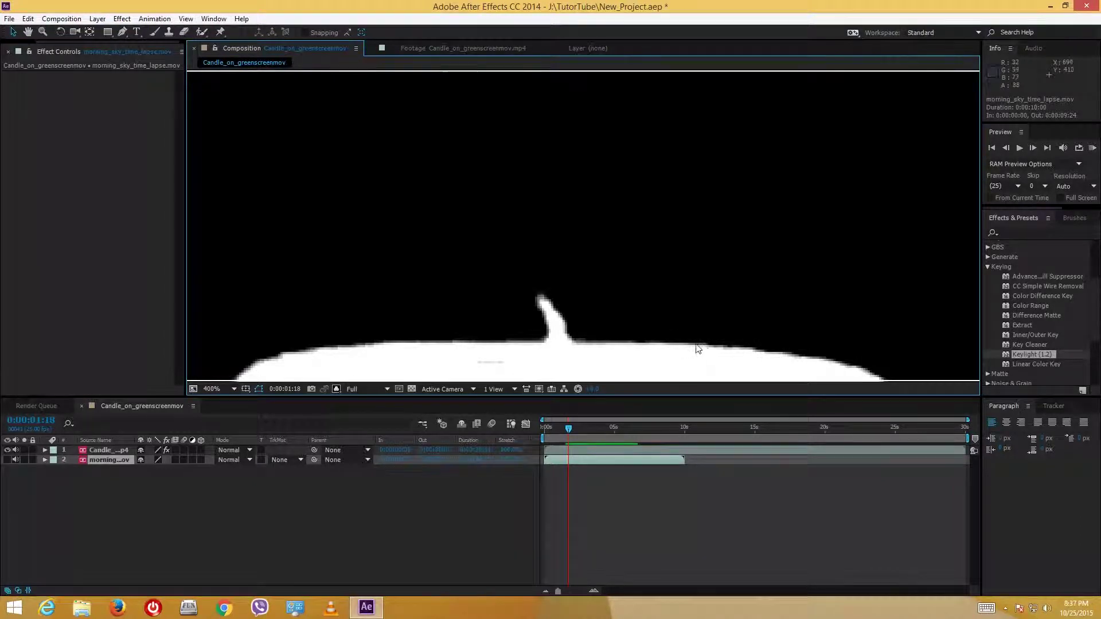
Apply the Simple Choker effect to the candle layer, below Keylight, with the alpha view at 200%.
{"action": "key", "text": "comma"}
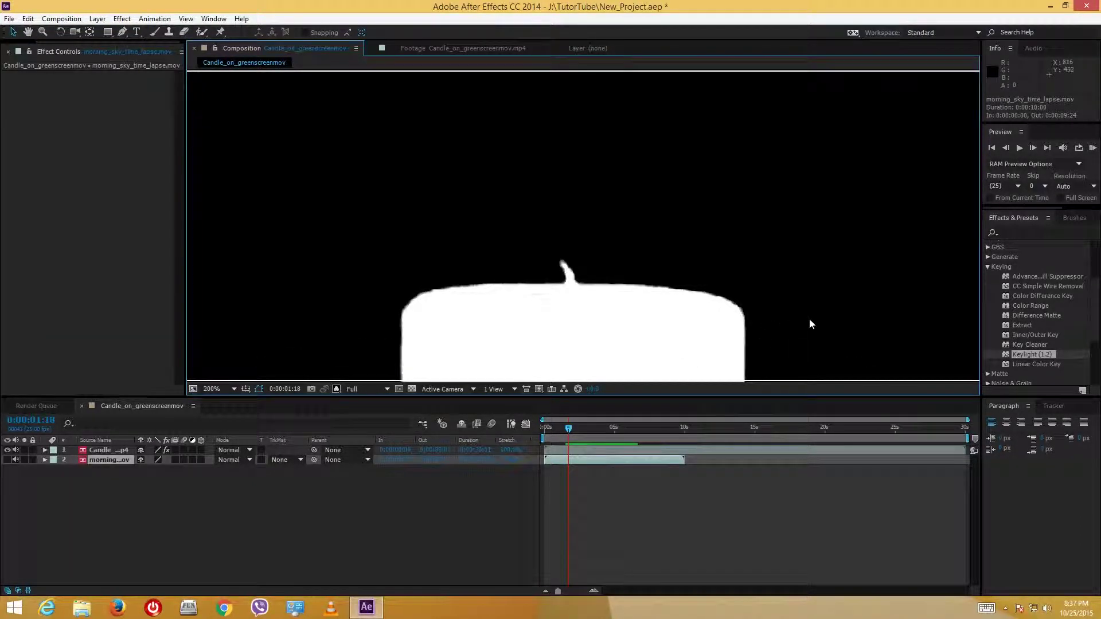
{"action": "left_click", "coordinate": [1051, 234]}
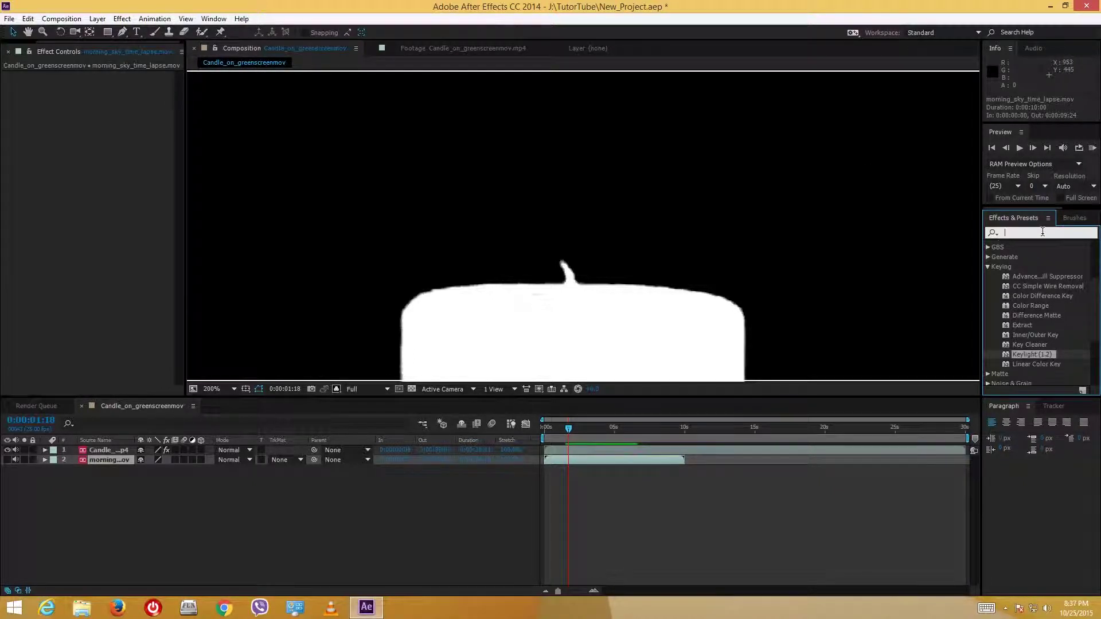
{"action": "type", "text": "simple"}
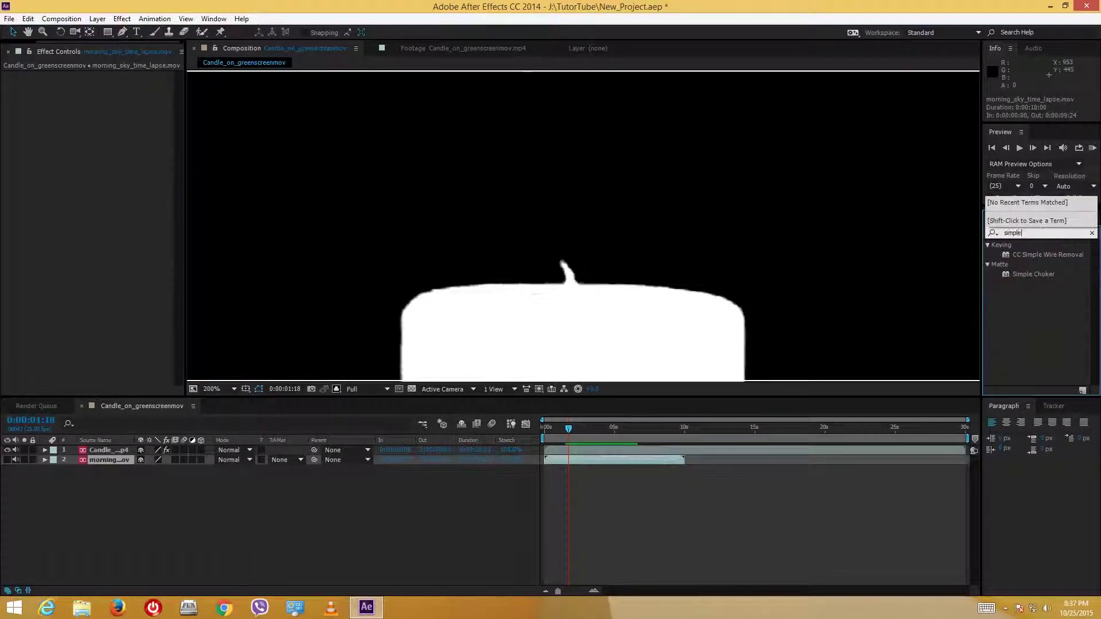
{"action": "left_click_drag", "start_coordinate": [1034, 274], "coordinate": [109, 451]}
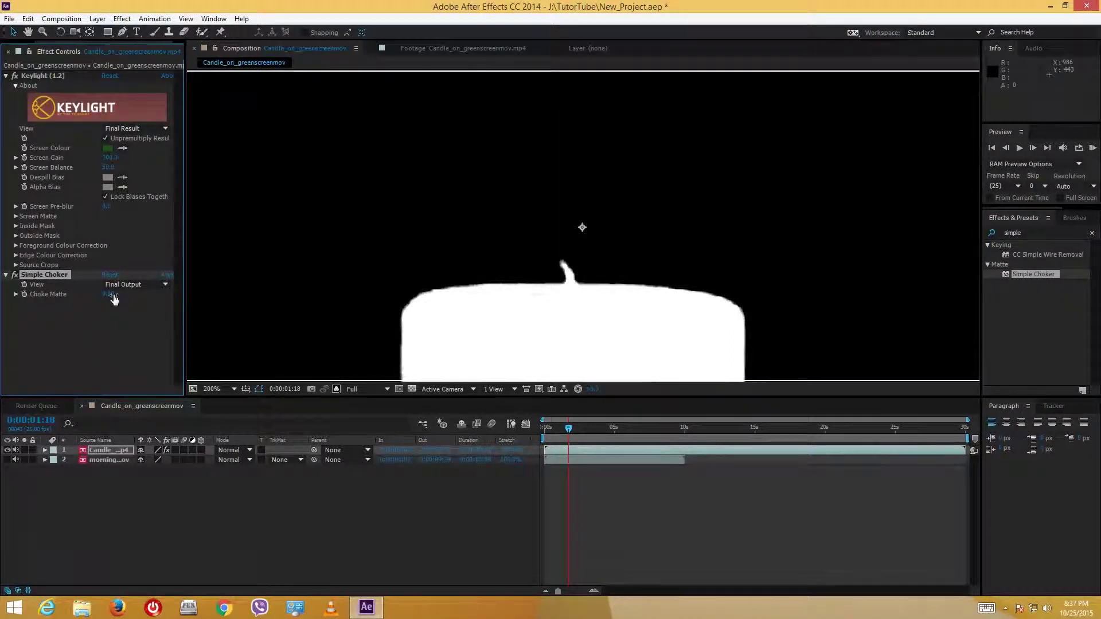
Raise the Simple Choker's Choke Matte on the candle layer to about 3.
{"action": "left_click", "coordinate": [16, 294]}
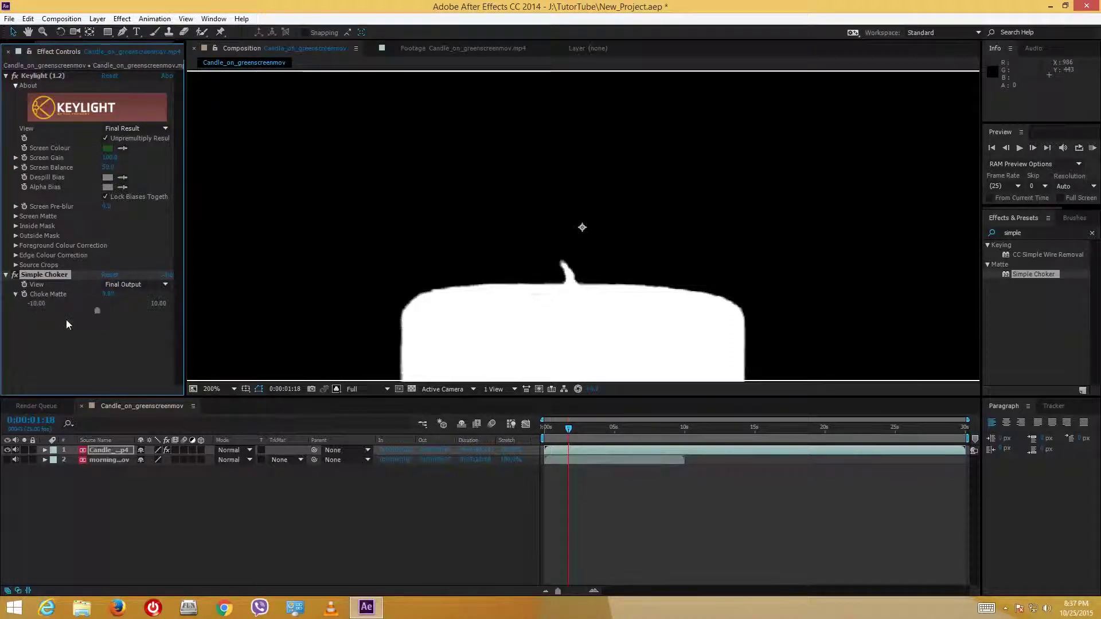
{"action": "left_click_drag", "start_coordinate": [99, 312], "coordinate": [104, 313]}
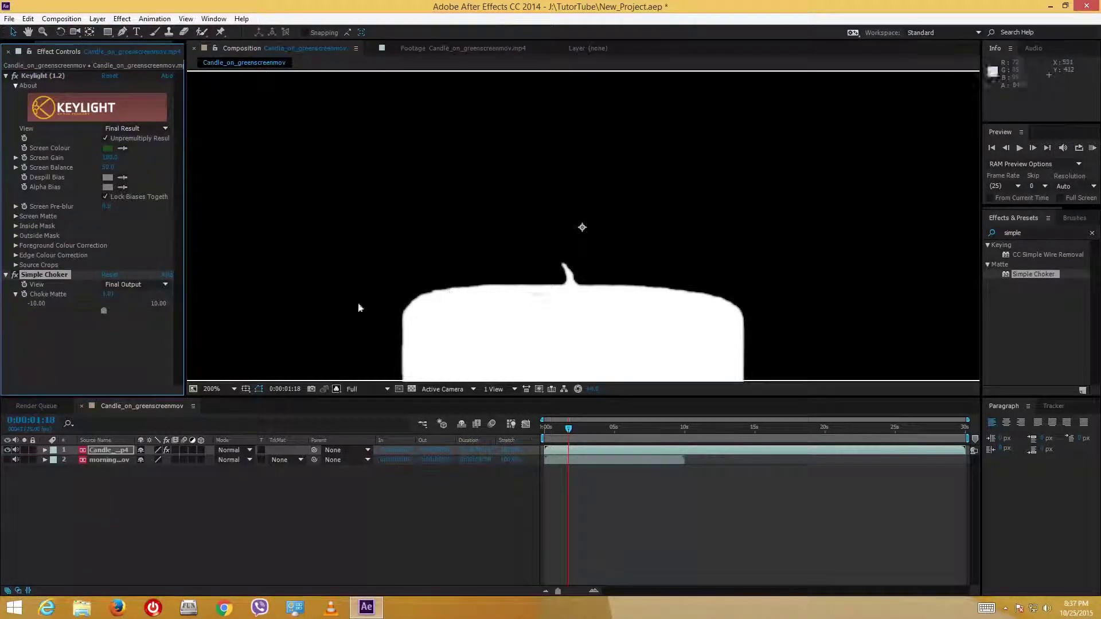
{"action": "mouse_move", "coordinate": [104, 312]}
{"action": "left_mouse_down"}
{"action": "mouse_move", "coordinate": [92, 311]}
{"action": "mouse_move", "coordinate": [118, 313]}
{"action": "left_mouse_up"}
{"action": "left_click", "coordinate": [109, 294]}
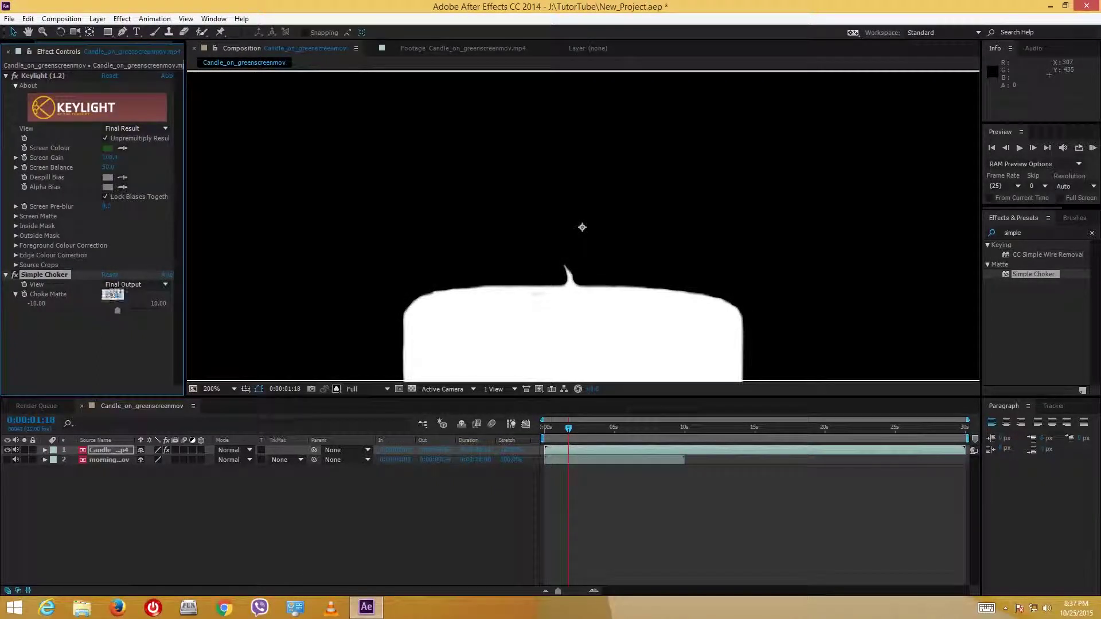
{"action": "type", "text": ".127"}
{"action": "key", "text": "BackSpace"}
{"action": "key", "text": "BackSpace"}
{"action": "key", "text": "BackSpace"}
{"action": "key", "text": "Return"}
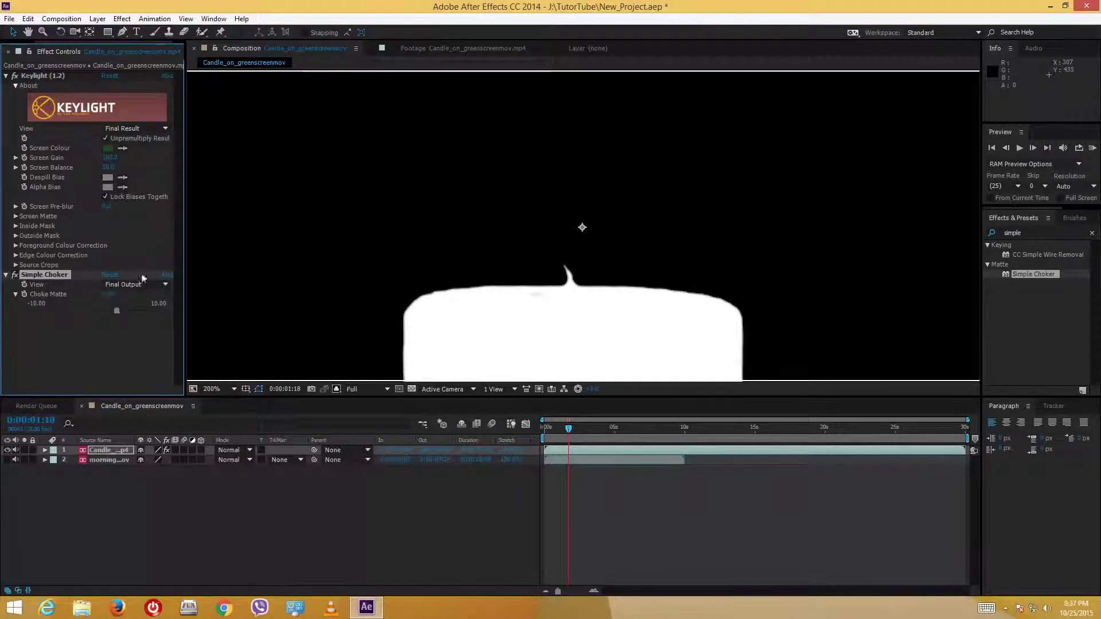
{"action": "left_click", "coordinate": [106, 340]}
Return the composition view to RGB at 100% and scrub the timeline to about 8 seconds.
{"action": "key", "text": "comma"}
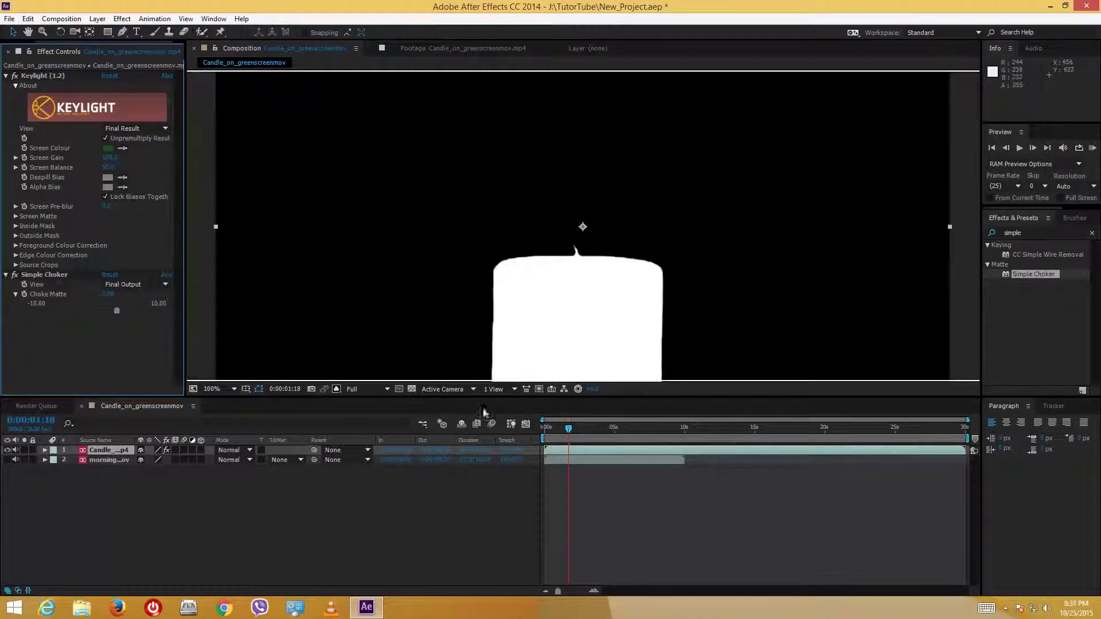
{"action": "left_click", "coordinate": [337, 389]}
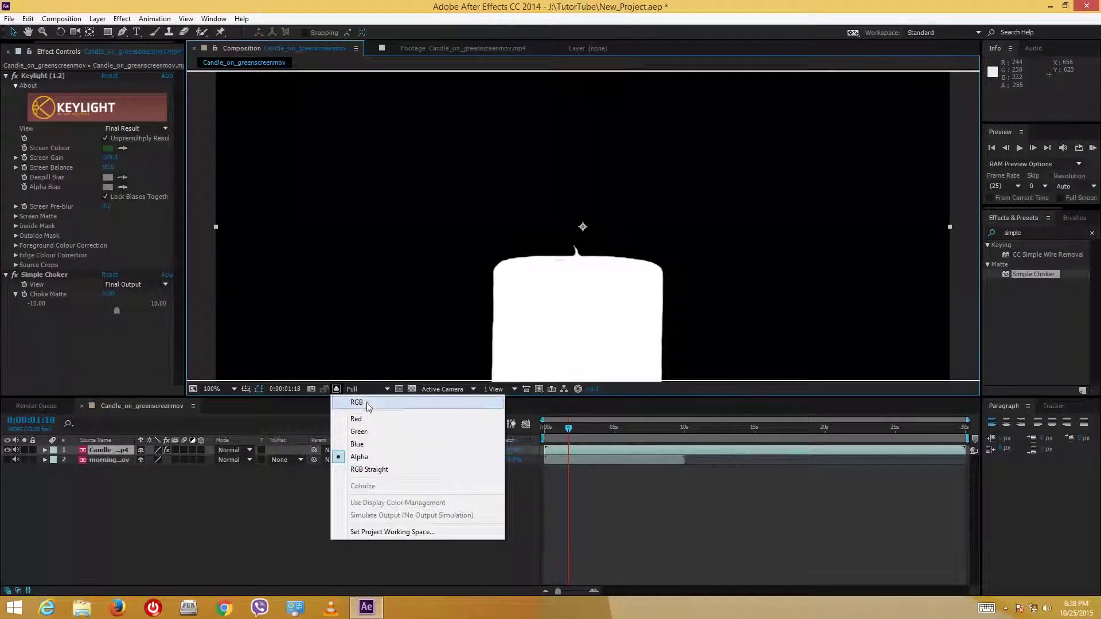
{"action": "left_click", "coordinate": [365, 402]}
{"action": "left_click", "coordinate": [452, 525]}
{"action": "left_click_drag", "start_coordinate": [580, 428], "coordinate": [655, 426]}
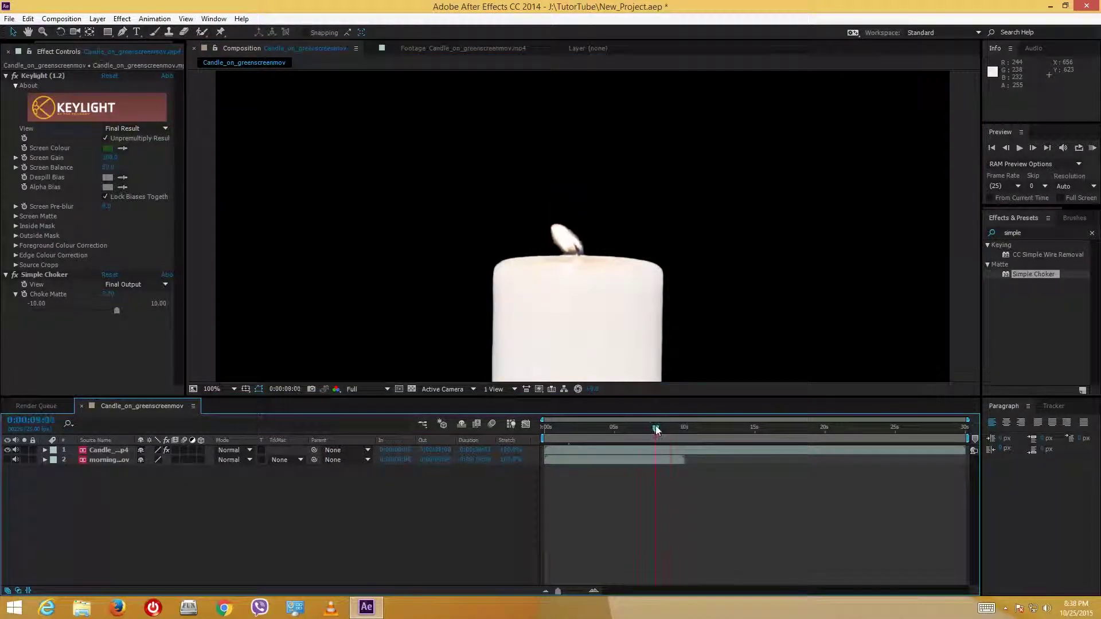
Show the morning sky layer and preview the composite from about 8 seconds to check the candle's edges.
{"action": "left_click", "coordinate": [7, 460]}
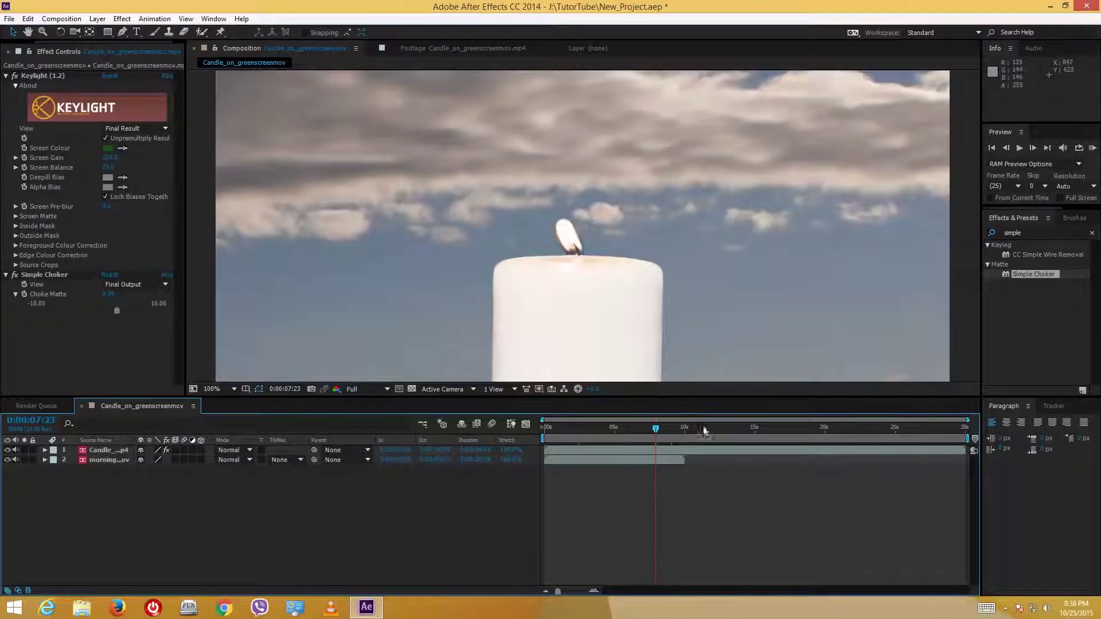
{"action": "scroll", "coordinate": [695, 363], "scroll_direction": "down", "scroll_amount": 3}
{"action": "scroll", "coordinate": [653, 352], "scroll_direction": "up", "scroll_amount": 3}
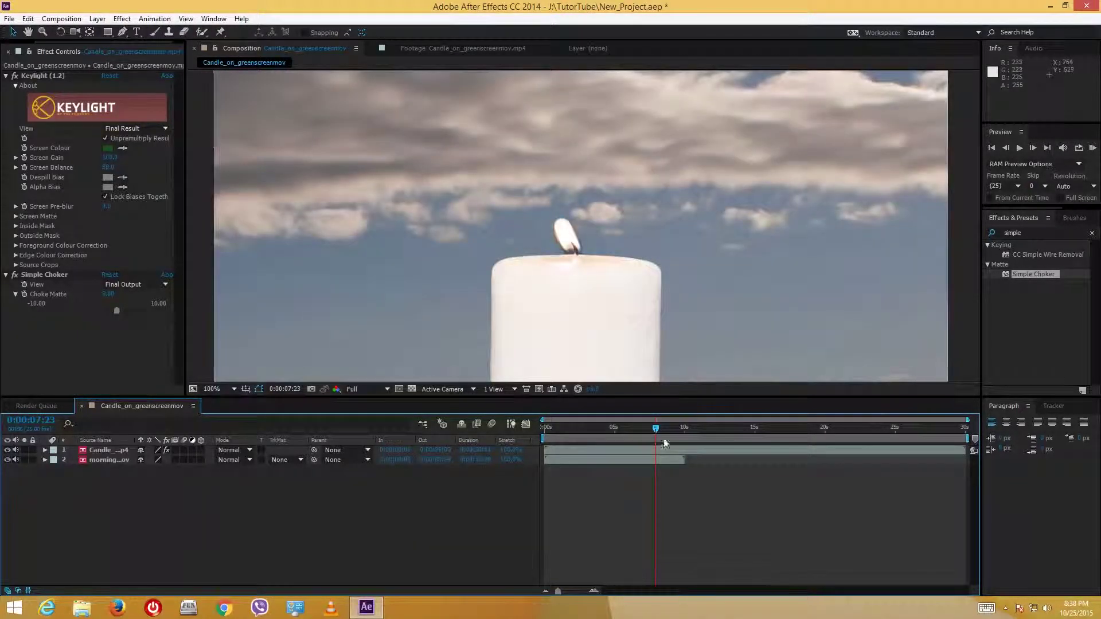
{"action": "key", "text": "space"}
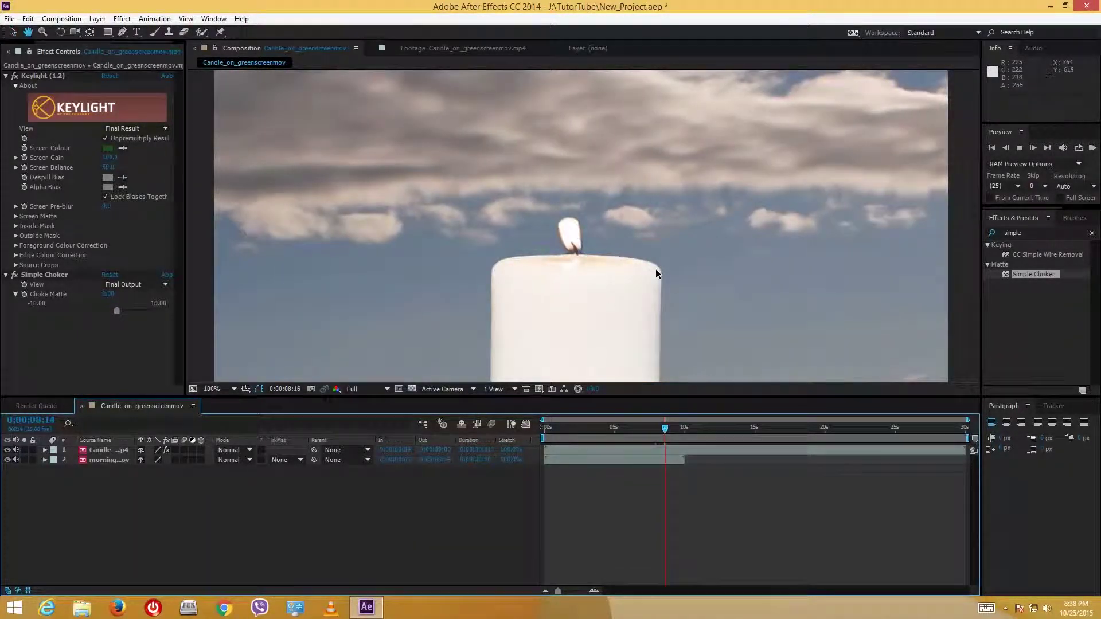
{"action": "key", "text": "space"}
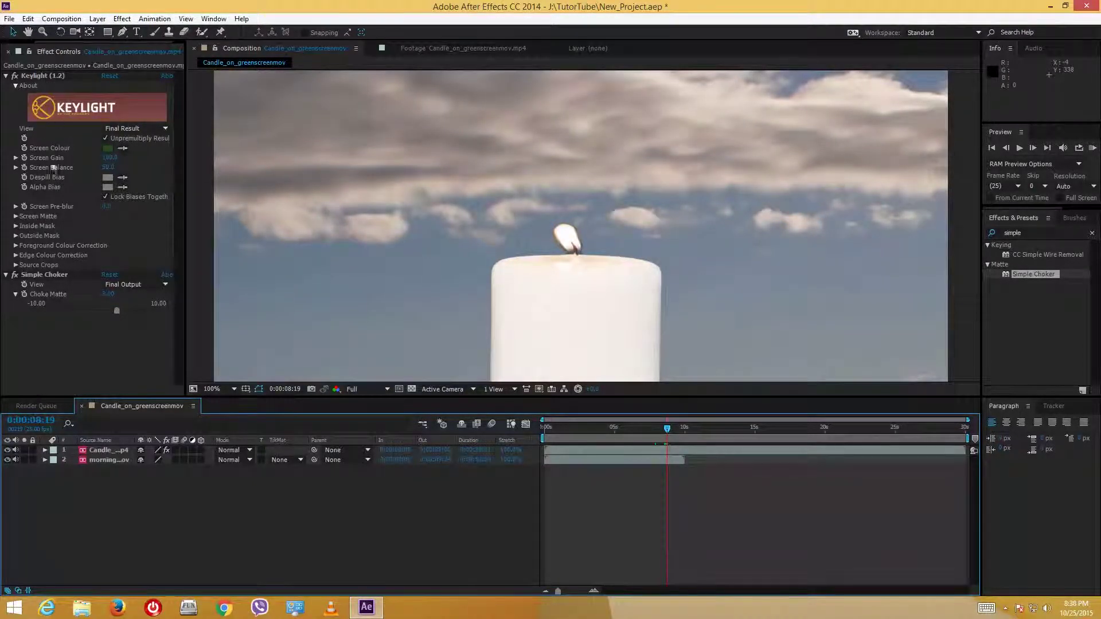
Duplicate the keyed candle layer with the morning sky layer hidden, and hide the upper copy.
{"action": "left_click", "coordinate": [5, 75]}
{"action": "left_click", "coordinate": [6, 85]}
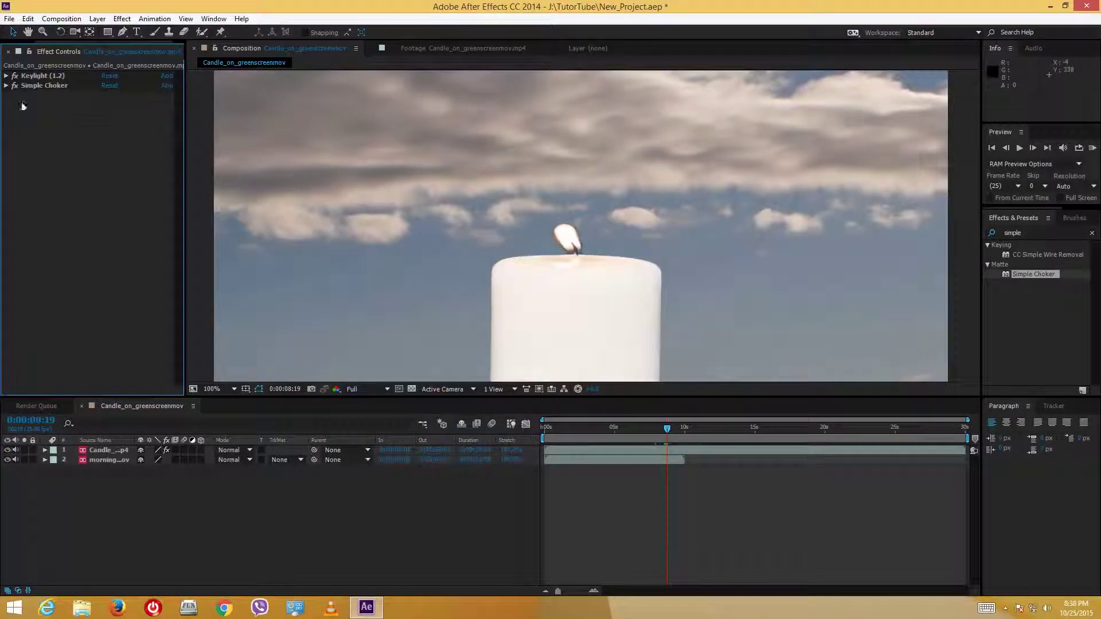
{"action": "left_click", "coordinate": [94, 450]}
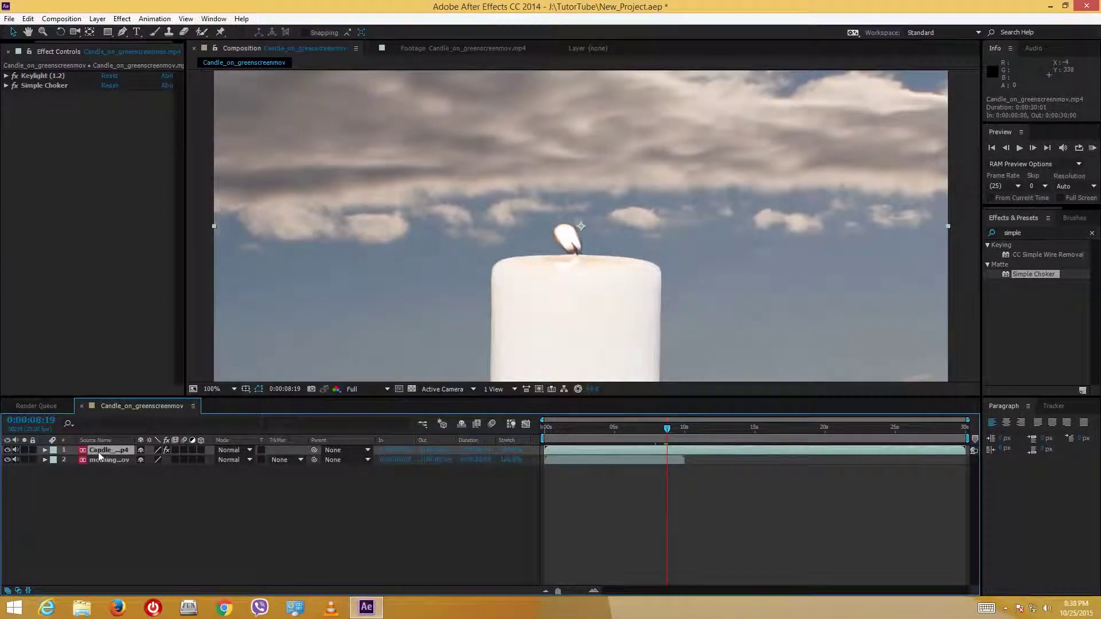
{"action": "left_click", "coordinate": [8, 460]}
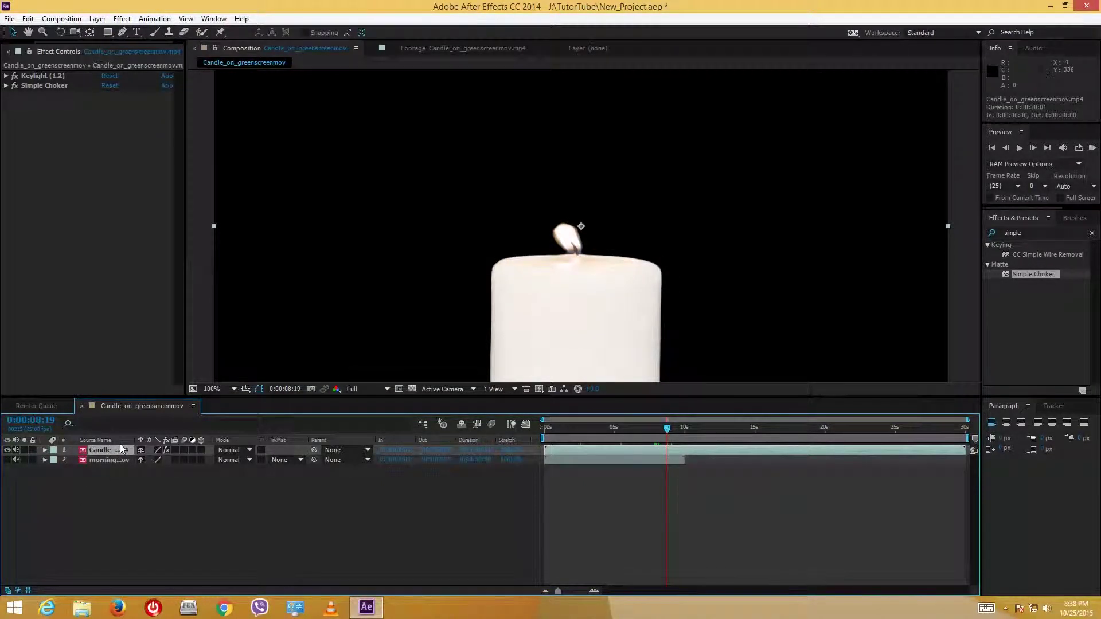
{"action": "key", "text": "ctrl+d"}
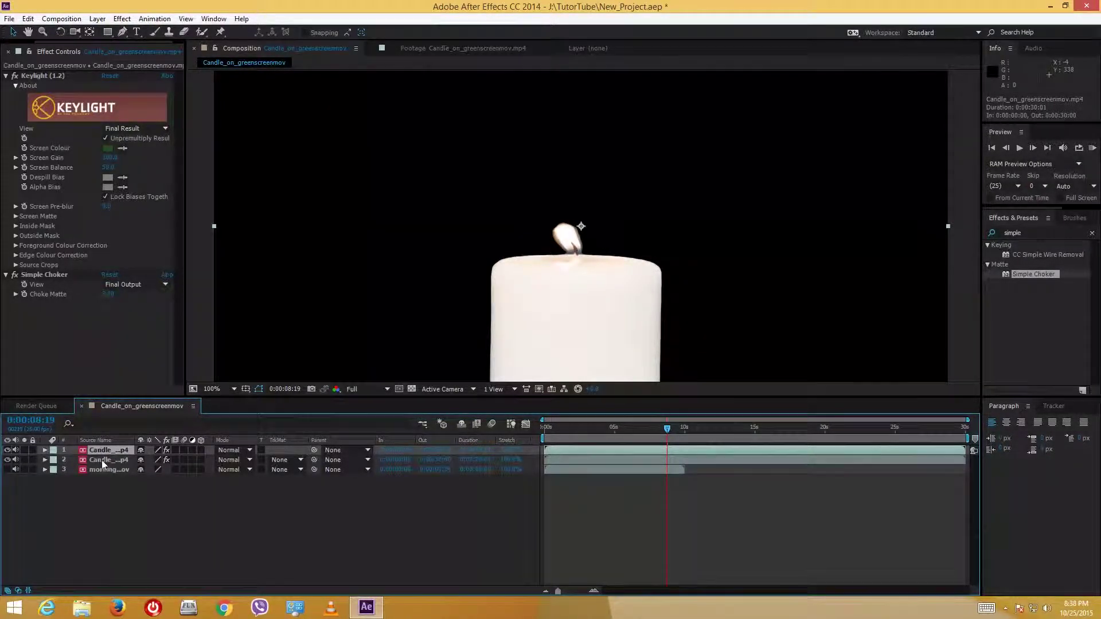
{"action": "left_click", "coordinate": [7, 450]}
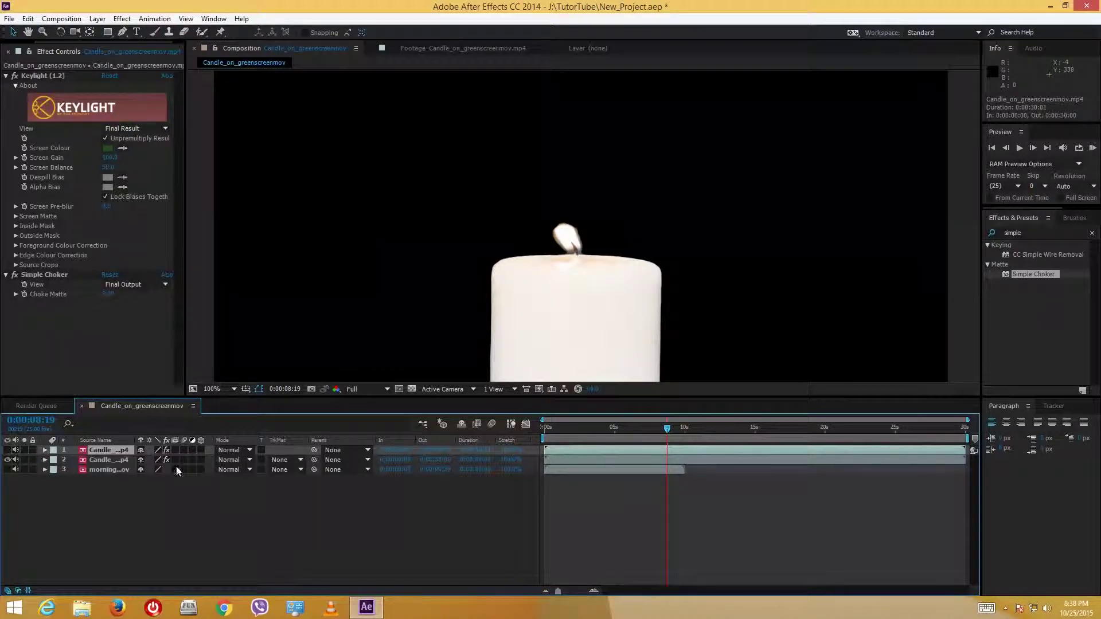
Set the Simple Choker's Choke Matte to 1 on the lower candle layer.
{"action": "left_click", "coordinate": [111, 459]}
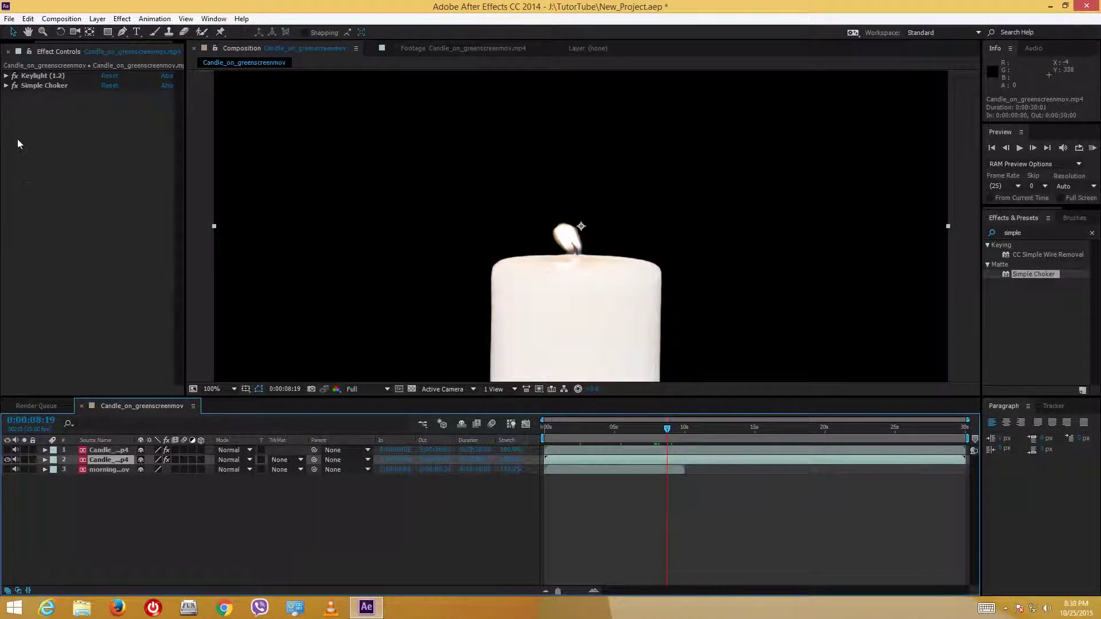
{"action": "left_click", "coordinate": [6, 85]}
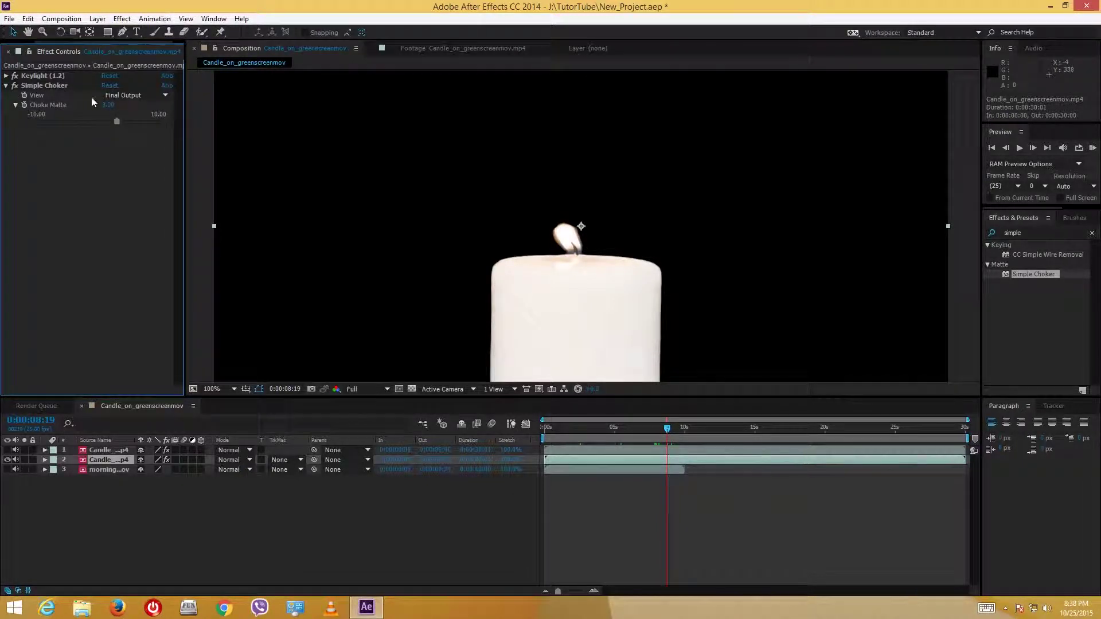
{"action": "left_click", "coordinate": [111, 105]}
{"action": "type", "text": "1"}
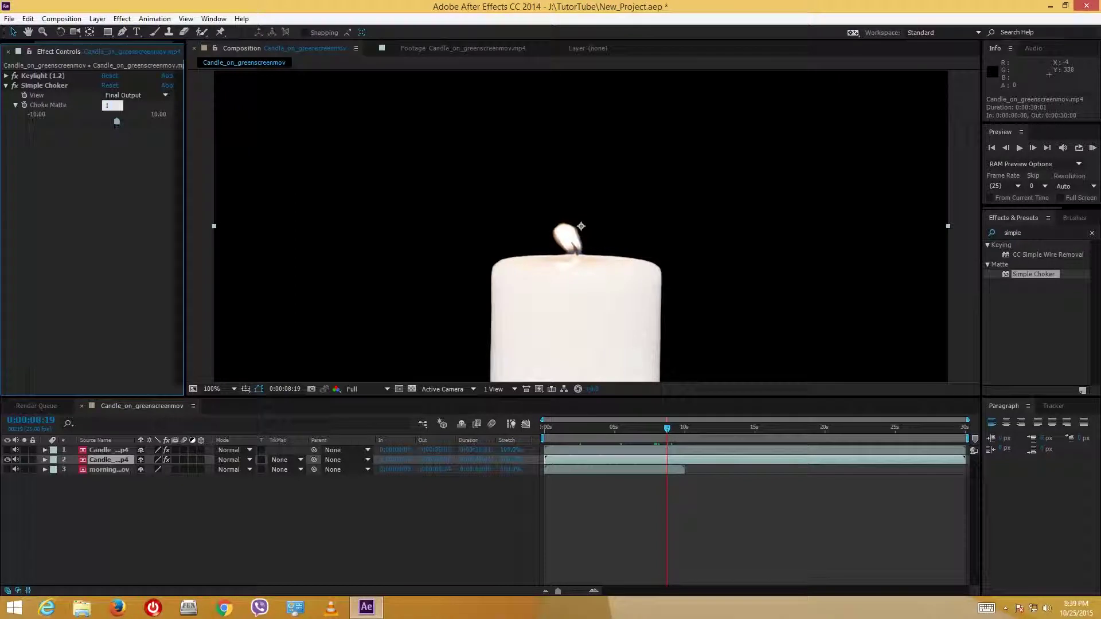
{"action": "key", "text": "Return"}
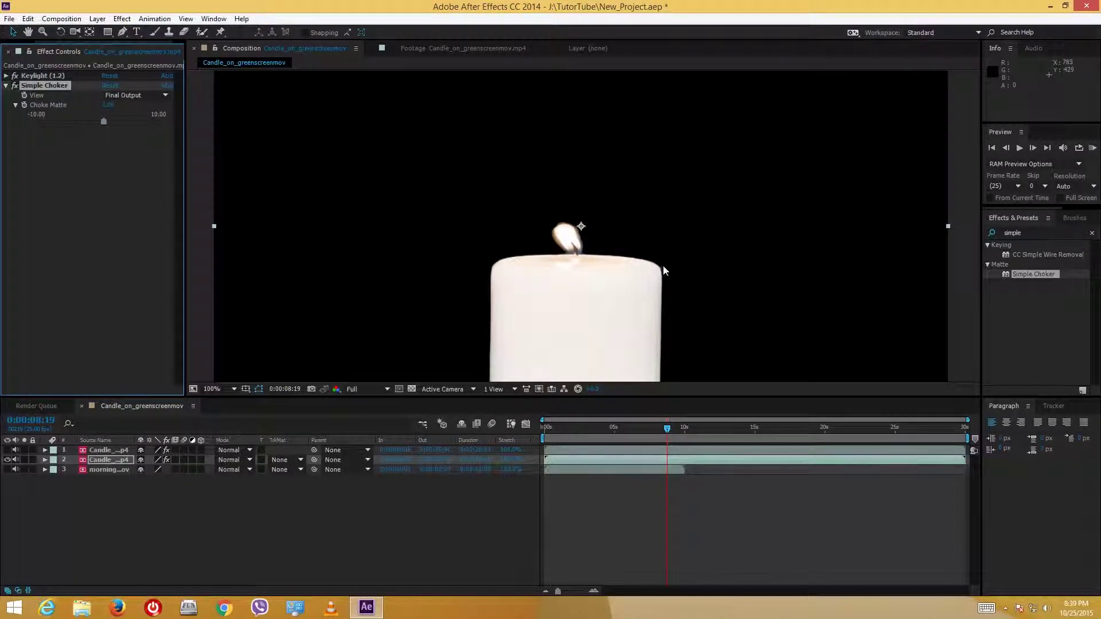
Apply Gaussian Blur to the lower candle layer with a Blurriness of 3.
{"action": "key", "text": "ctrl+5"}
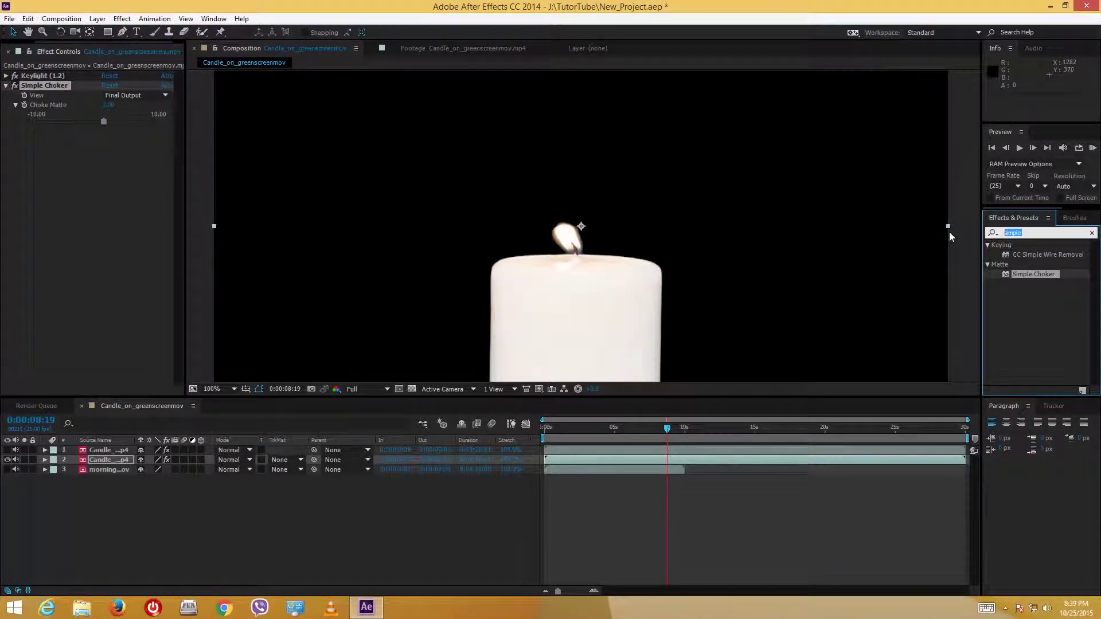
{"action": "type", "text": "gau"}
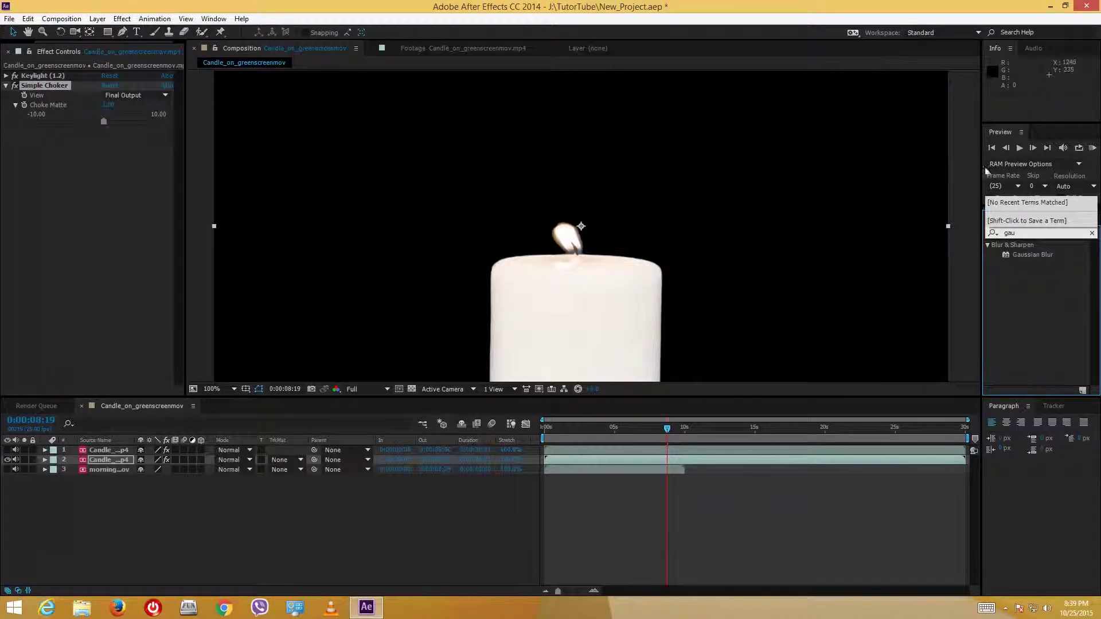
{"action": "left_click_drag", "start_coordinate": [1024, 255], "coordinate": [1018, 268]}
{"action": "left_click_drag", "start_coordinate": [133, 589], "coordinate": [120, 462]}
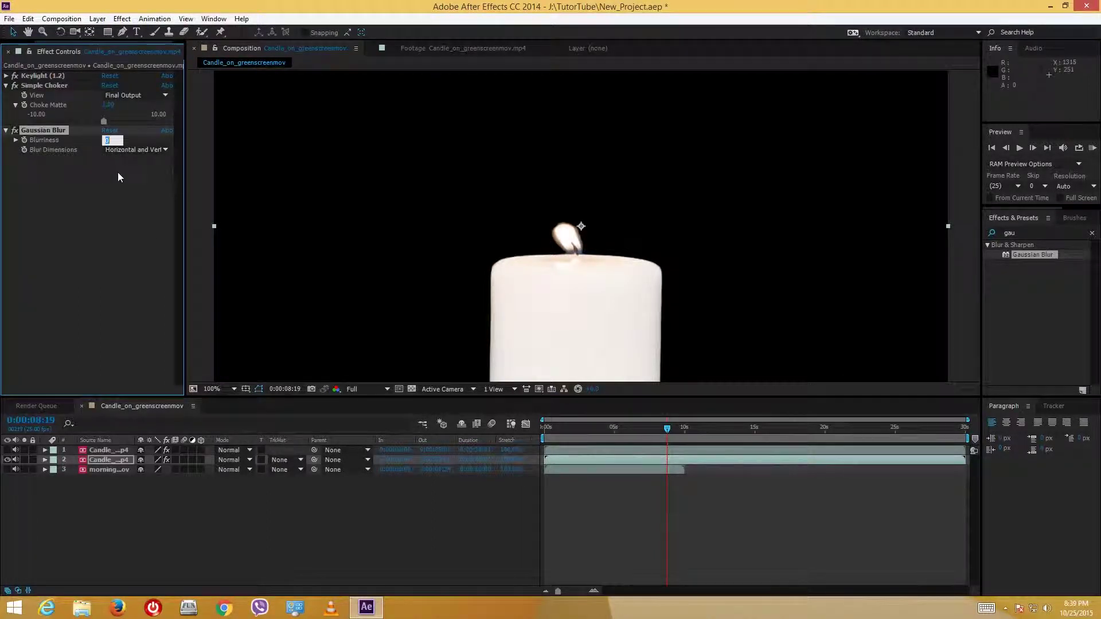
{"action": "type", "text": "3"}
{"action": "key", "text": "Return"}
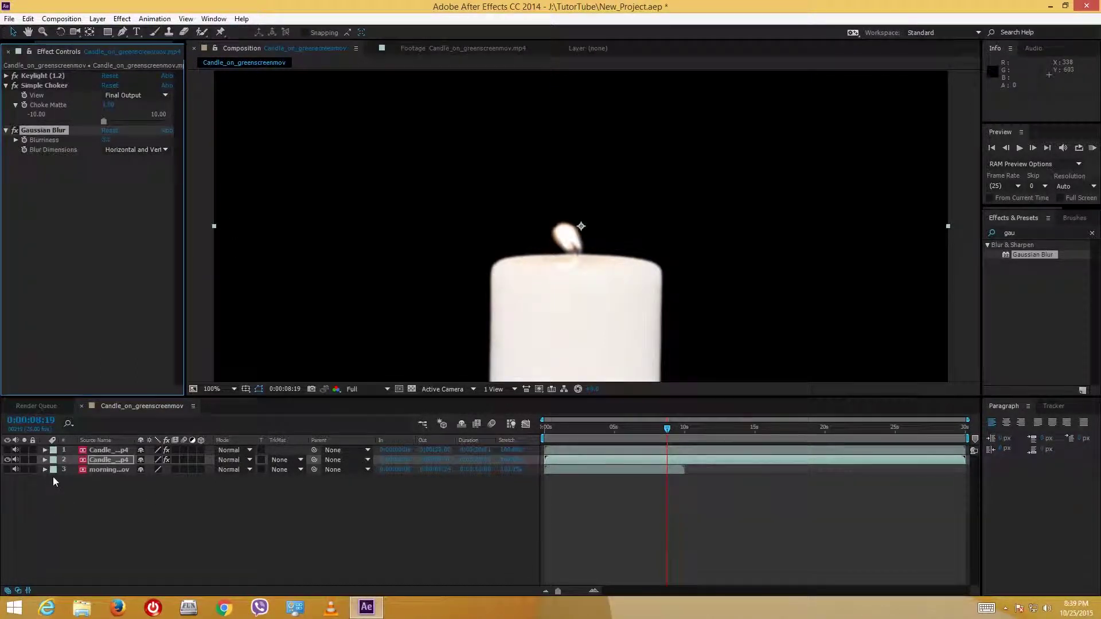
Show the upper candle layer and inspect the combined Alpha channel at 400% around the flame.
{"action": "left_click", "coordinate": [8, 450]}
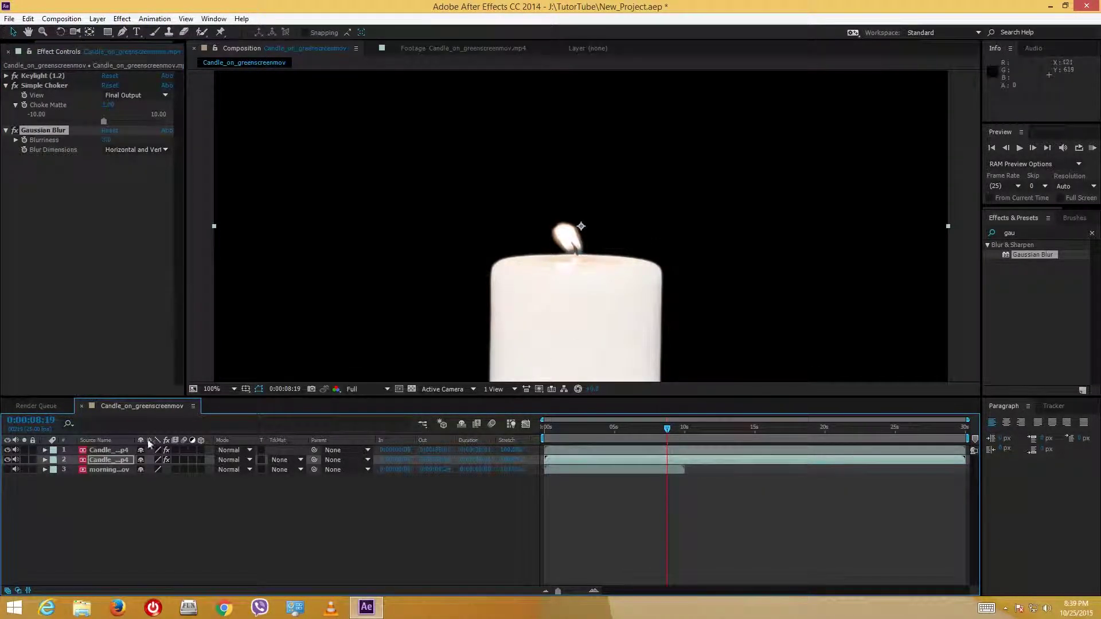
{"action": "key", "text": "period"}
{"action": "key", "text": "period"}
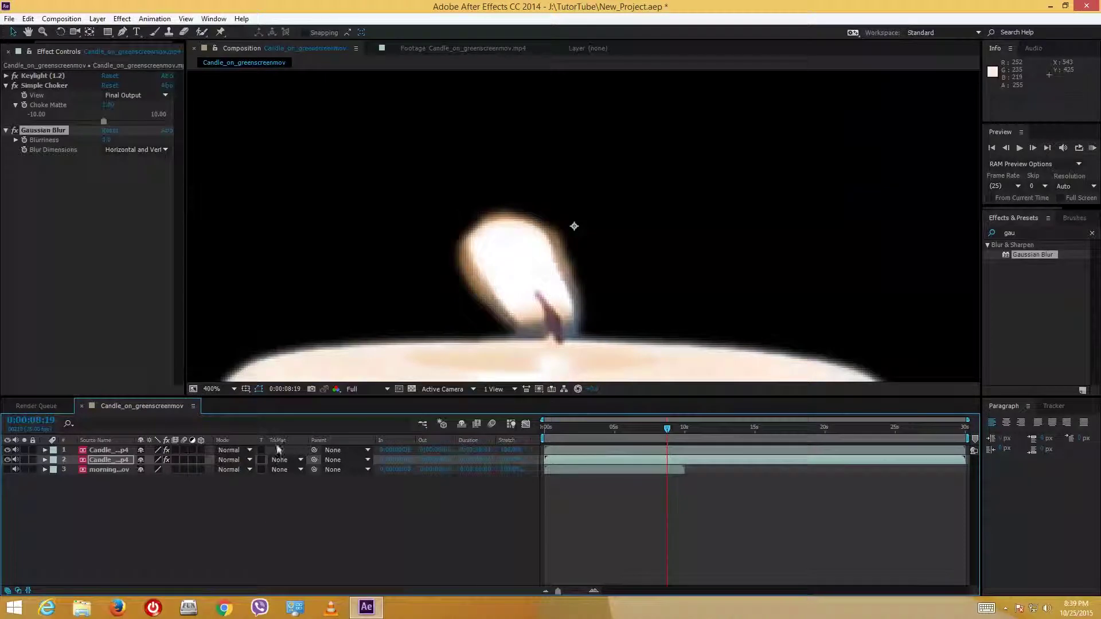
{"action": "left_click", "coordinate": [337, 390]}
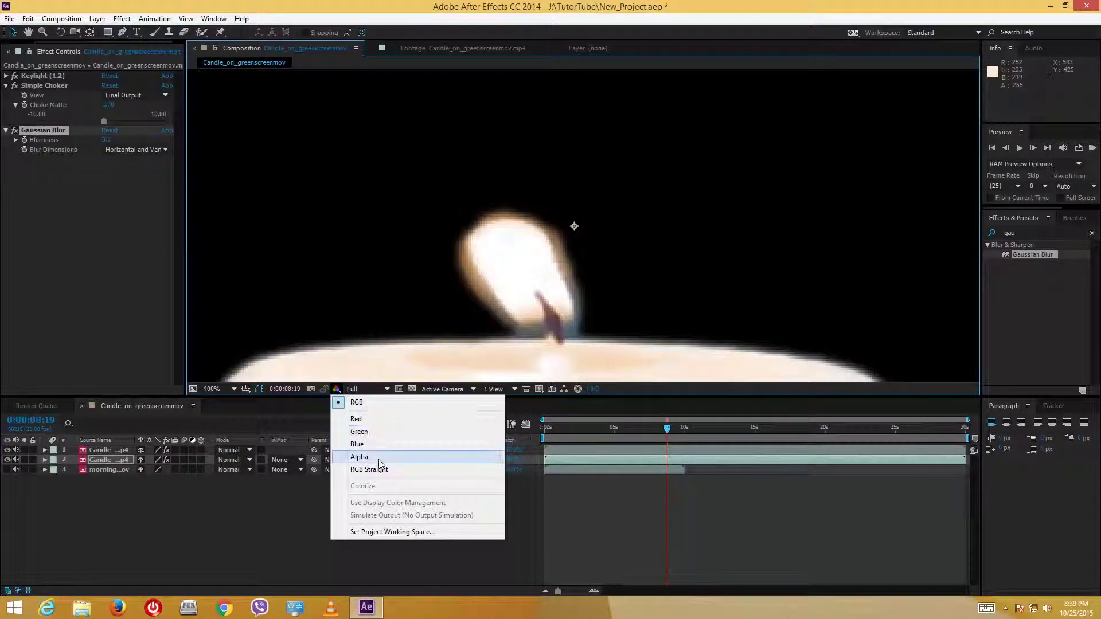
{"action": "left_click", "coordinate": [381, 464]}
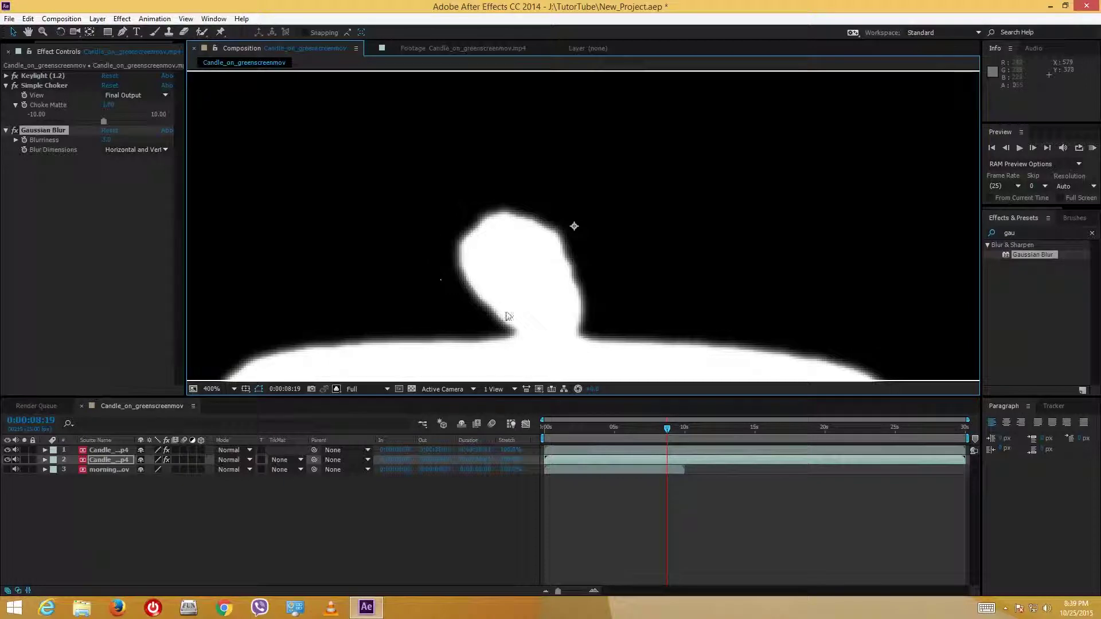
Return the composition view to RGB with the whole frame shown at 50%.
{"action": "key", "text": "slash"}
{"action": "key", "text": "comma"}
{"action": "key", "text": "comma"}
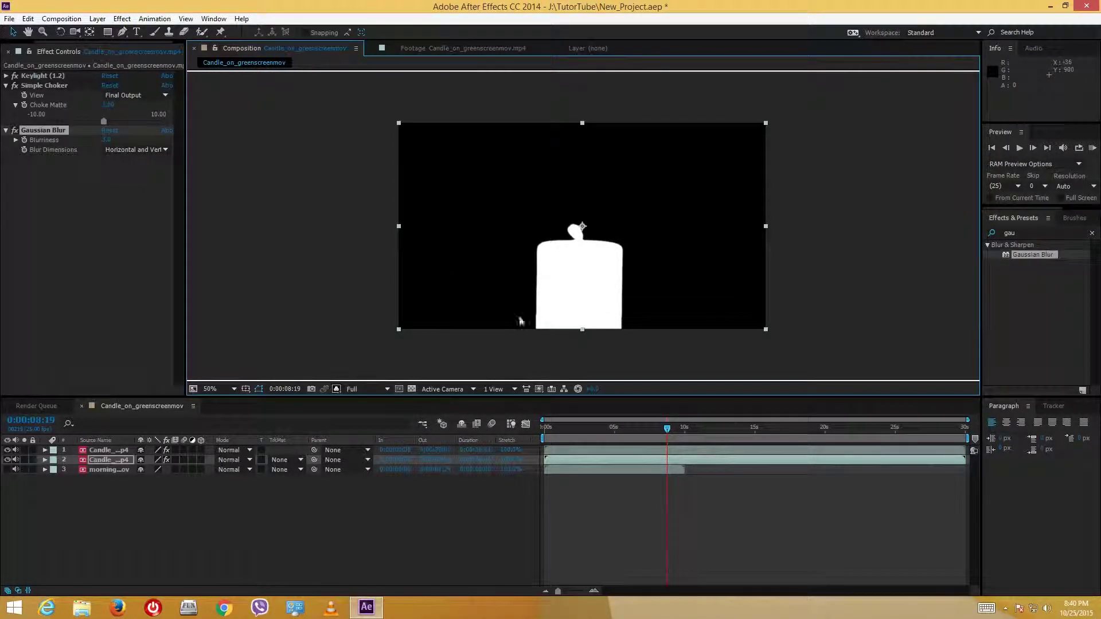
{"action": "left_click", "coordinate": [337, 389]}
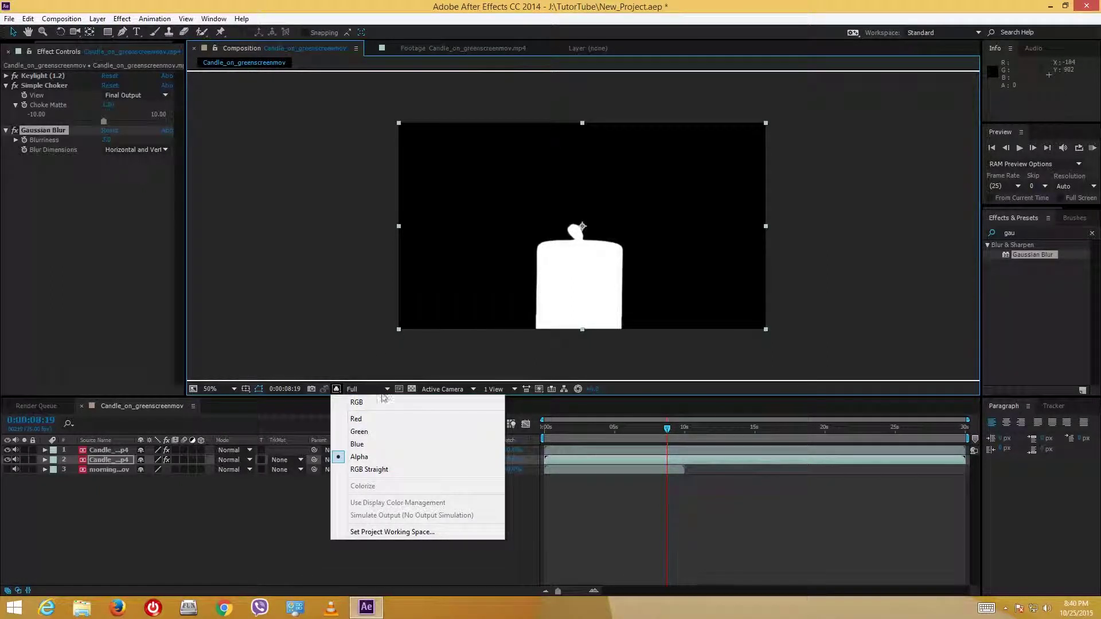
{"action": "left_click", "coordinate": [376, 404]}
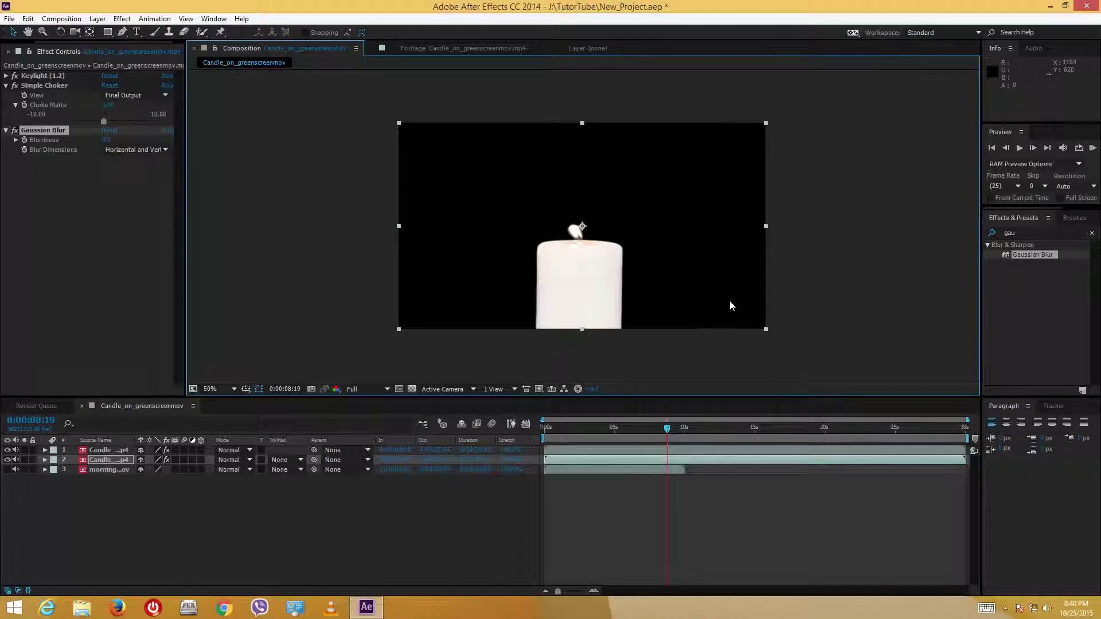
Scrub through the composite, then preview it from the start with the whole frame fitted to the viewer.
{"action": "left_click_drag", "start_coordinate": [654, 430], "coordinate": [614, 429]}
{"action": "mouse_move", "coordinate": [716, 434]}
{"action": "left_mouse_down"}
{"action": "mouse_move", "coordinate": [734, 429]}
{"action": "mouse_move", "coordinate": [696, 435]}
{"action": "left_mouse_up"}
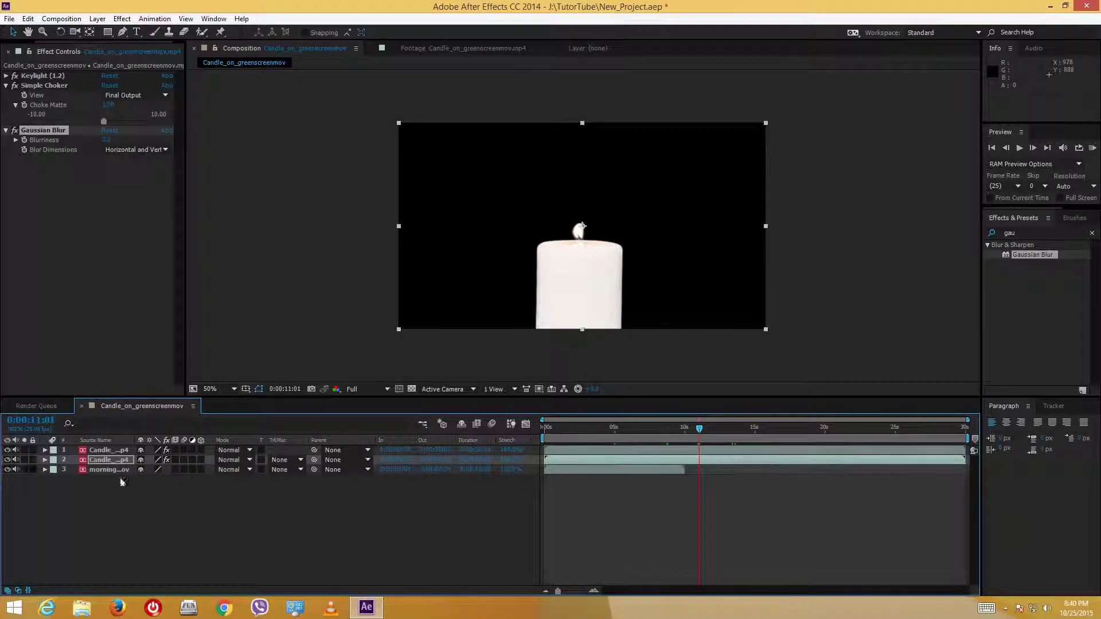
{"action": "left_click", "coordinate": [50, 496]}
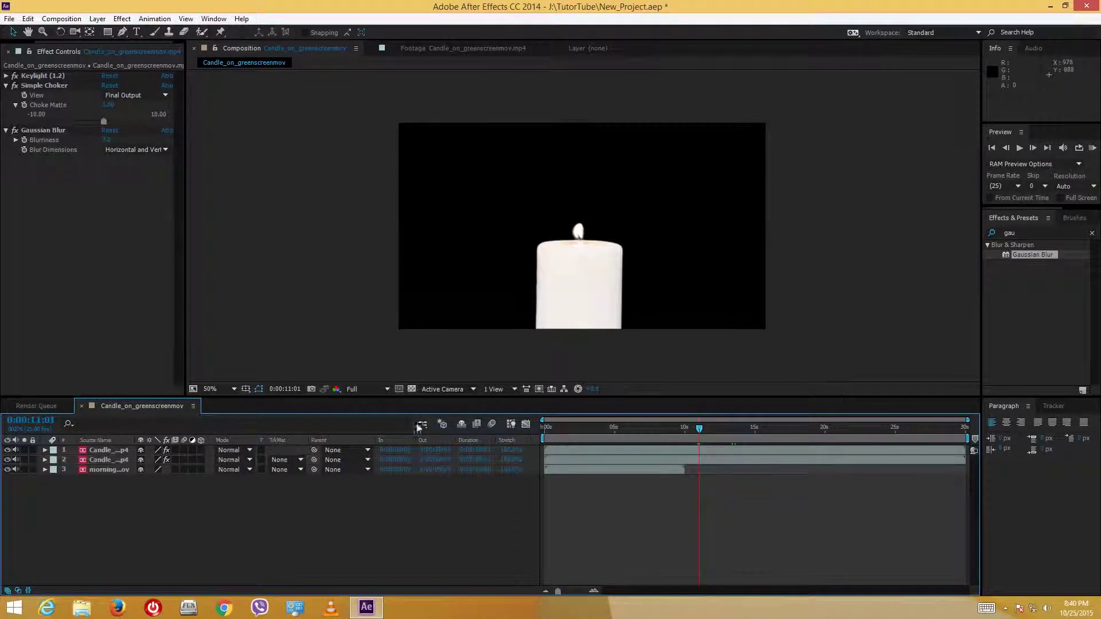
{"action": "key", "text": "Home"}
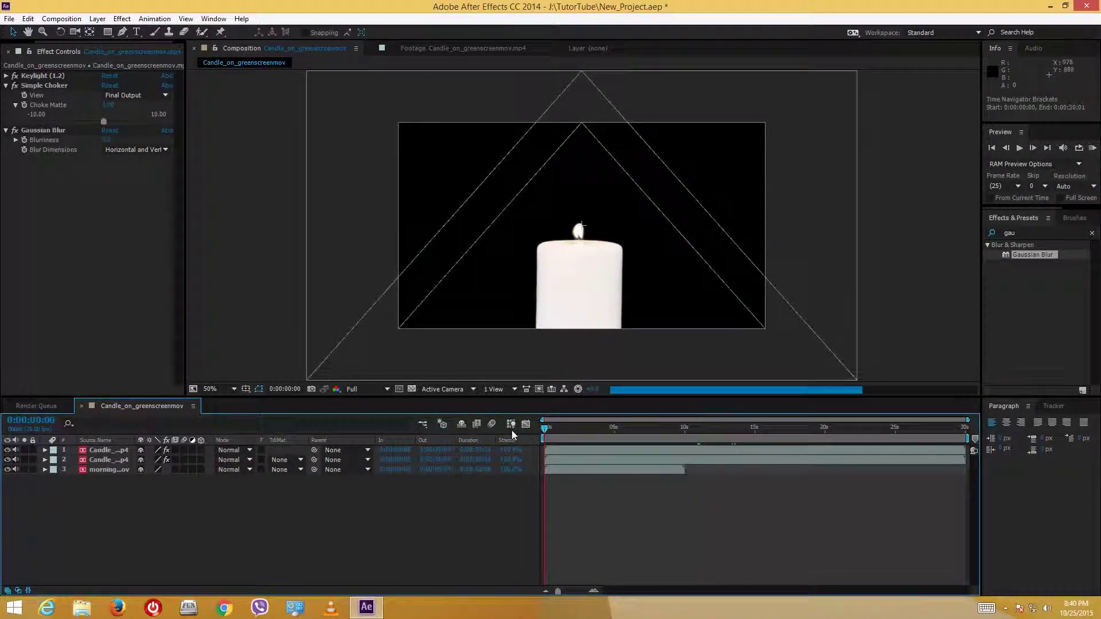
{"action": "key", "text": "space"}
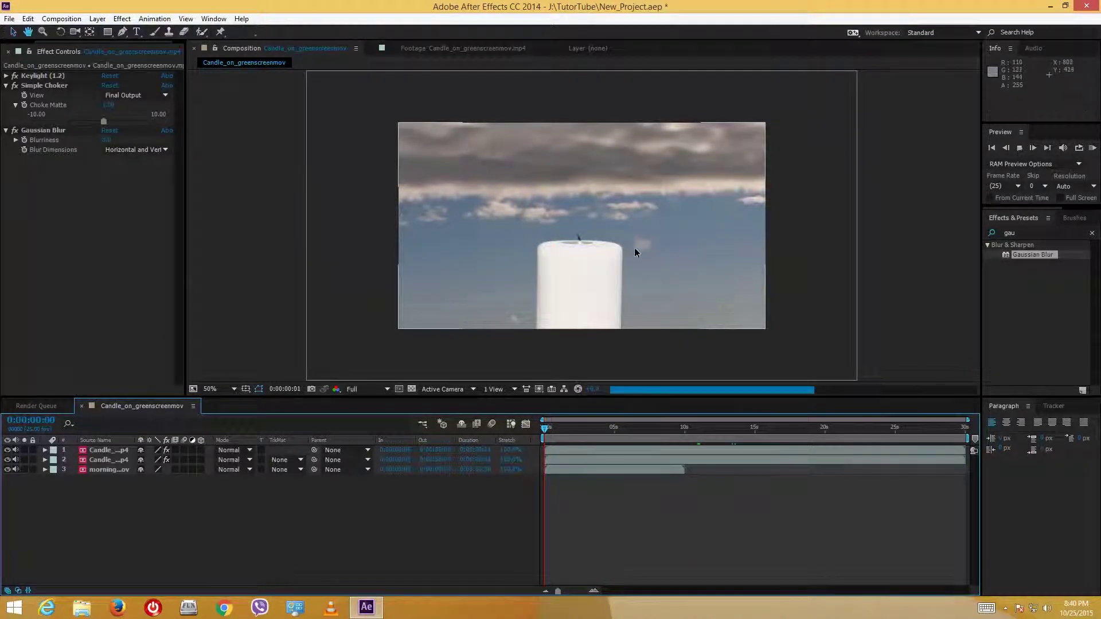
{"action": "left_click", "coordinate": [214, 388]}
{"action": "left_click", "coordinate": [241, 195]}
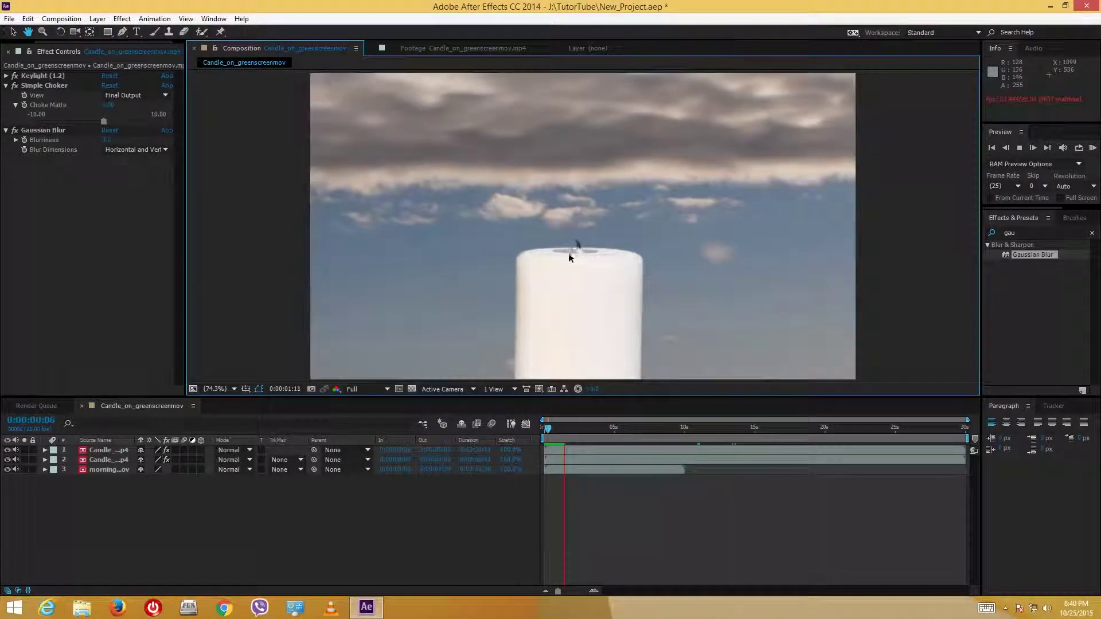
Play the composite from about 0:00:04:06 to examine the keyed edges of the hand lighting the candle.
{"action": "left_click", "coordinate": [604, 434]}
{"action": "key", "text": "space"}
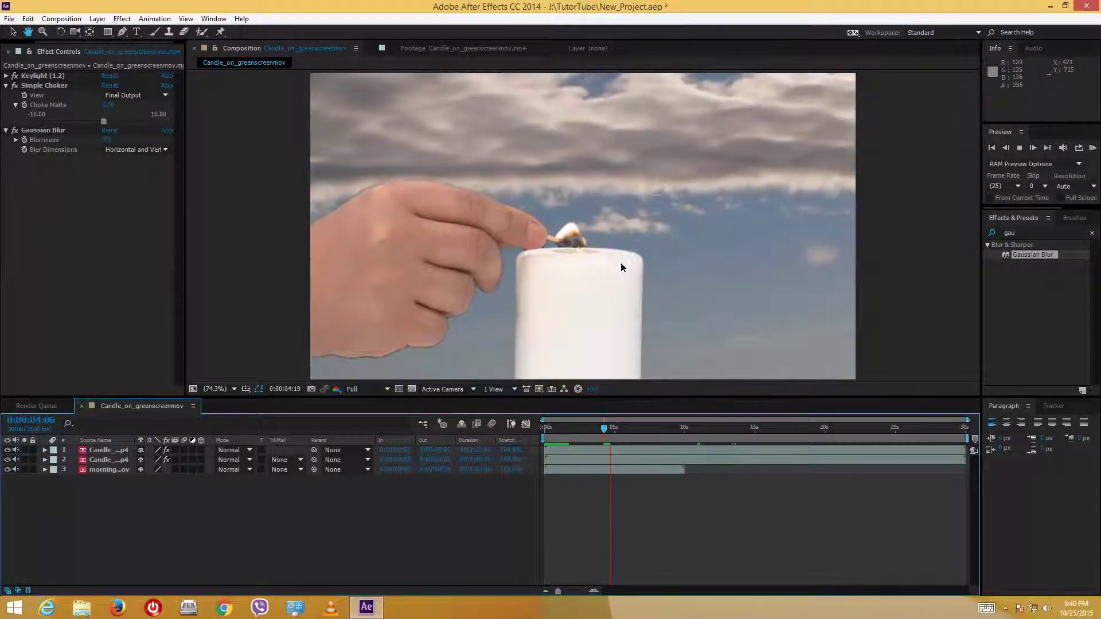
{"action": "key", "text": "space"}
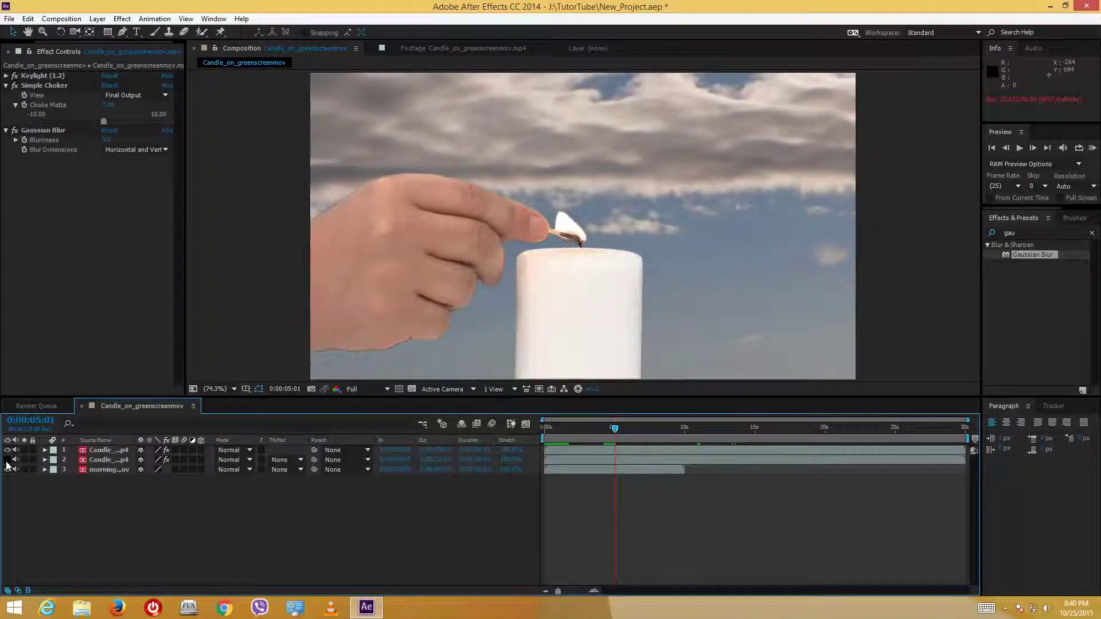
Adjust the Simple Choker's Choke Matte on the upper candle layer to tighten the hand's edges.
{"action": "left_click", "coordinate": [114, 451]}
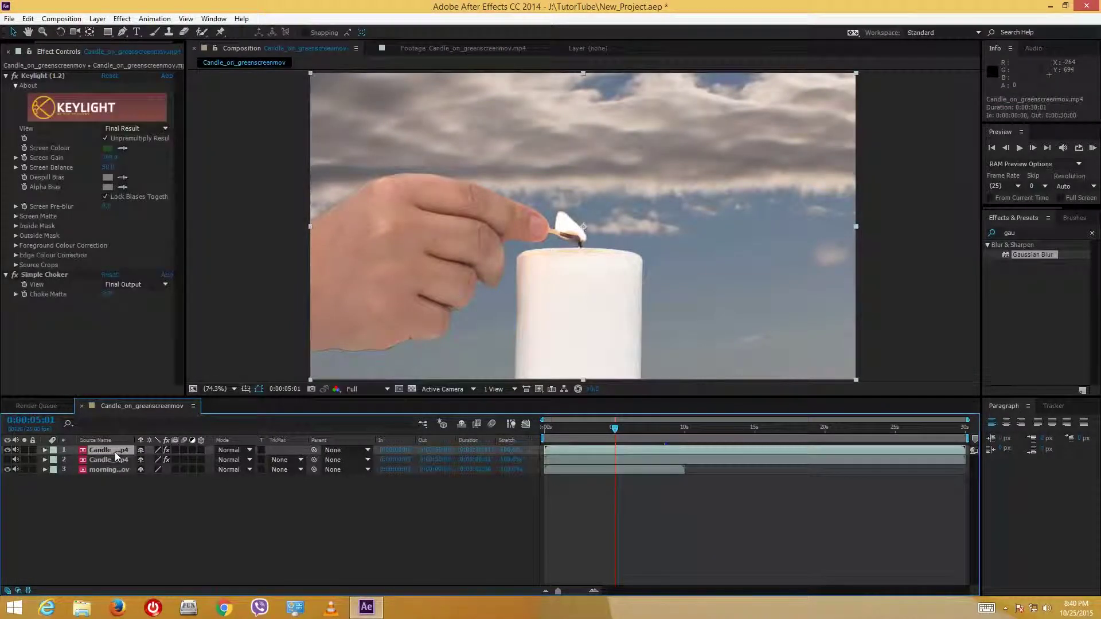
{"action": "left_click_drag", "start_coordinate": [107, 294], "coordinate": [147, 301]}
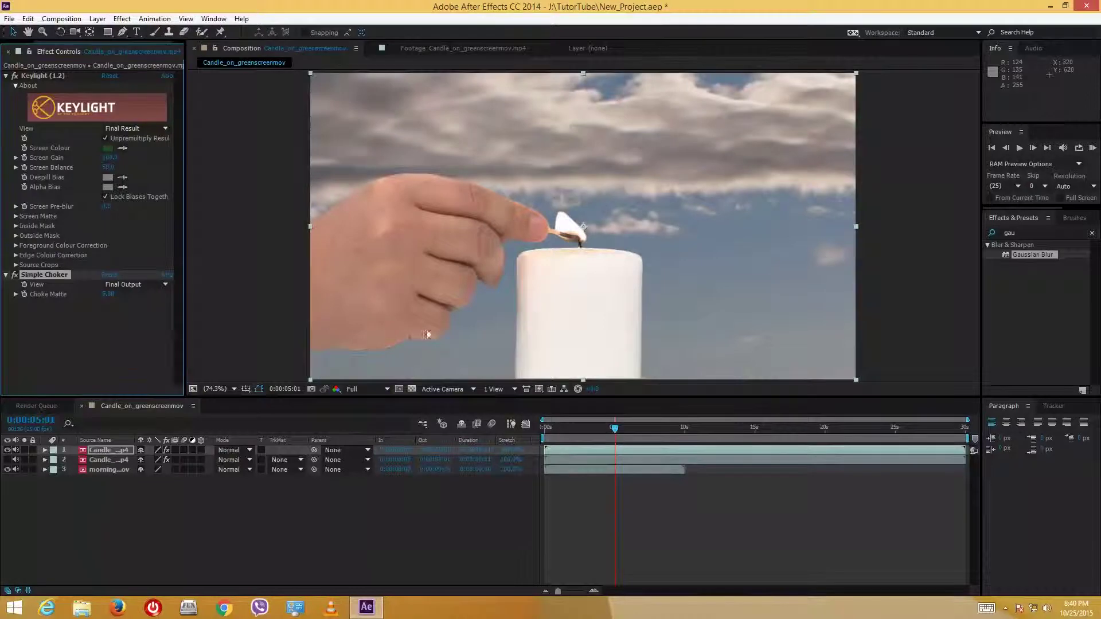
{"action": "left_click", "coordinate": [107, 295]}
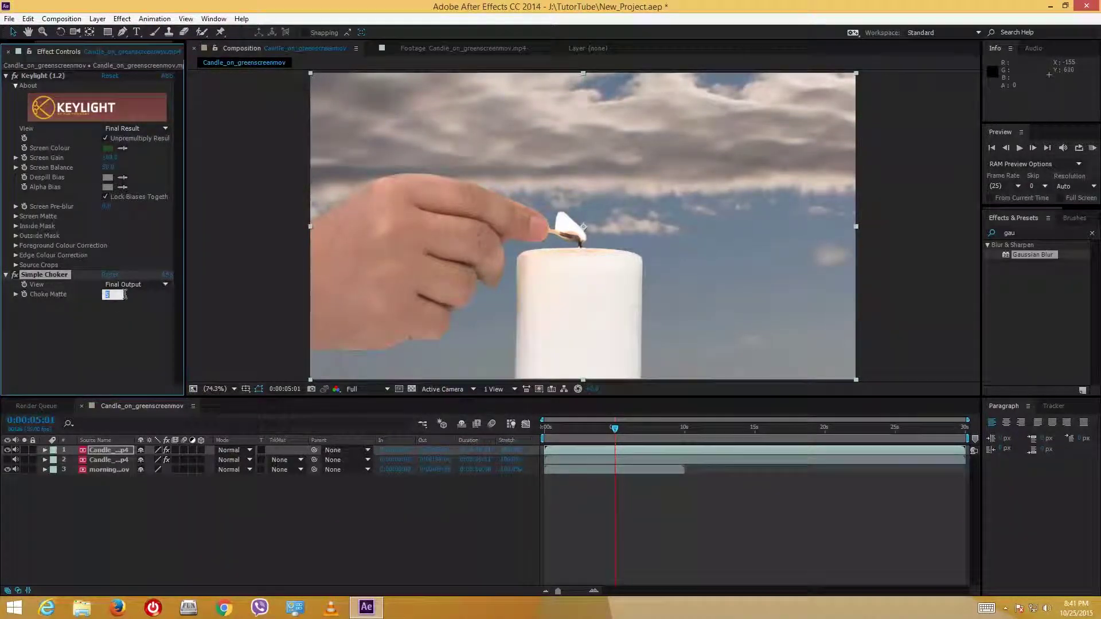
{"action": "key", "text": "Return"}
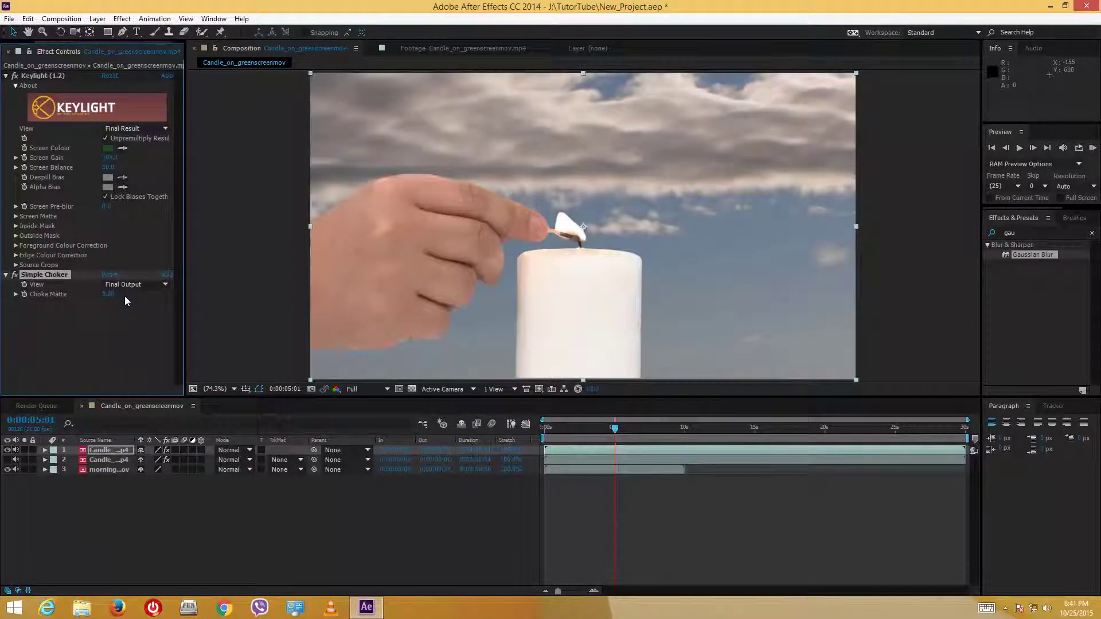
Show the lower candle layer again and try a Gaussian Blur Blurriness of 5 on it.
{"action": "left_click", "coordinate": [114, 460]}
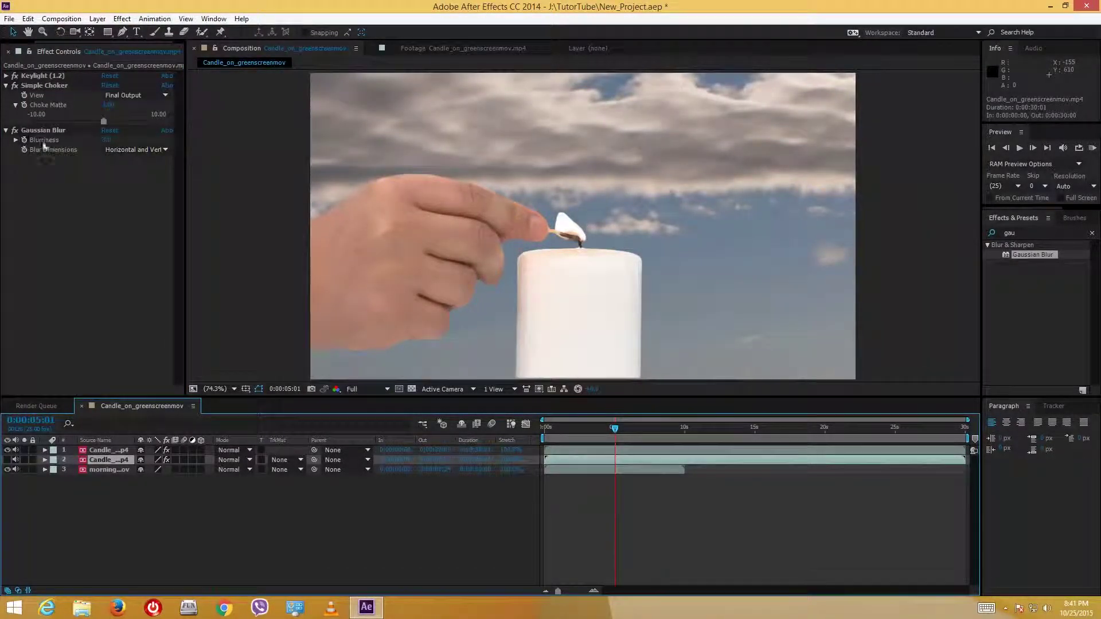
{"action": "left_click", "coordinate": [108, 141]}
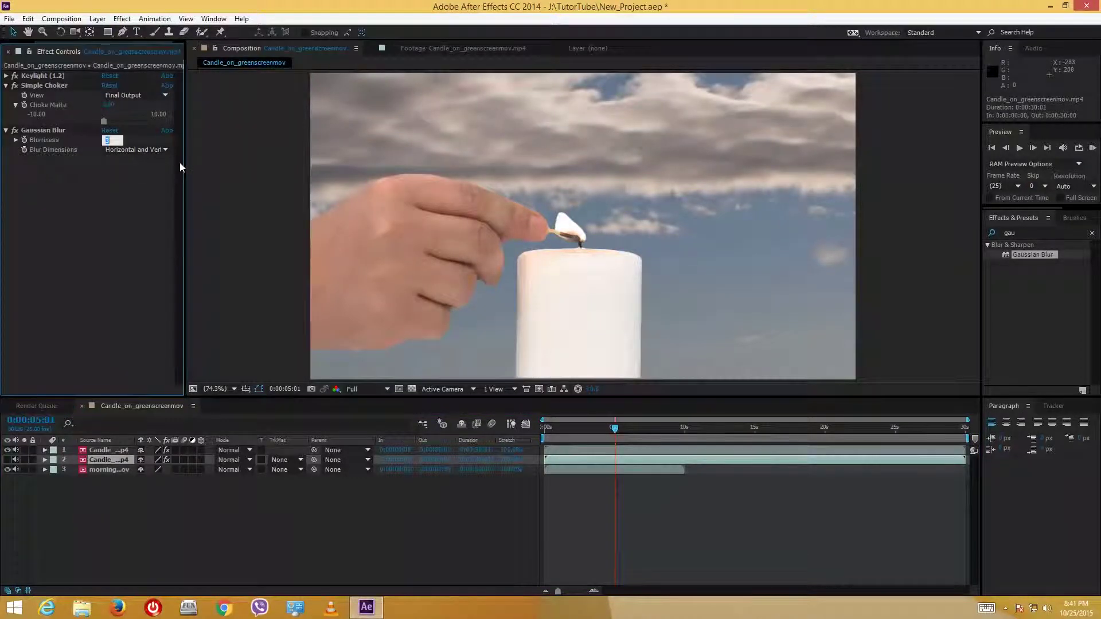
{"action": "left_click", "coordinate": [6, 459]}
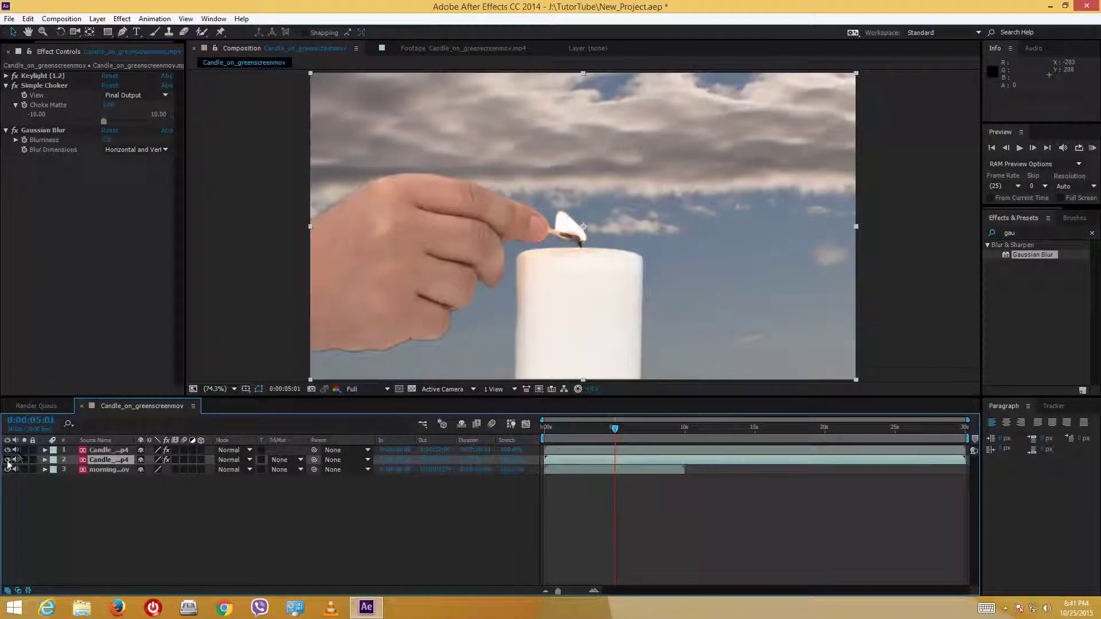
{"action": "left_click", "coordinate": [109, 140]}
{"action": "type", "text": "5"}
{"action": "key", "text": "Return"}
{"action": "left_click", "coordinate": [107, 140]}
{"action": "key", "text": "Return"}
{"action": "key", "text": "Return"}
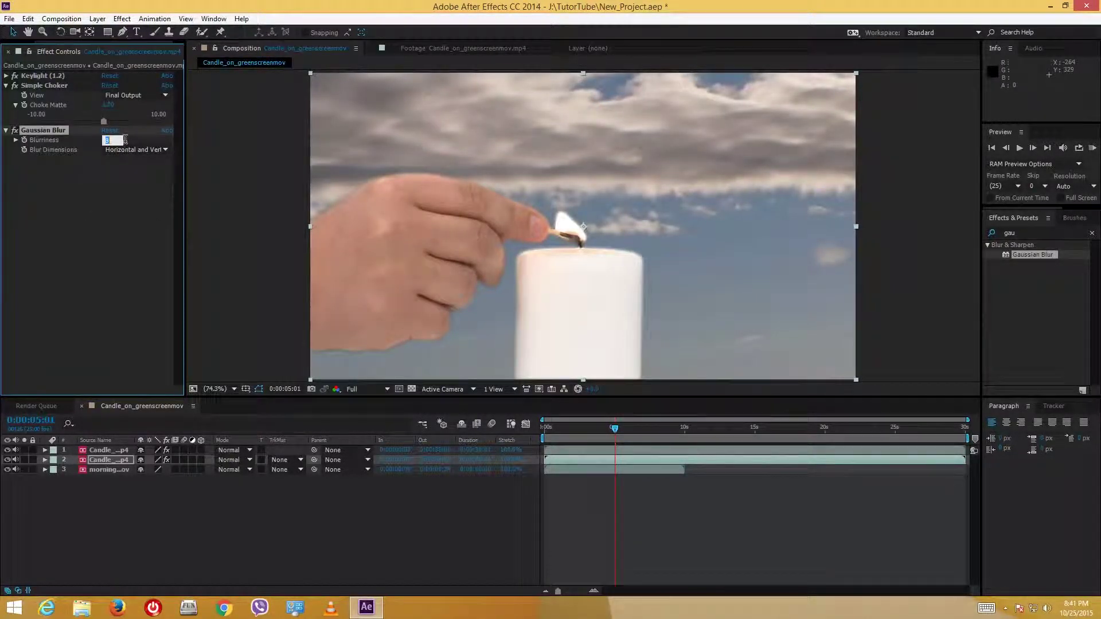
{"action": "left_click", "coordinate": [118, 242]}
{"action": "left_click", "coordinate": [111, 552]}
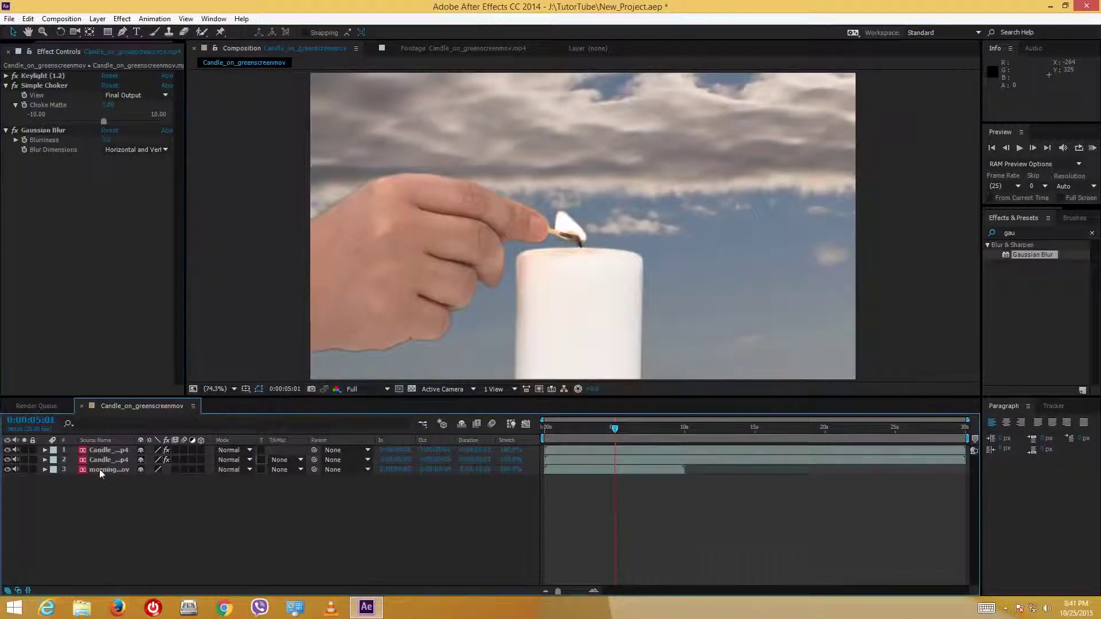
Set the Simple Choker's Choke Matte to 5 on the lower candle layer.
{"action": "left_click", "coordinate": [105, 459]}
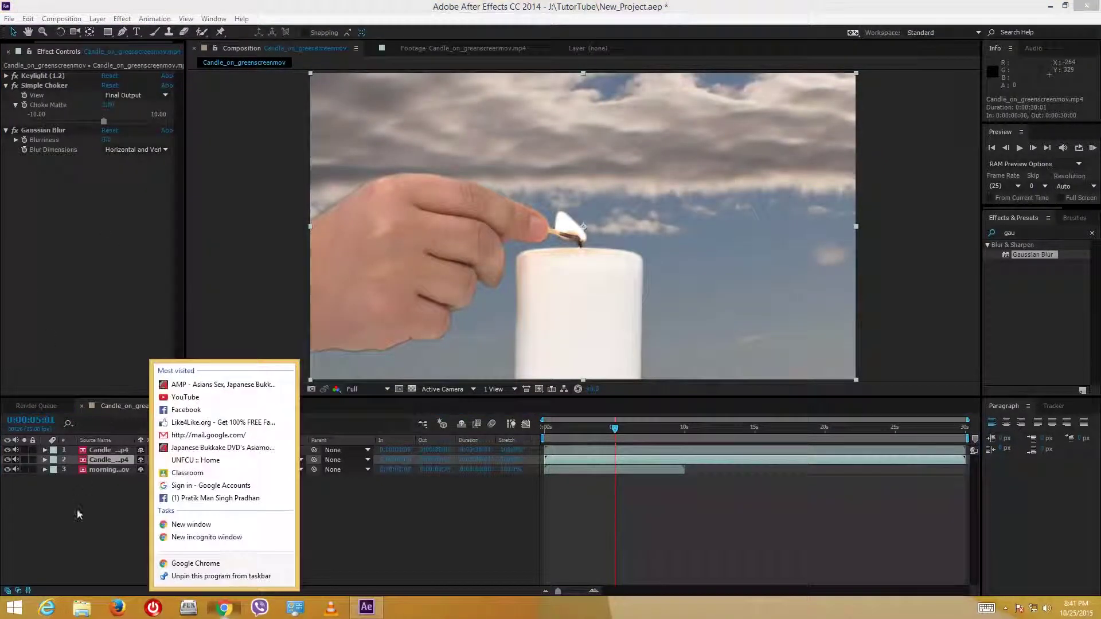
{"action": "left_click", "coordinate": [113, 525]}
{"action": "left_click", "coordinate": [107, 459]}
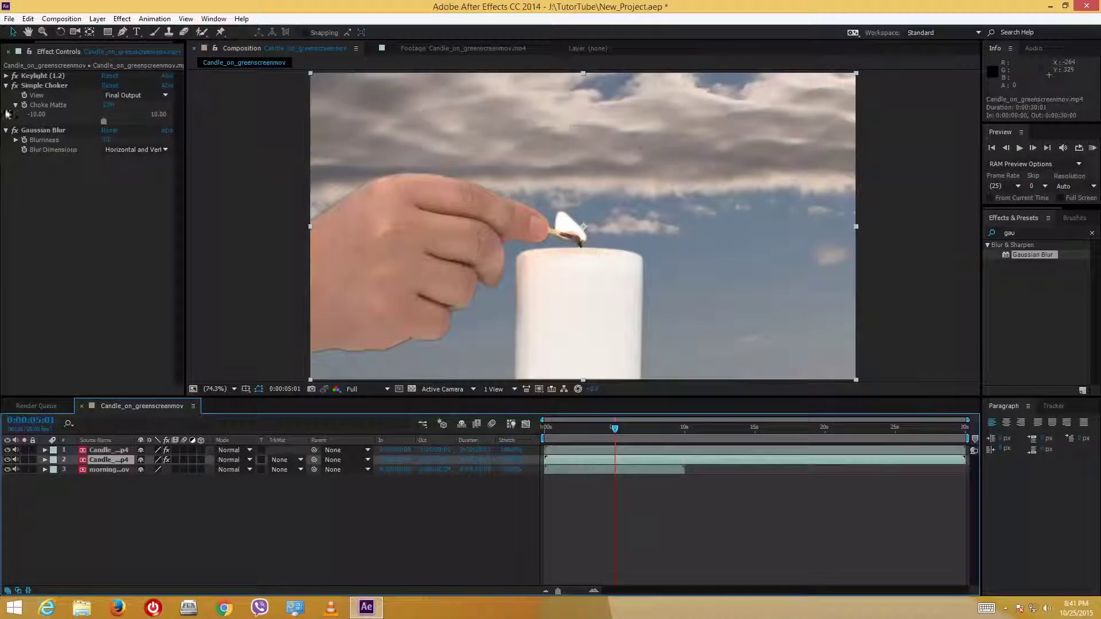
{"action": "left_click", "coordinate": [6, 130]}
{"action": "left_click", "coordinate": [108, 105]}
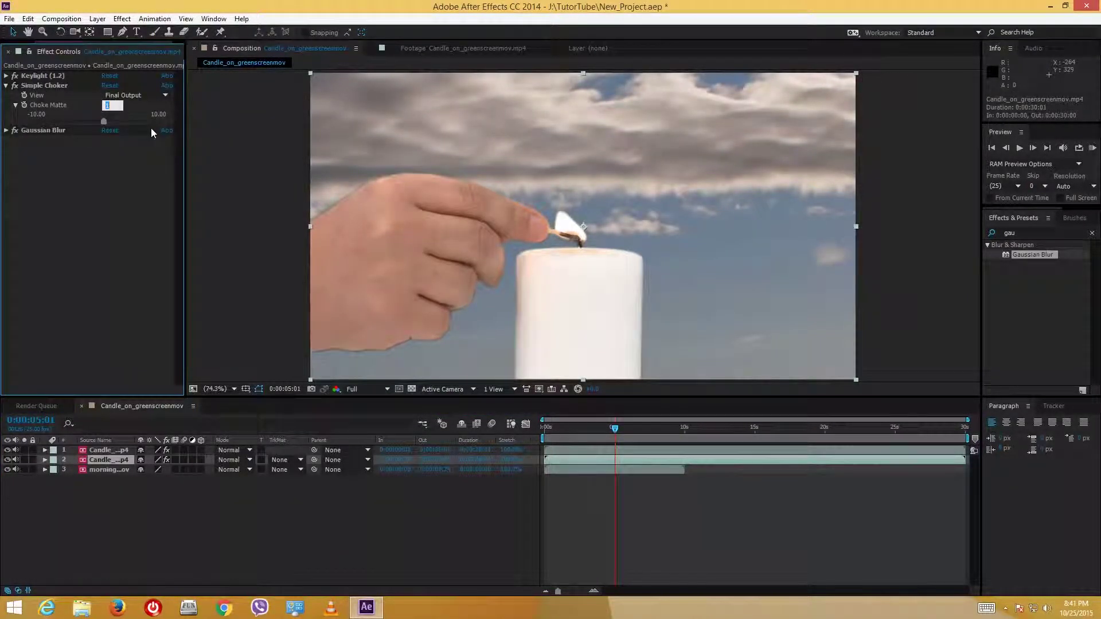
{"action": "type", "text": "5"}
{"action": "key", "text": "Return"}
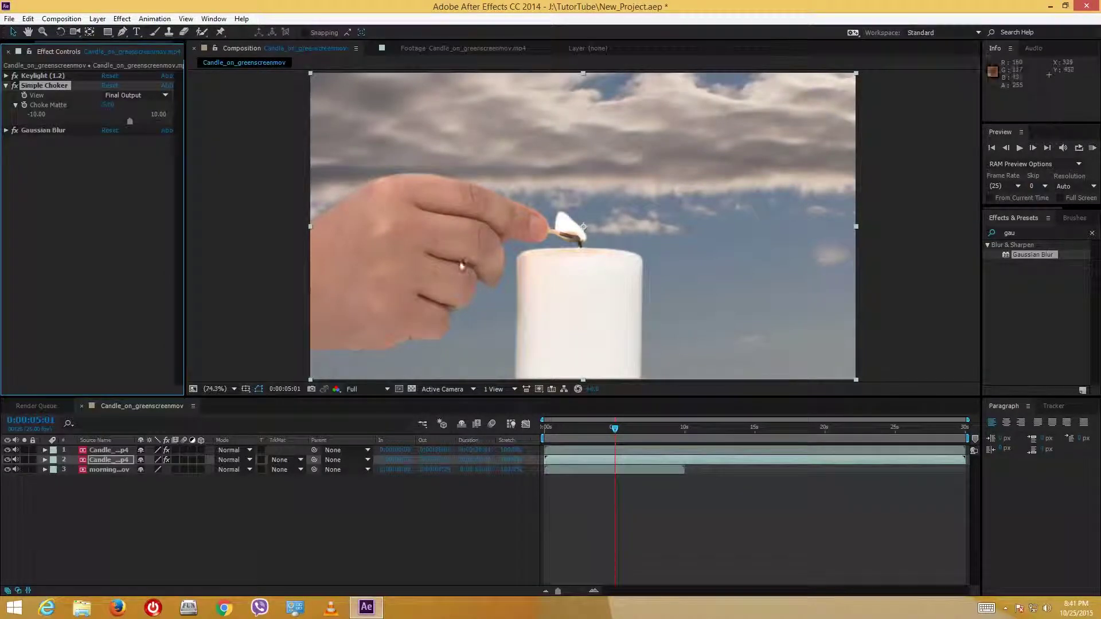
Compare lower Choke Matte values of 4 and 3 on the lower candle layer, then set it back to 5.
{"action": "left_click", "coordinate": [115, 105]}
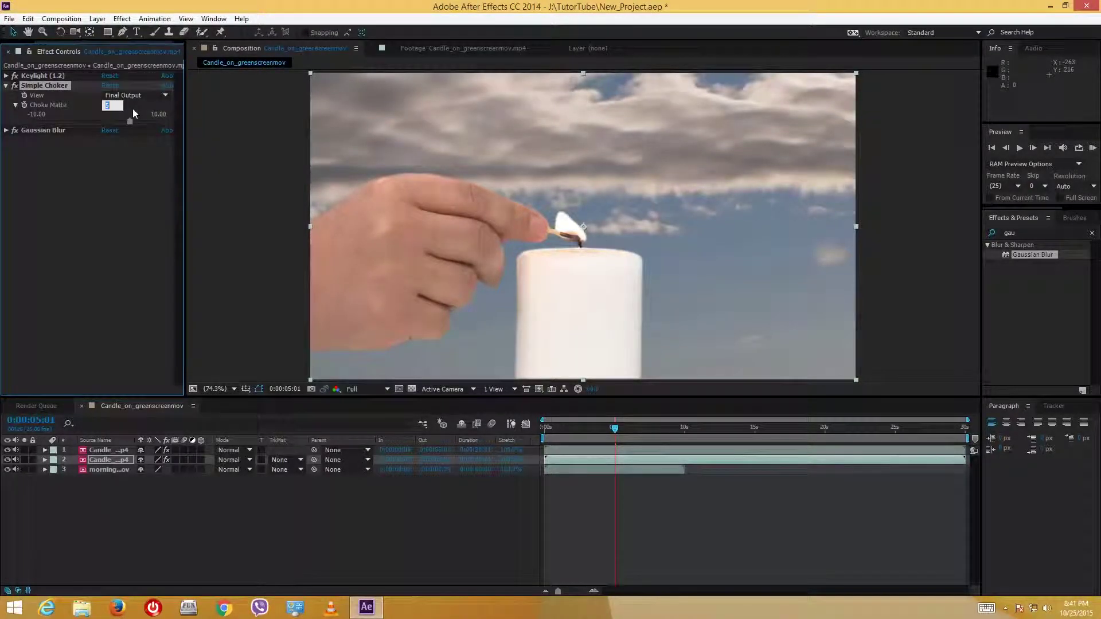
{"action": "left_click", "coordinate": [111, 104]}
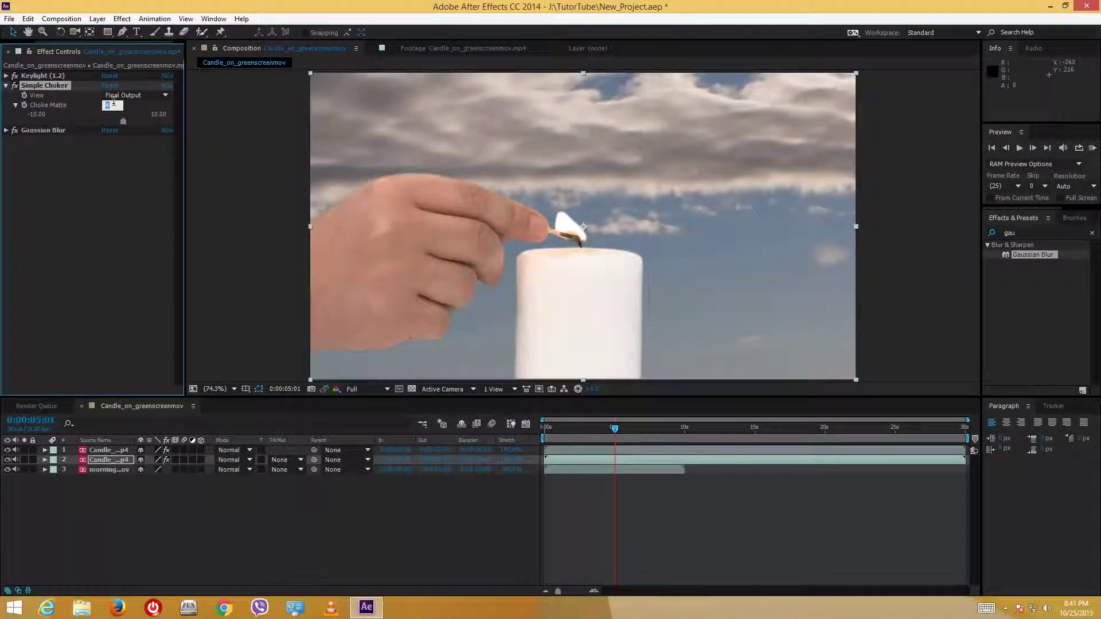
{"action": "type", "text": "3"}
{"action": "key", "text": "Return"}
{"action": "left_click", "coordinate": [114, 104]}
{"action": "type", "text": "5"}
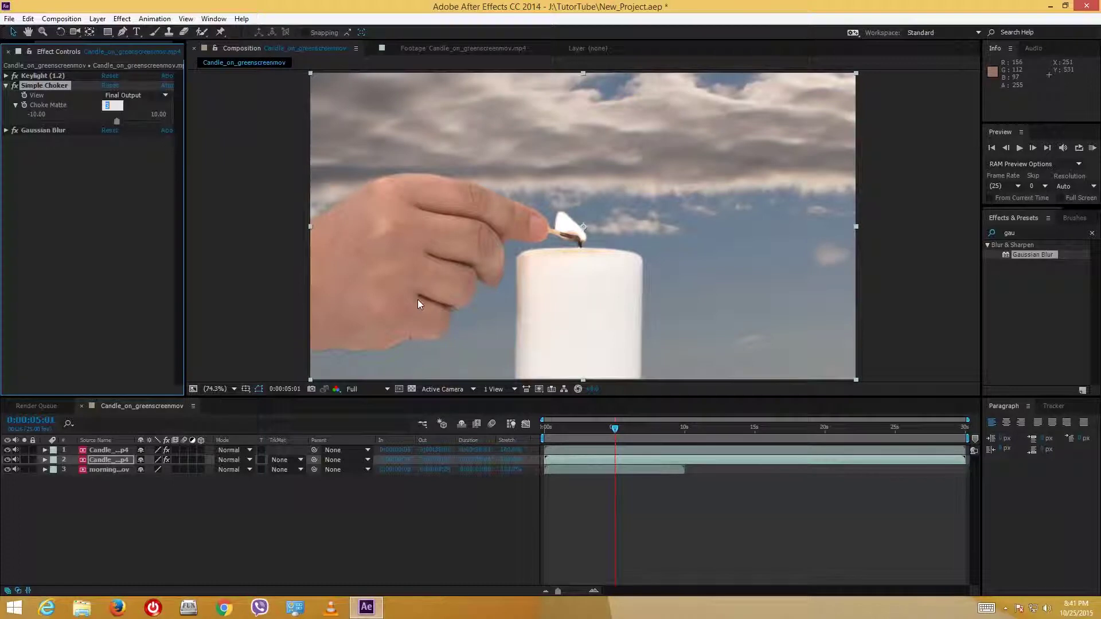
{"action": "key", "text": "Return"}
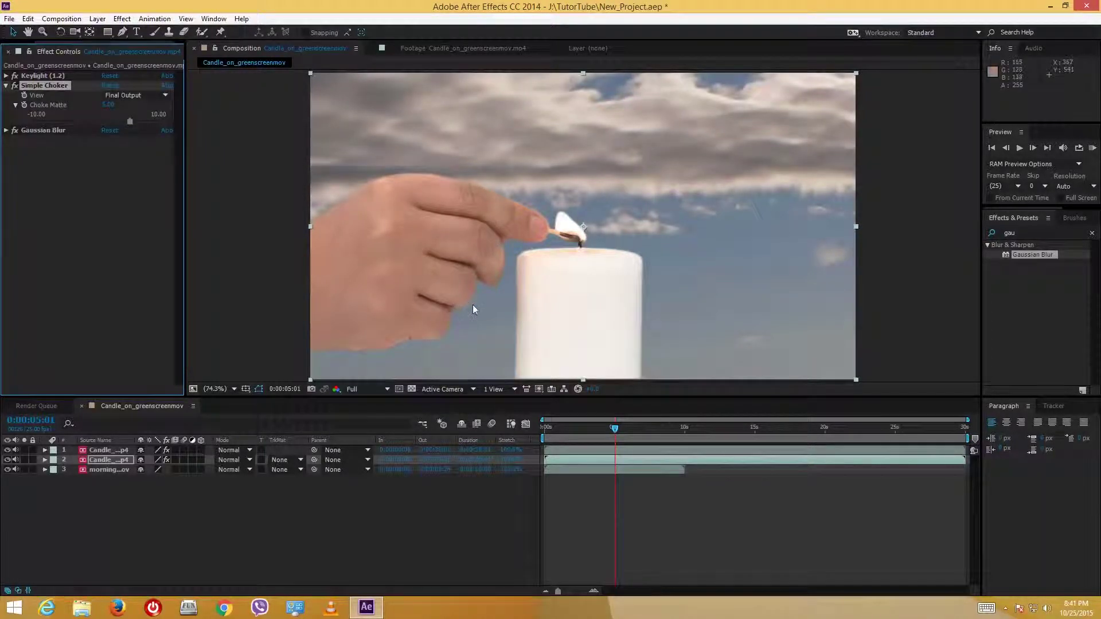
Set the lower candle layer's Choke Matte to 6 and deselect the layer.
{"action": "left_click", "coordinate": [123, 95]}
{"action": "left_click", "coordinate": [108, 108]}
{"action": "left_click", "coordinate": [109, 105]}
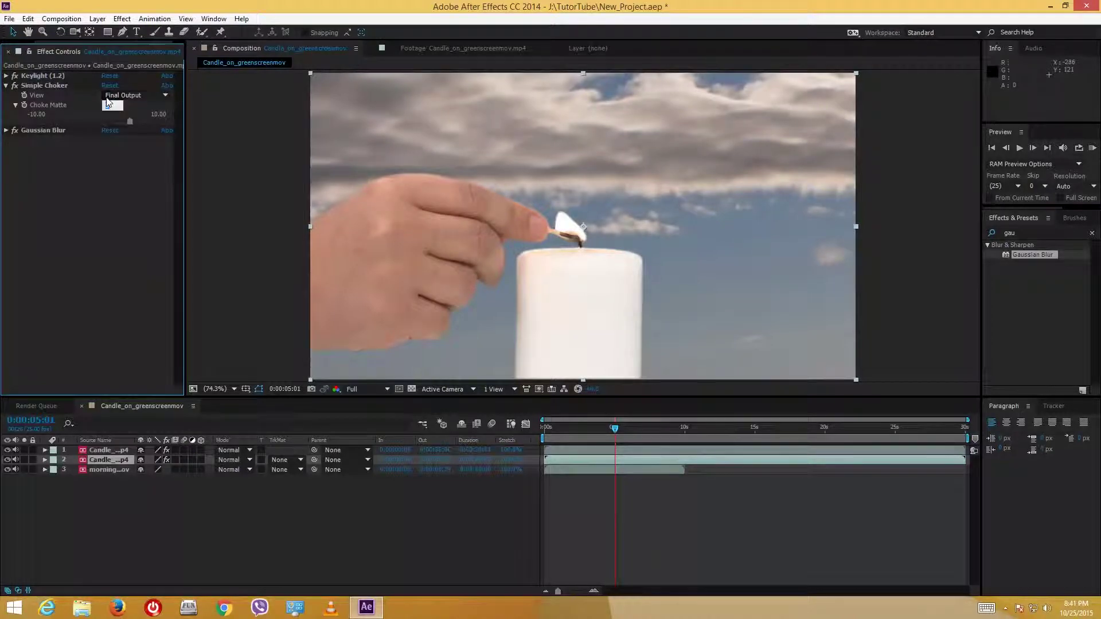
{"action": "type", "text": "6"}
{"action": "key", "text": "Return"}
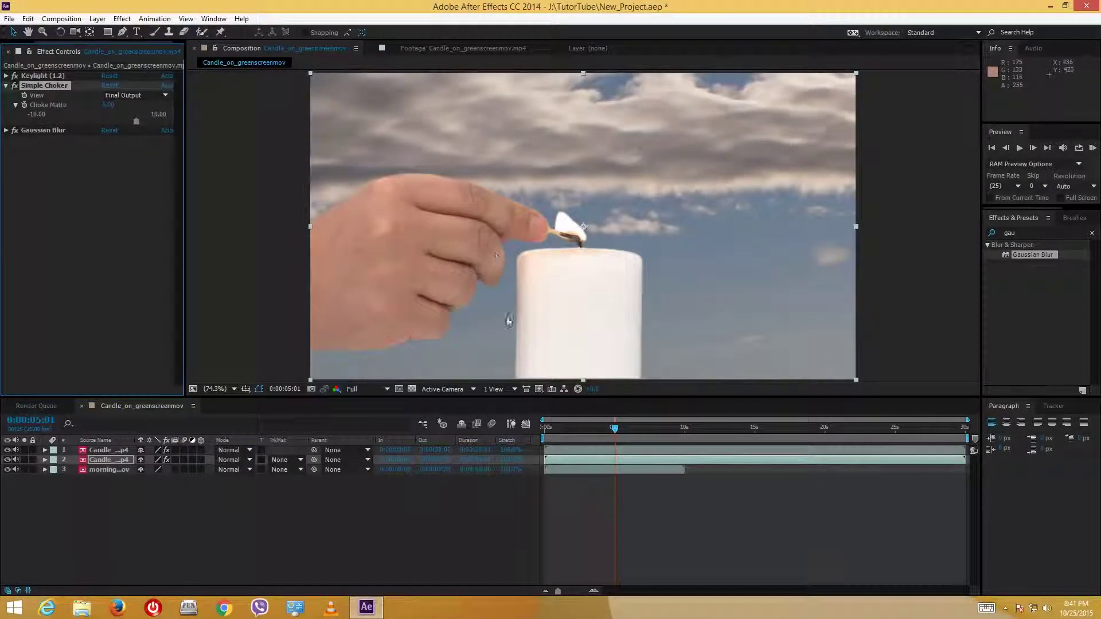
{"action": "left_click", "coordinate": [479, 572]}
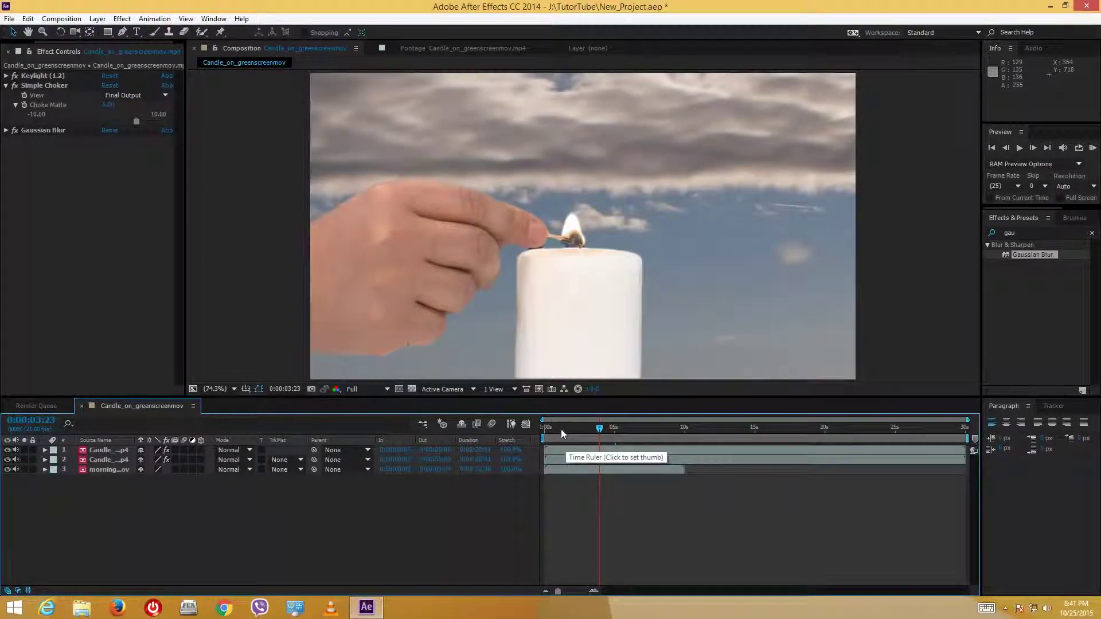
Check the composite's edges at several times between about 1 and 8 seconds.
{"action": "left_click", "coordinate": [561, 429]}
{"action": "left_click", "coordinate": [621, 429]}
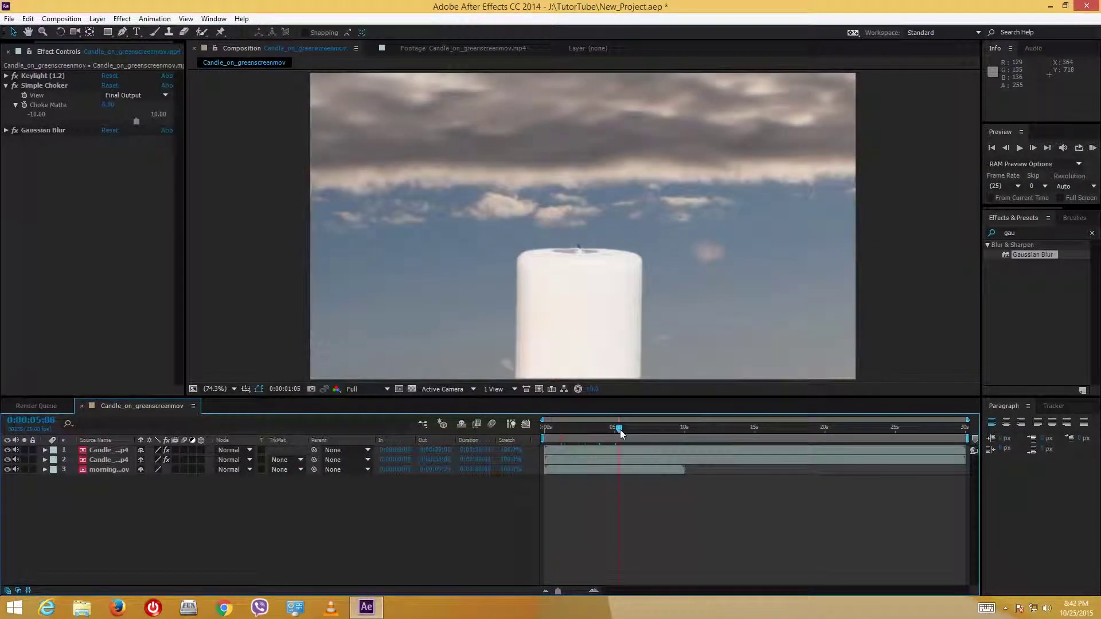
{"action": "left_click", "coordinate": [653, 429]}
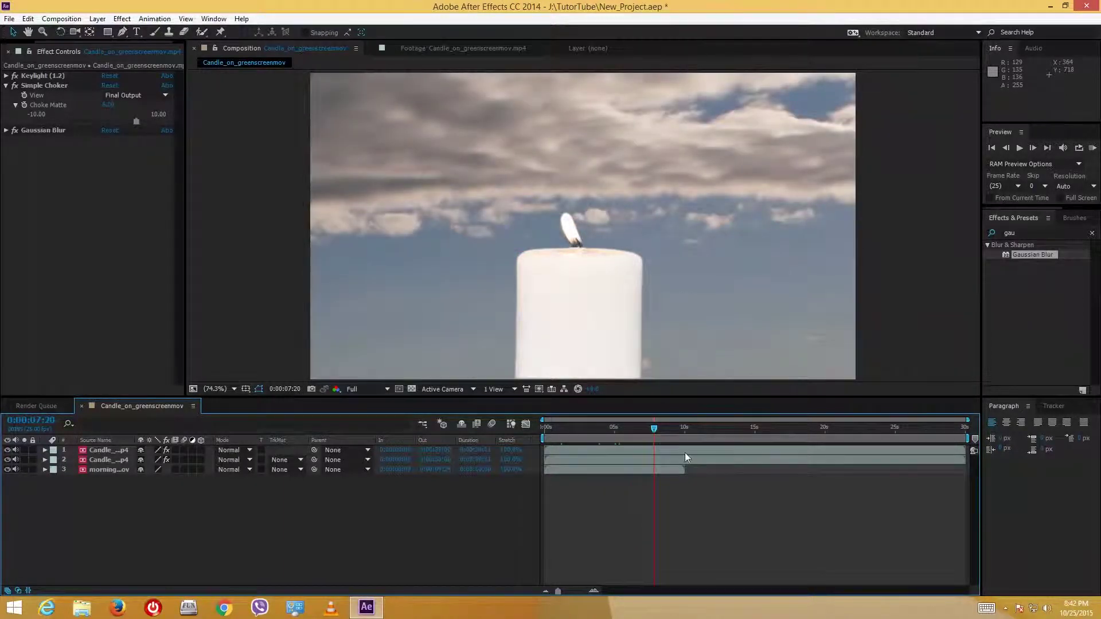
End the work area where the morning sky clip ends, at about 10 seconds, and trim the composition to it.
{"action": "left_click_drag", "start_coordinate": [967, 440], "coordinate": [680, 442]}
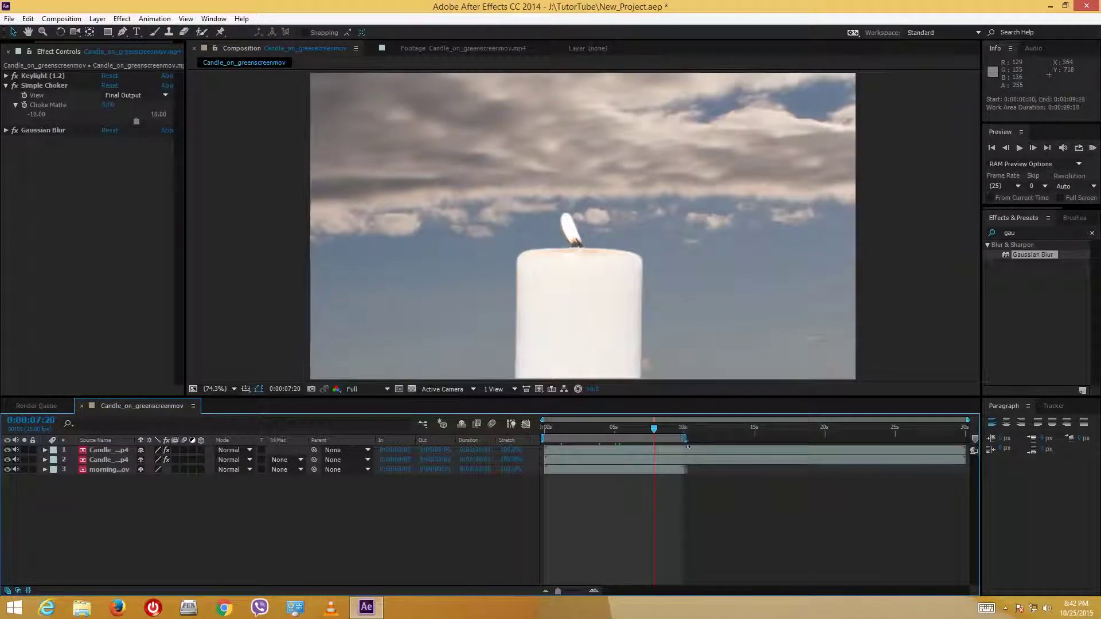
{"action": "right_click", "coordinate": [618, 442]}
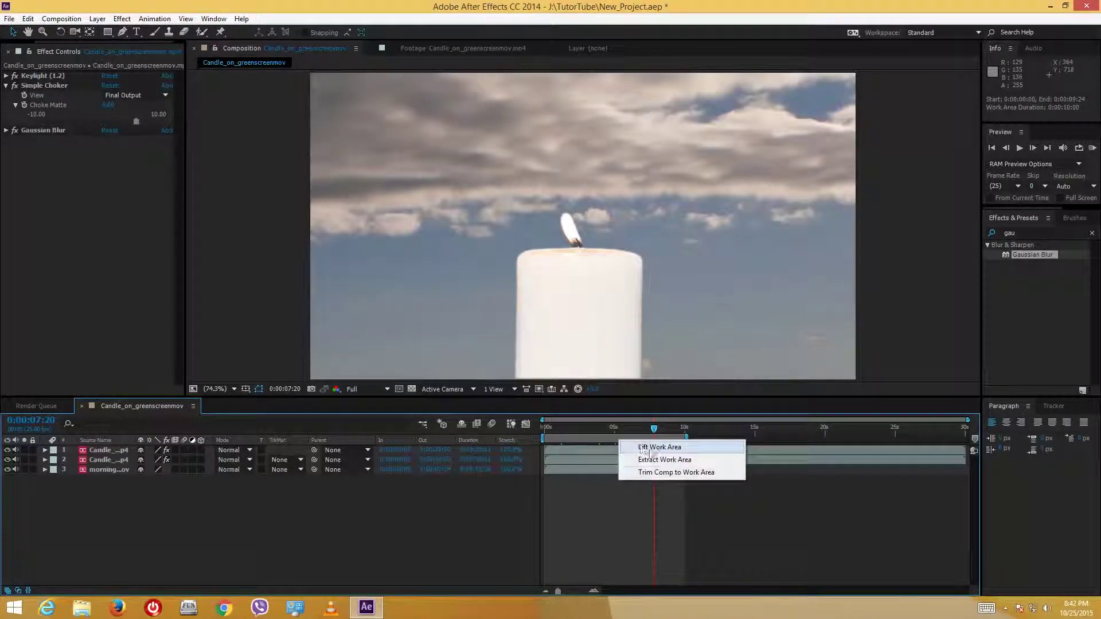
{"action": "left_click", "coordinate": [662, 473]}
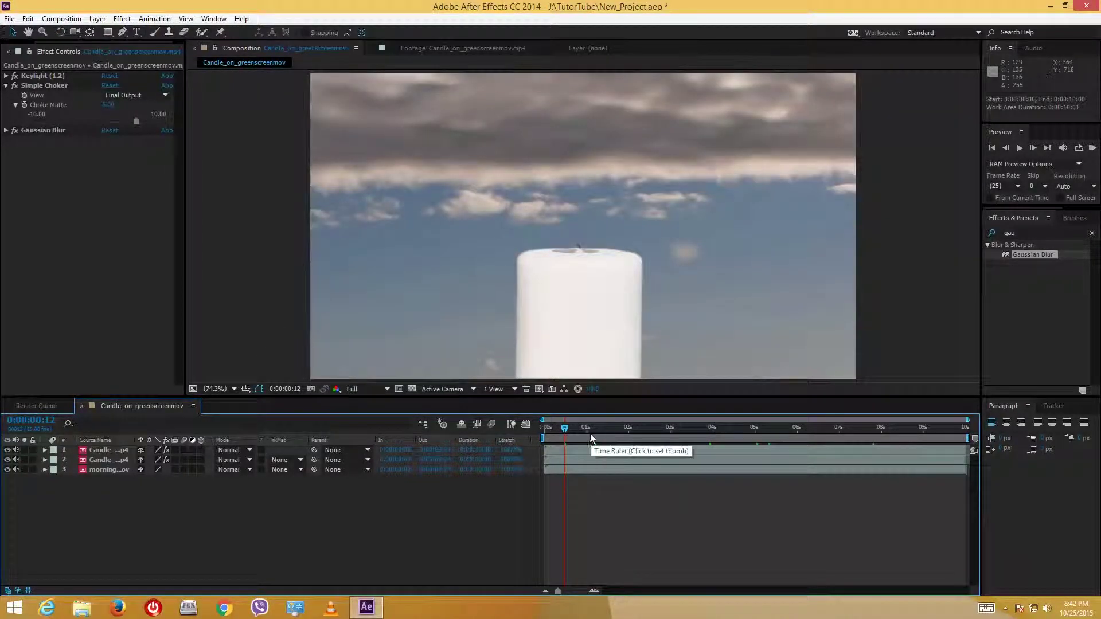
Step through the trimmed composition and play it from about 0:00:05:06 to review the hand and flame.
{"action": "left_click", "coordinate": [611, 429]}
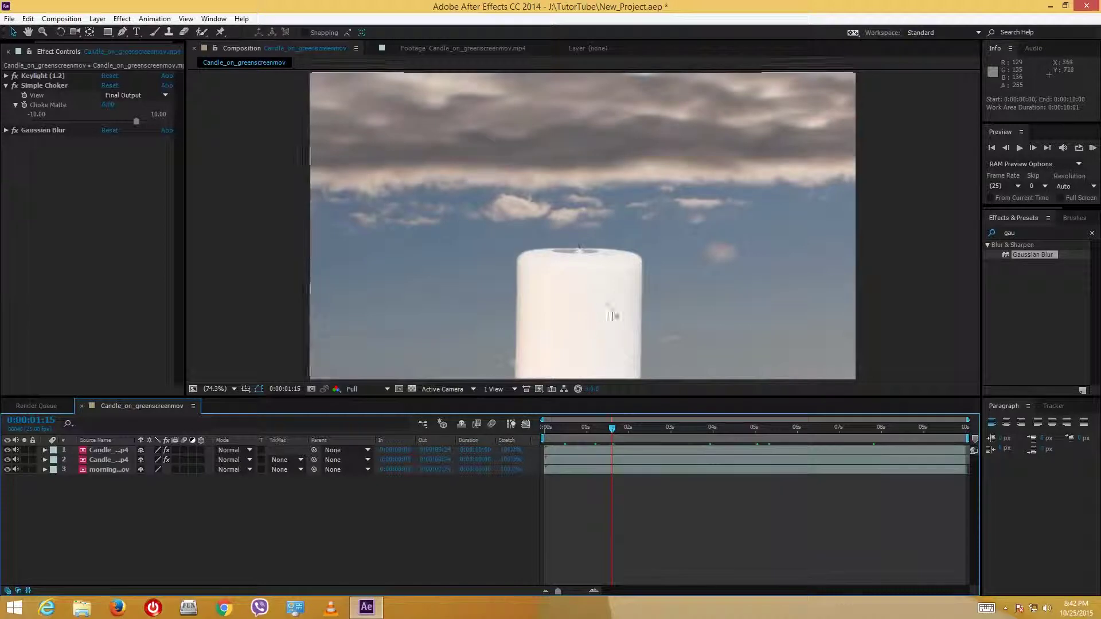
{"action": "left_click", "coordinate": [705, 429]}
{"action": "left_click", "coordinate": [765, 431]}
{"action": "key", "text": "space"}
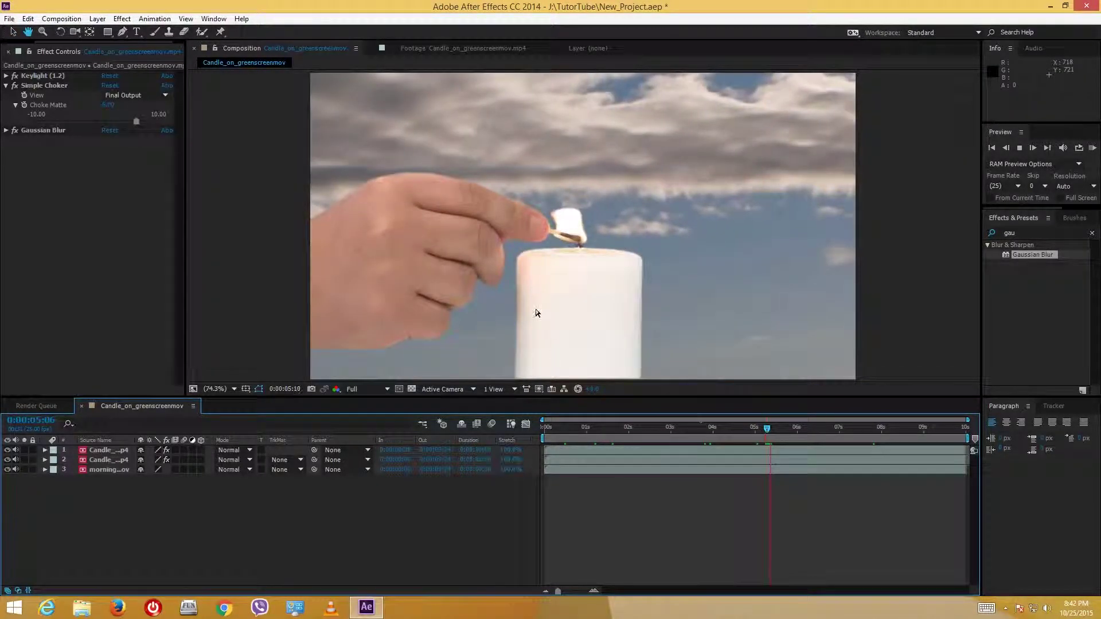
{"action": "key", "text": "space"}
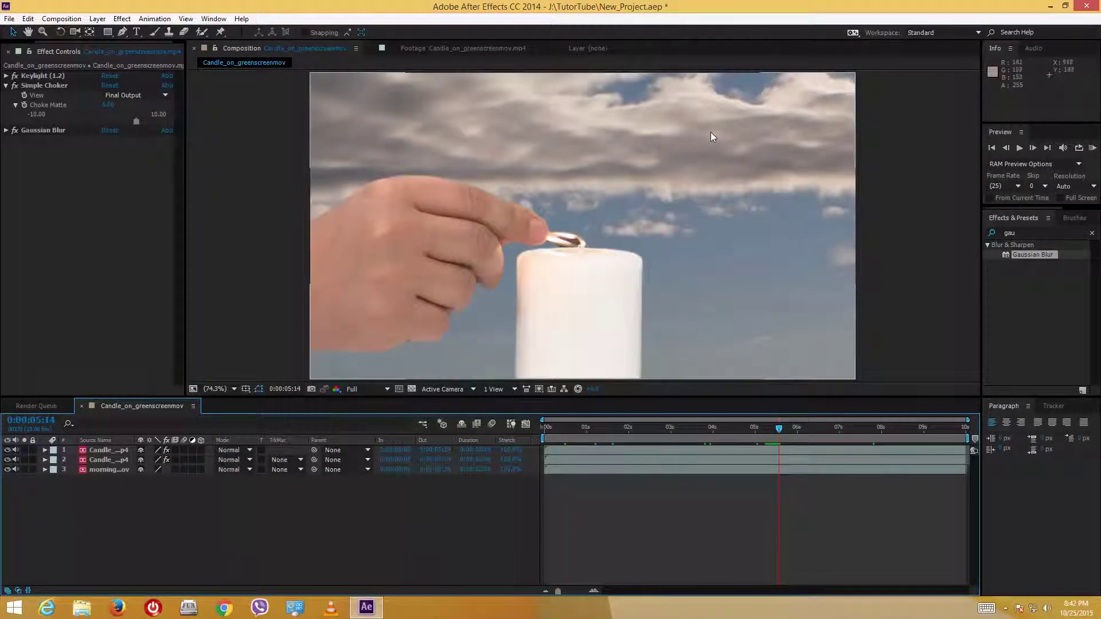
Apply Gaussian Blur to the morning sky layer and raise its Blurriness until the clouds look softly out of focus.
{"action": "left_click", "coordinate": [103, 471]}
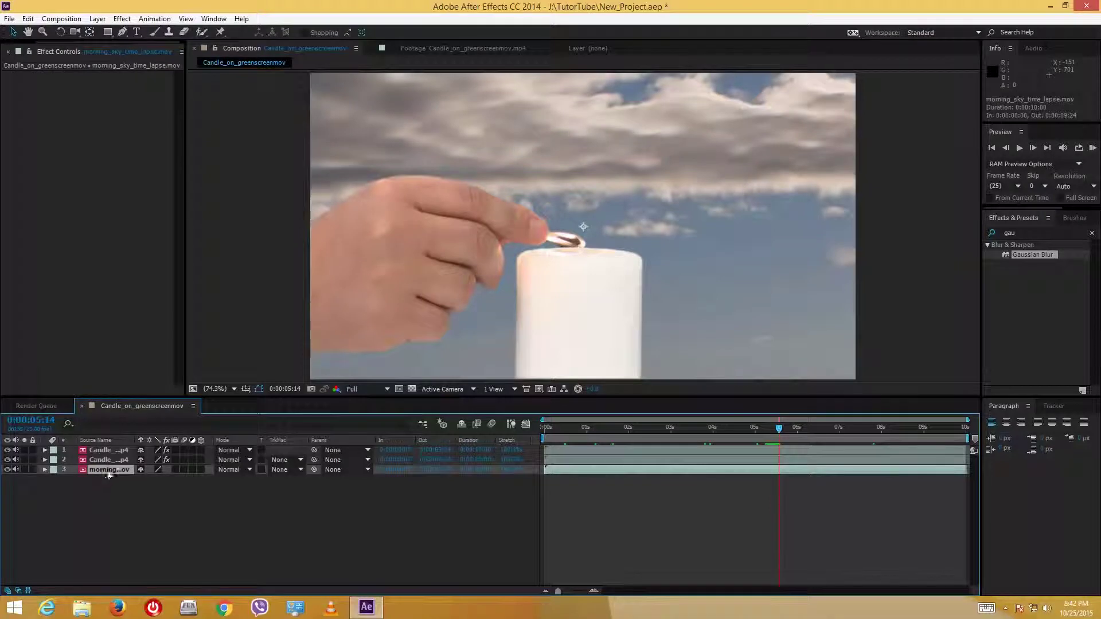
{"action": "left_click_drag", "start_coordinate": [1033, 257], "coordinate": [123, 471]}
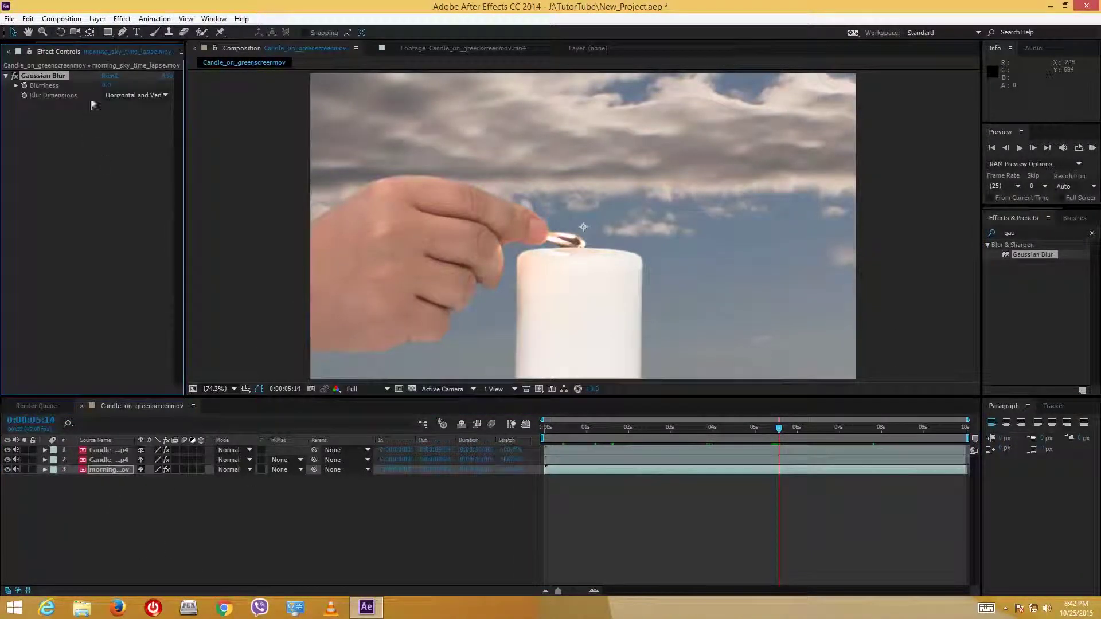
{"action": "left_click", "coordinate": [109, 85]}
{"action": "type", "text": "3.3"}
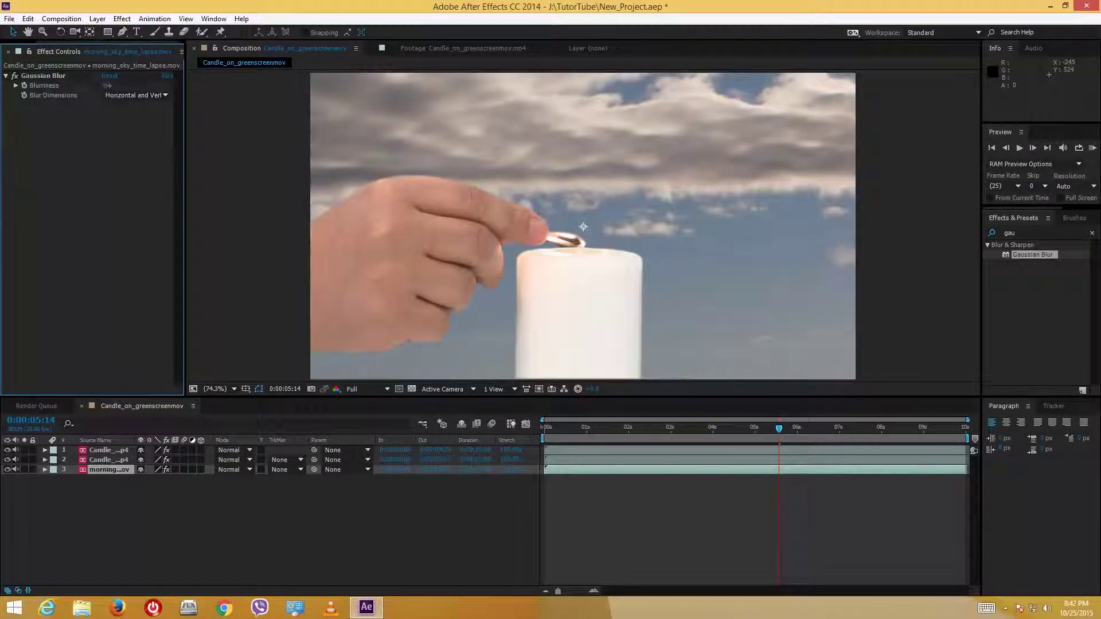
{"action": "key", "text": "Return"}
{"action": "left_click_drag", "start_coordinate": [170, 85], "coordinate": [227, 89]}
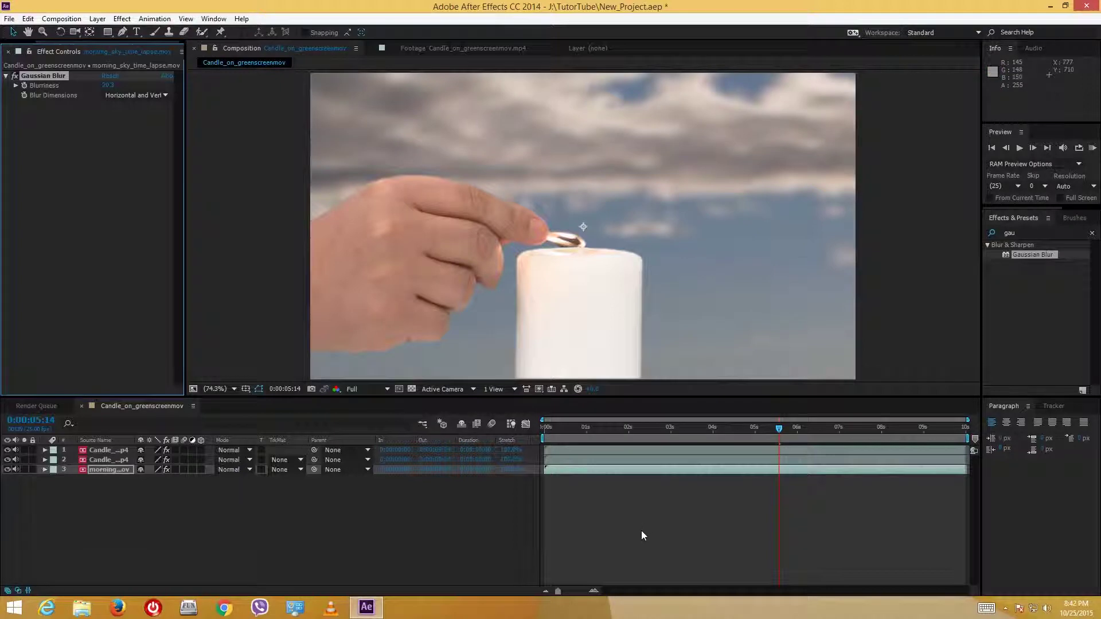
Play the composition from its start to check the blurred sky behind the candle.
{"action": "left_click", "coordinate": [646, 507]}
{"action": "left_click", "coordinate": [597, 427]}
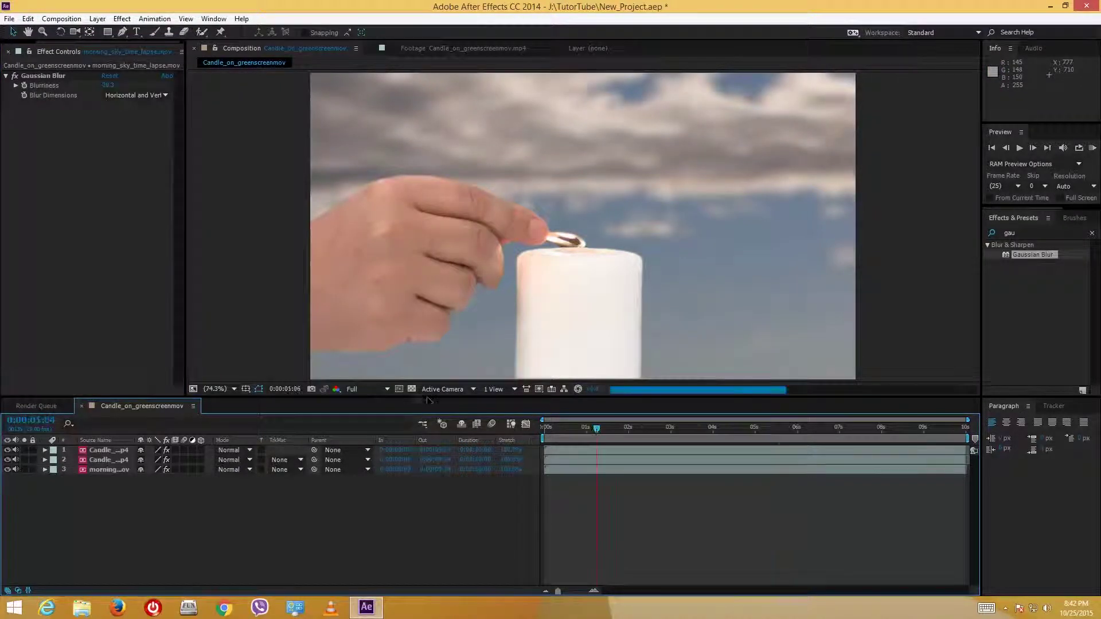
{"action": "left_click_drag", "start_coordinate": [597, 428], "coordinate": [539, 437]}
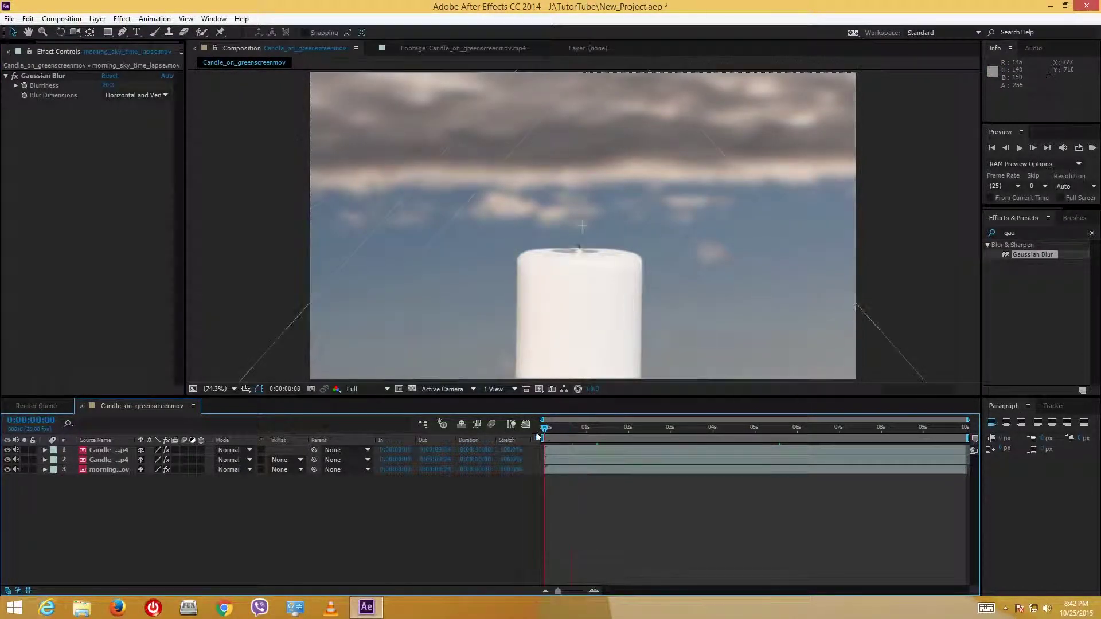
{"action": "key", "text": "space"}
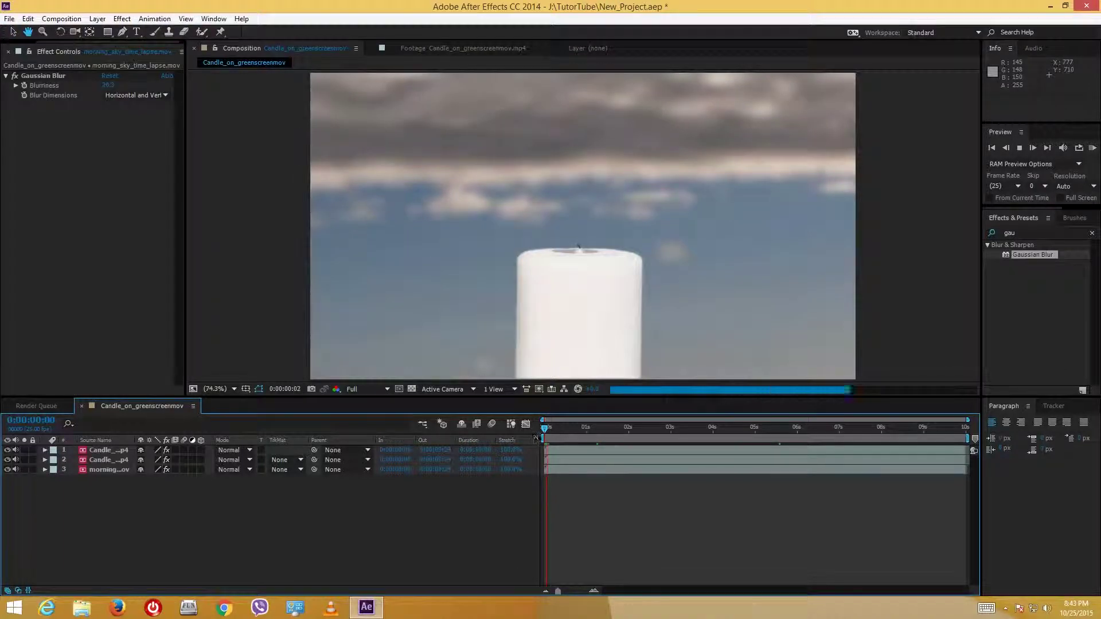
{"action": "left_click", "coordinate": [546, 433]}
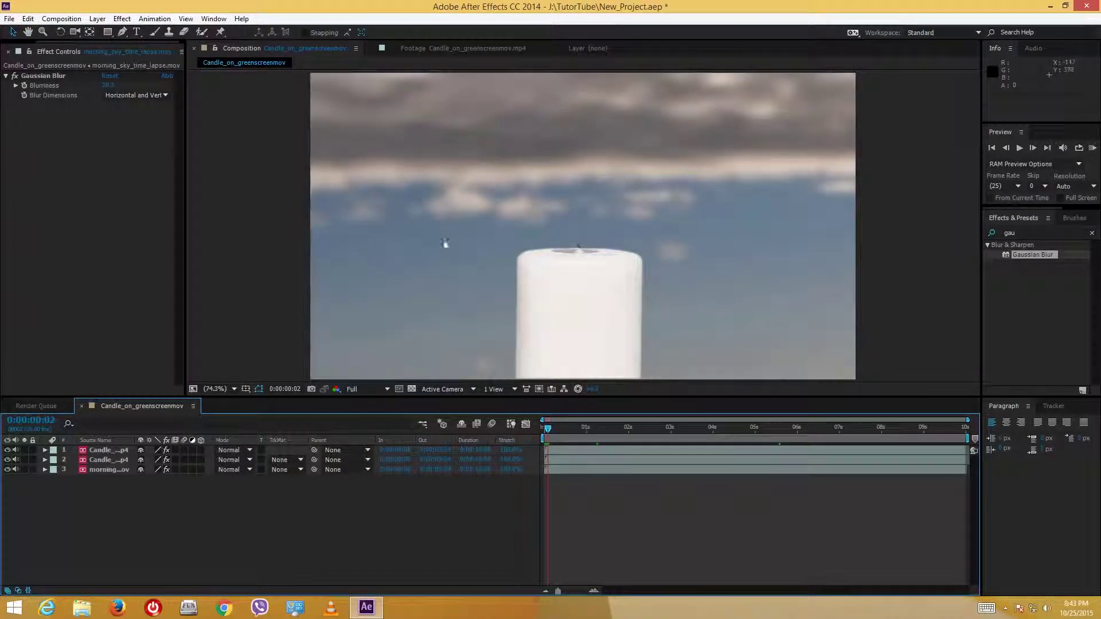
Apply Brightness & Contrast to the morning sky layer and raise its Brightness to lighten the background.
{"action": "left_click", "coordinate": [1038, 233]}
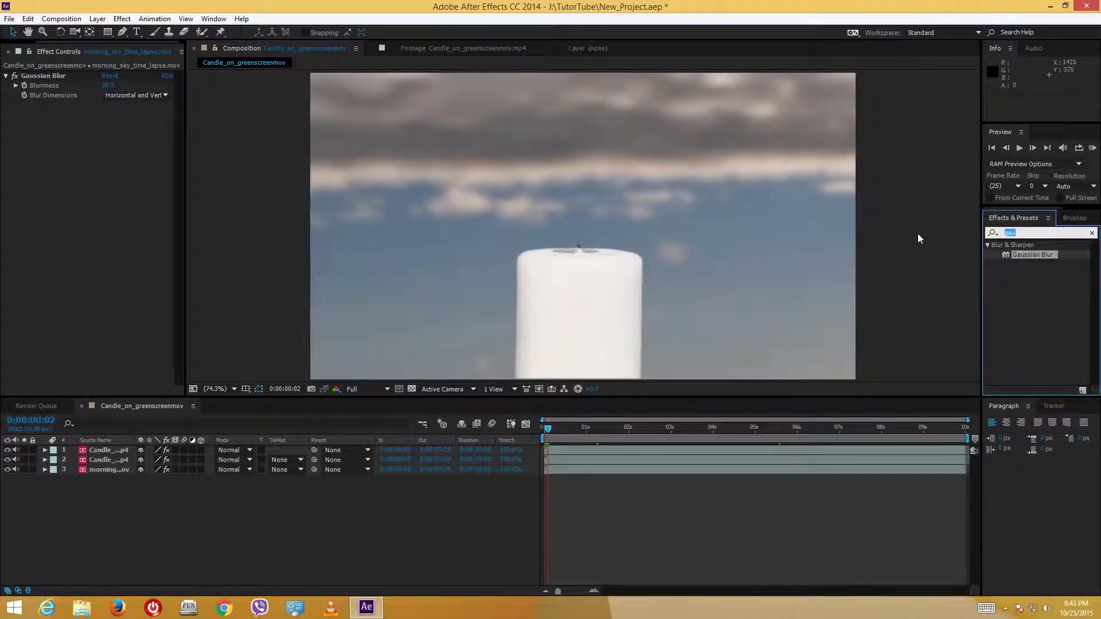
{"action": "type", "text": "bright"}
{"action": "left_click_drag", "start_coordinate": [1041, 298], "coordinate": [104, 471]}
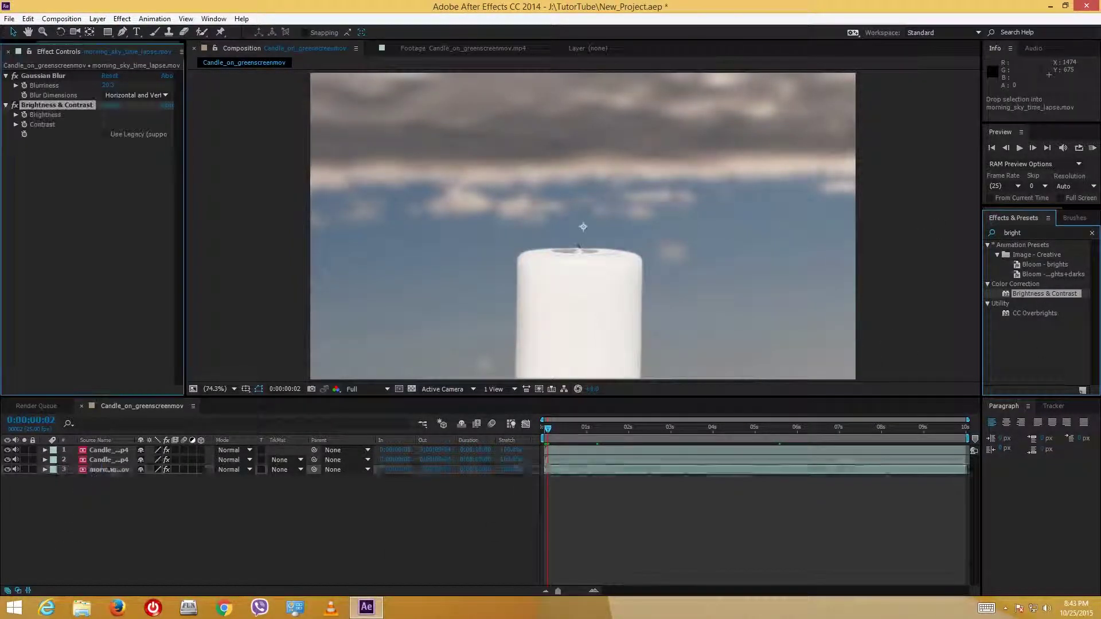
{"action": "left_click", "coordinate": [106, 116]}
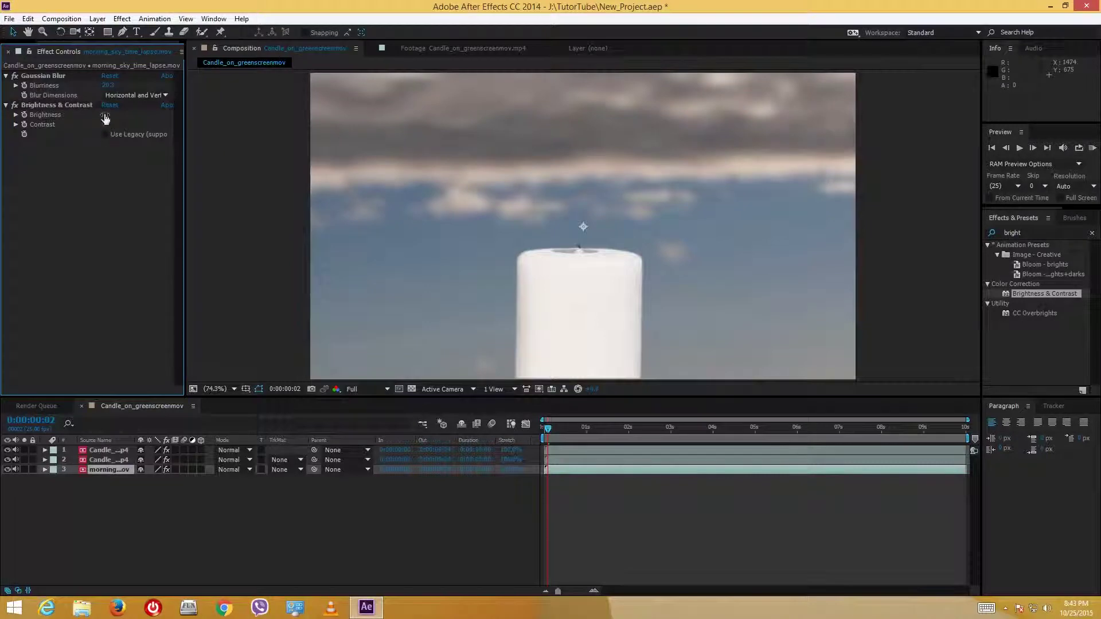
{"action": "left_click_drag", "start_coordinate": [105, 117], "coordinate": [124, 114]}
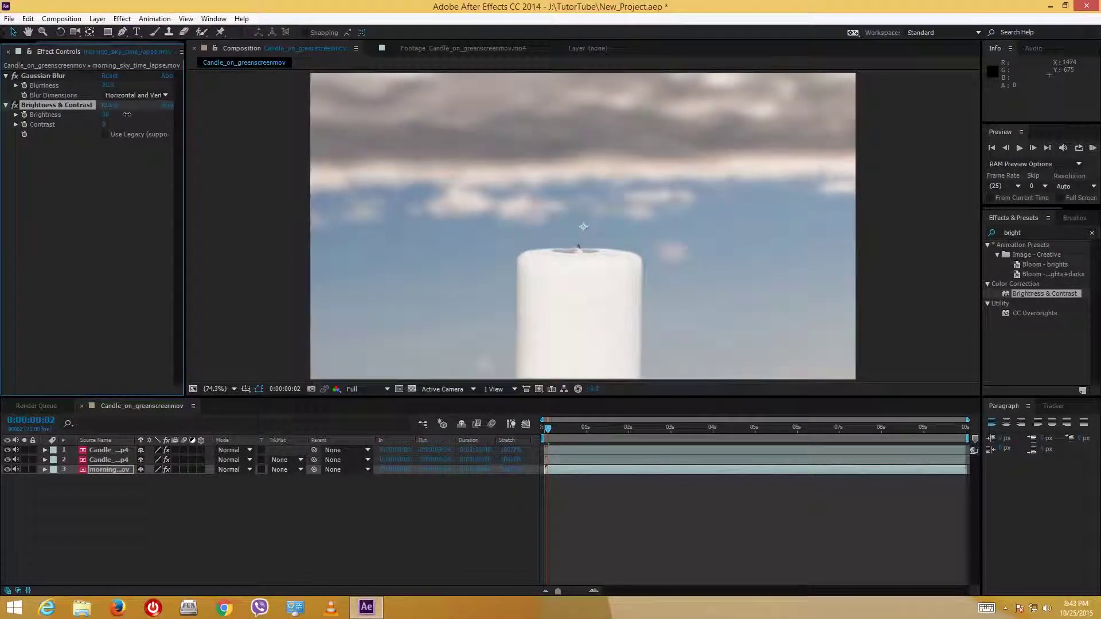
Preview the brightened sky and fine-tune its Brightness slightly.
{"action": "left_click", "coordinate": [487, 423]}
{"action": "key", "text": "KP_0"}
{"action": "left_click", "coordinate": [109, 118]}
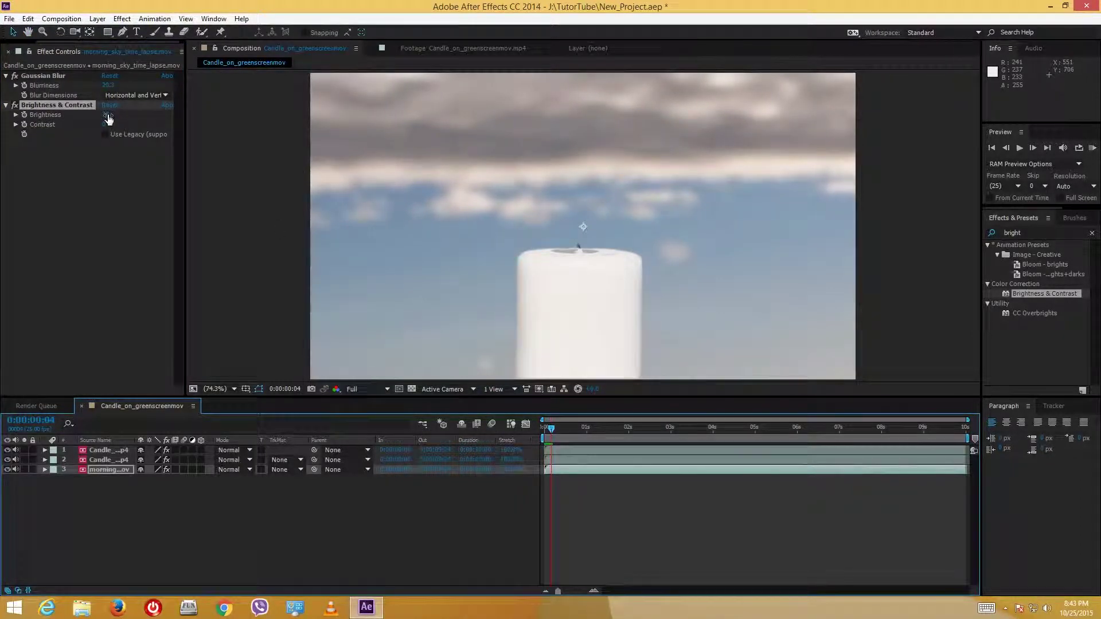
{"action": "left_click_drag", "start_coordinate": [107, 114], "coordinate": [114, 120]}
{"action": "key", "text": "KP_0"}
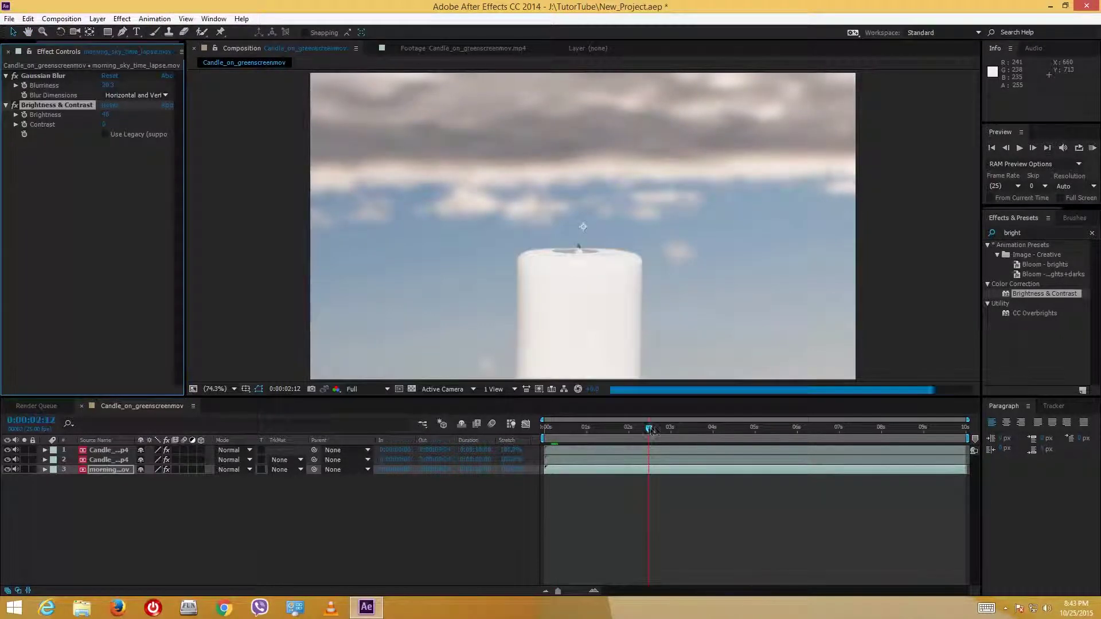
Inspect the composite with the brightened sky at several times between about 3 and 8 seconds, ending at 0:00:03:00.
{"action": "left_click", "coordinate": [809, 433]}
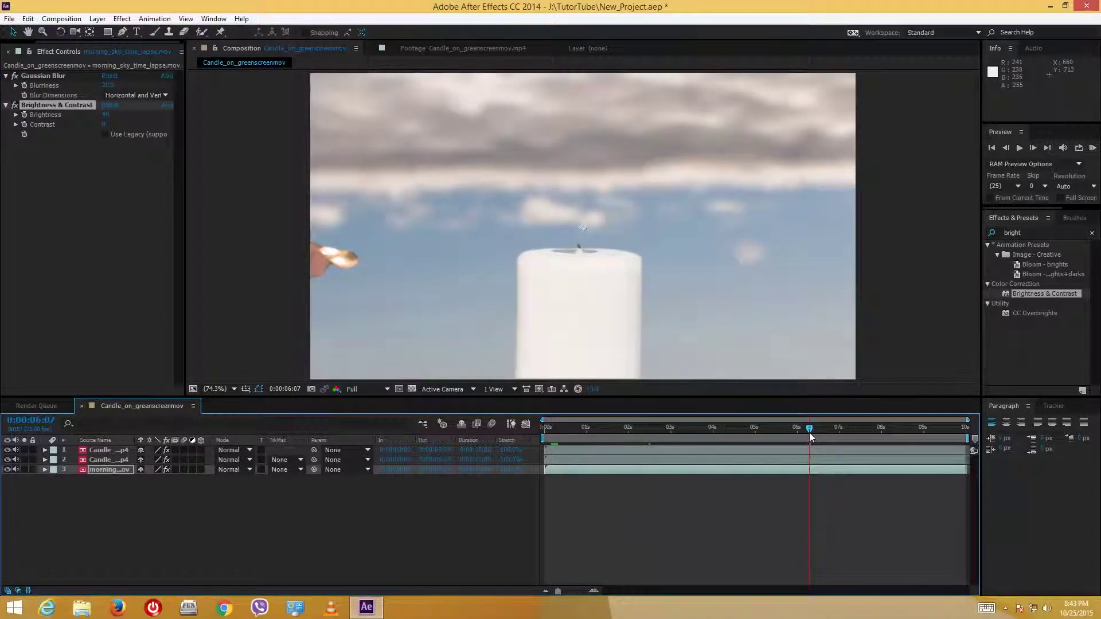
{"action": "left_click", "coordinate": [865, 431]}
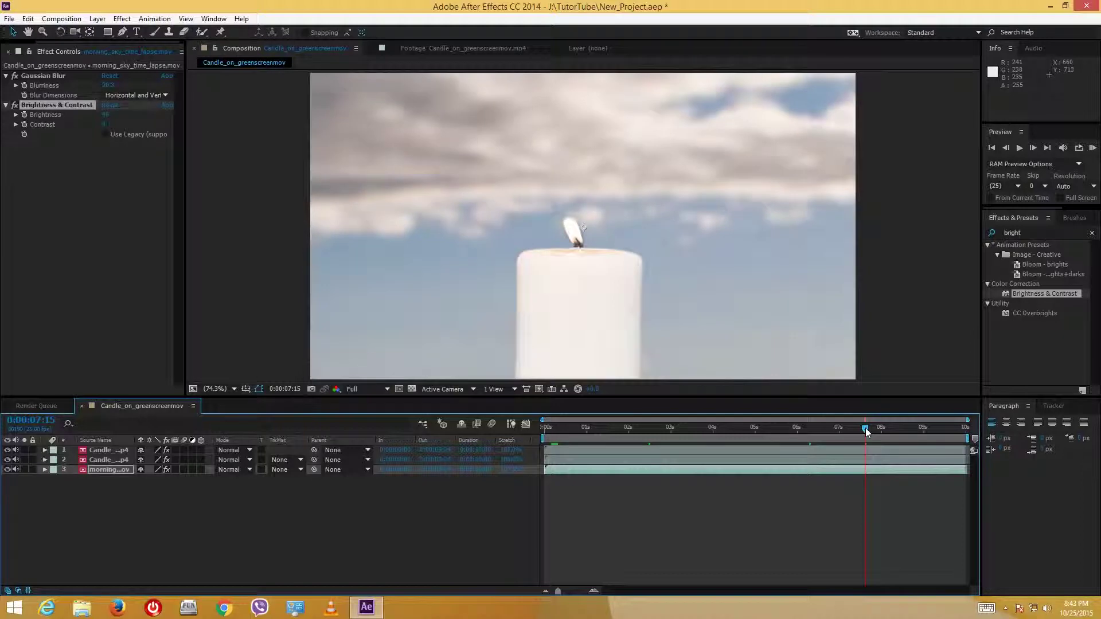
{"action": "left_click", "coordinate": [887, 431]}
{"action": "left_click", "coordinate": [711, 440]}
{"action": "left_click", "coordinate": [671, 436]}
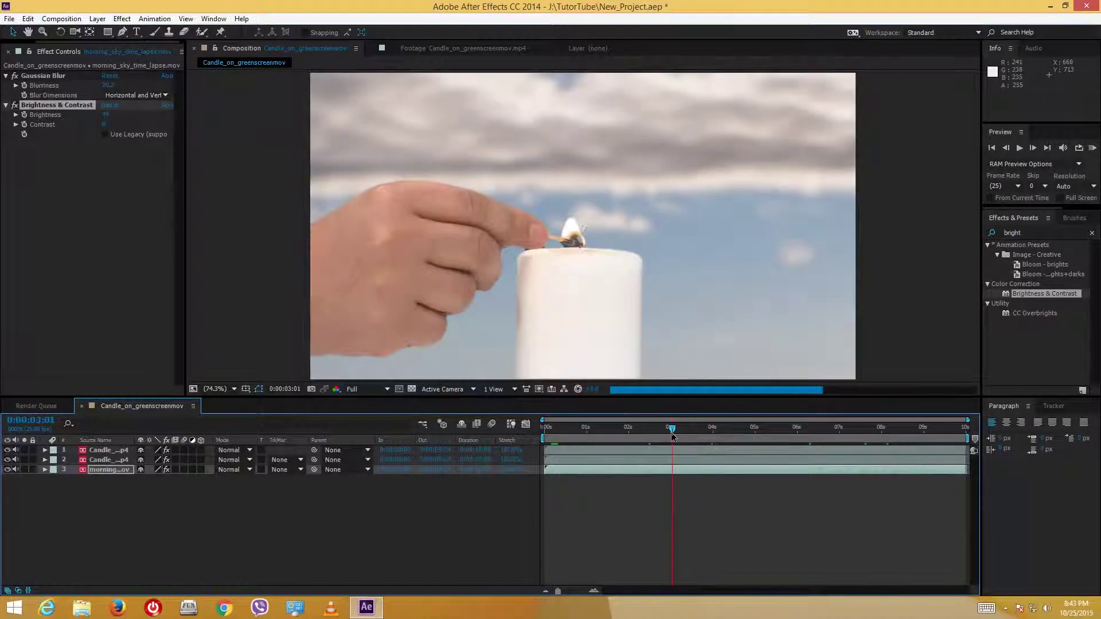
{"action": "key", "text": "Page_Up"}
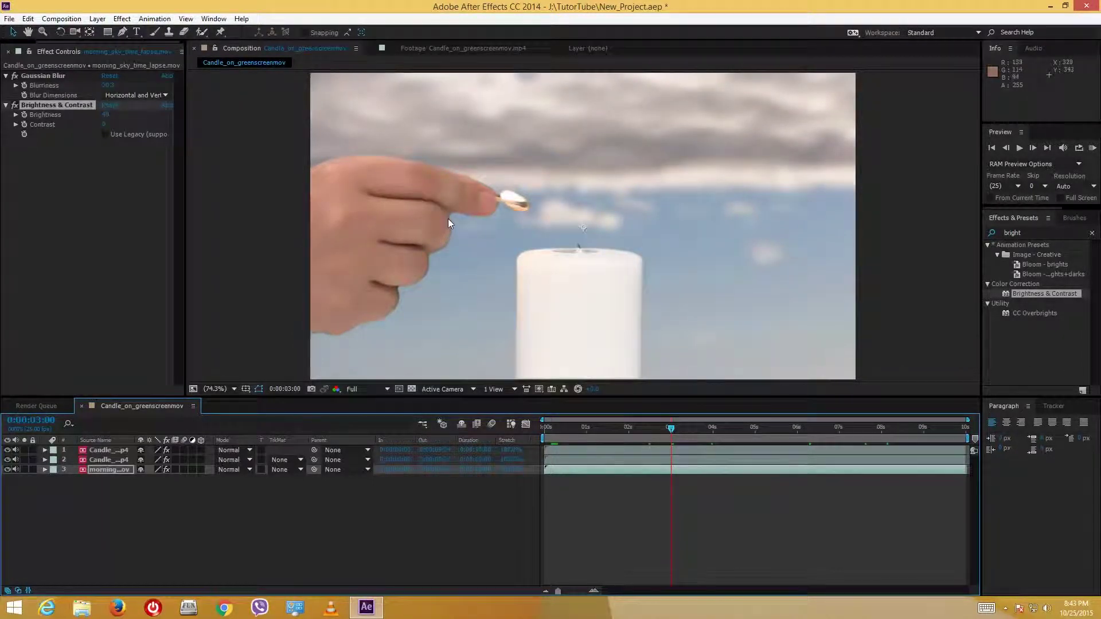
Select the top candle layer and hide the lower candle layer to isolate the top layer's edges.
{"action": "left_click", "coordinate": [122, 457]}
{"action": "left_click", "coordinate": [111, 453], "text": "shift"}
{"action": "left_click", "coordinate": [109, 450]}
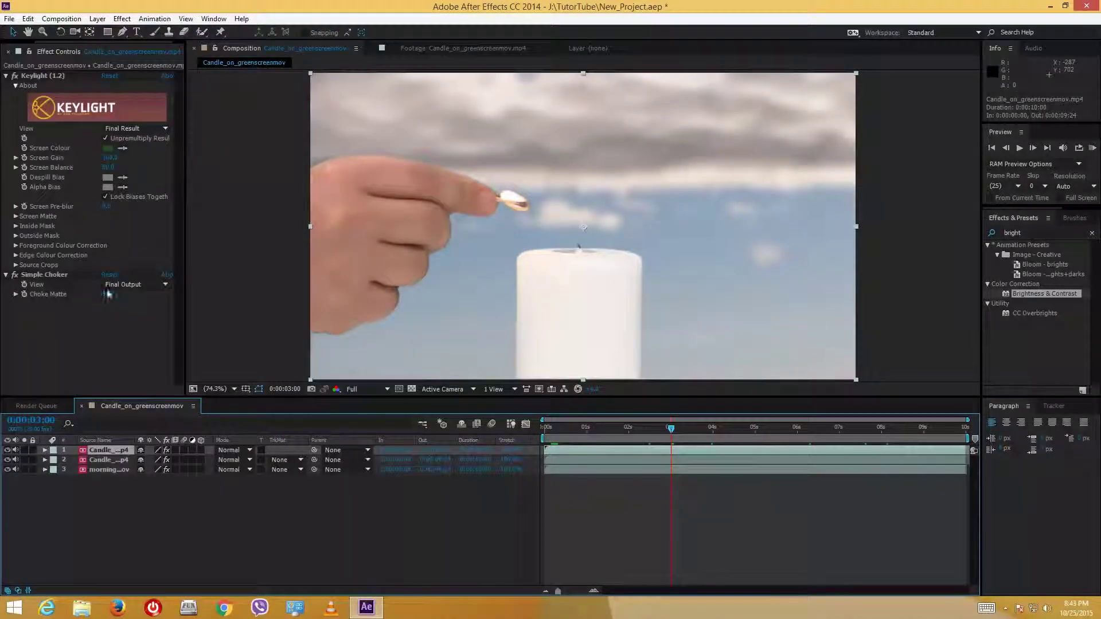
{"action": "left_click", "coordinate": [109, 294]}
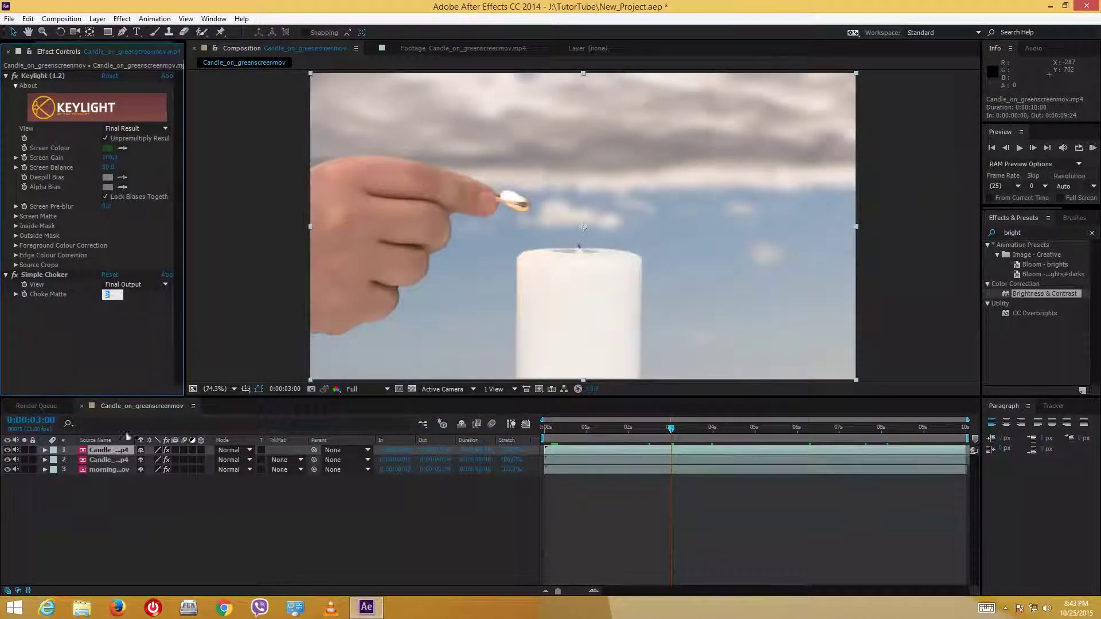
{"action": "left_click", "coordinate": [81, 453]}
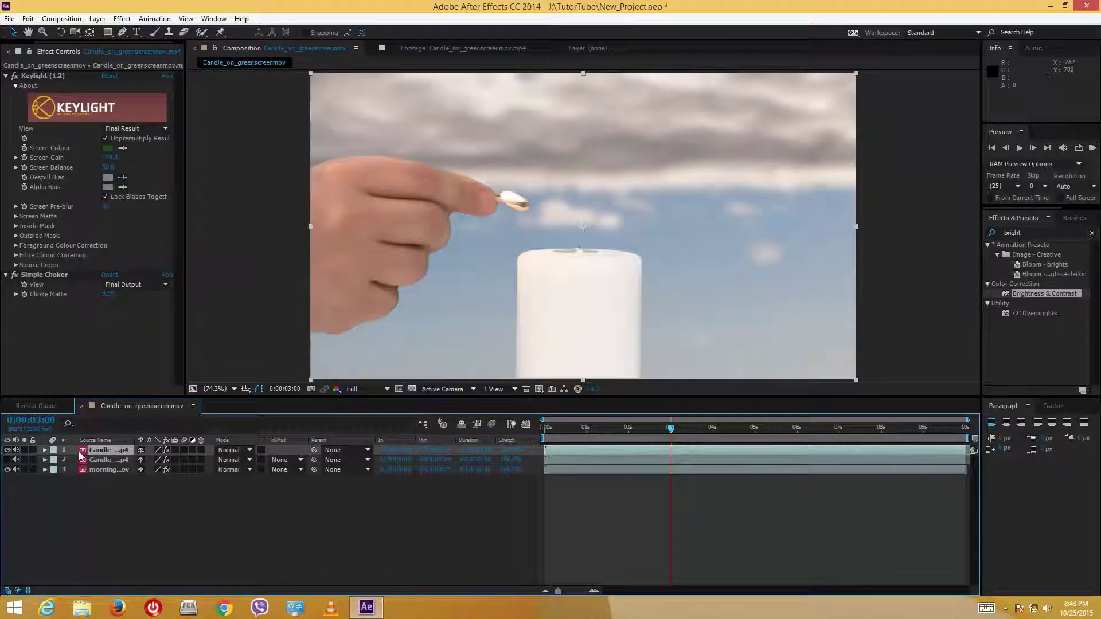
Try a Choke Matte of 11 in the top candle layer's Simple Choker.
{"action": "left_click", "coordinate": [109, 295]}
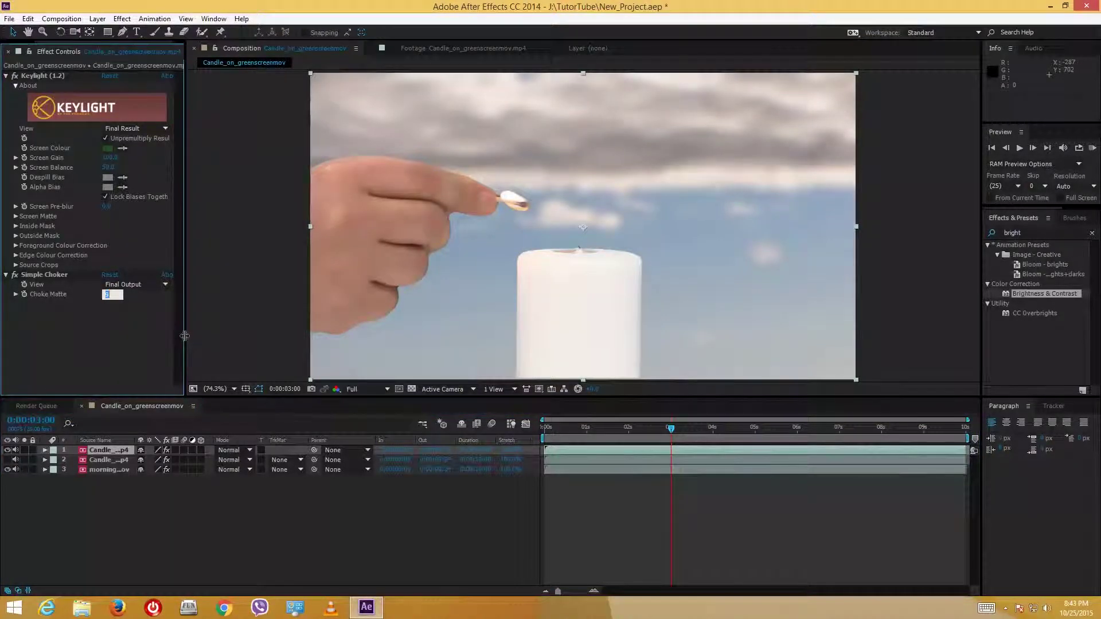
{"action": "type", "text": "11"}
{"action": "key", "text": "Return"}
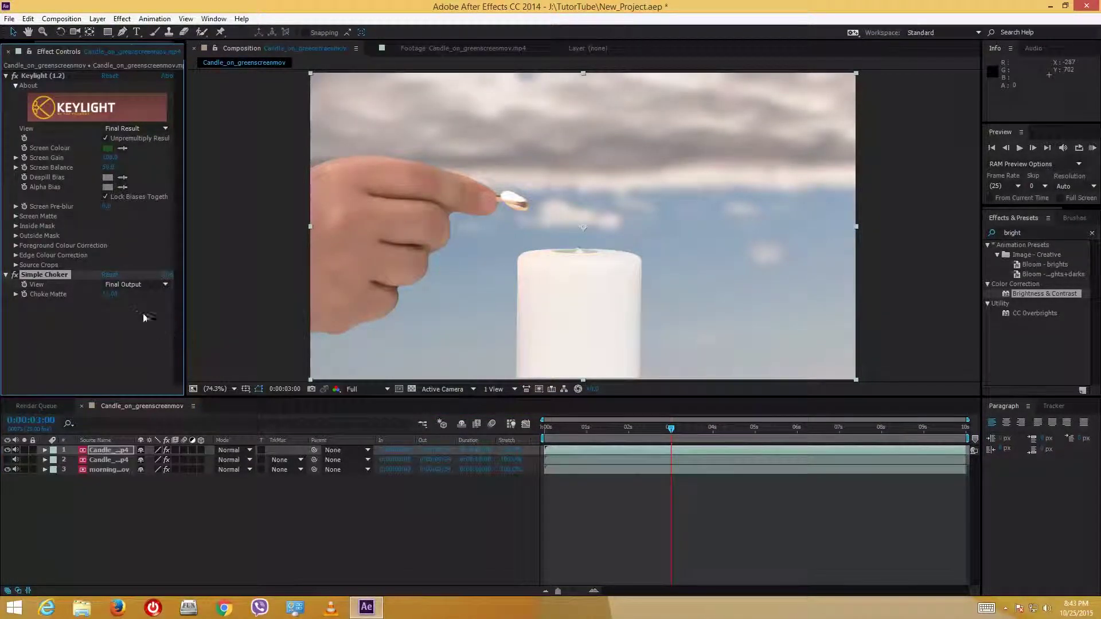
Set the top candle layer's Choke Matte to 12 and show the lower candle layer again.
{"action": "left_click", "coordinate": [110, 294]}
{"action": "type", "text": "12"}
{"action": "key", "text": "Return"}
{"action": "left_click", "coordinate": [87, 315]}
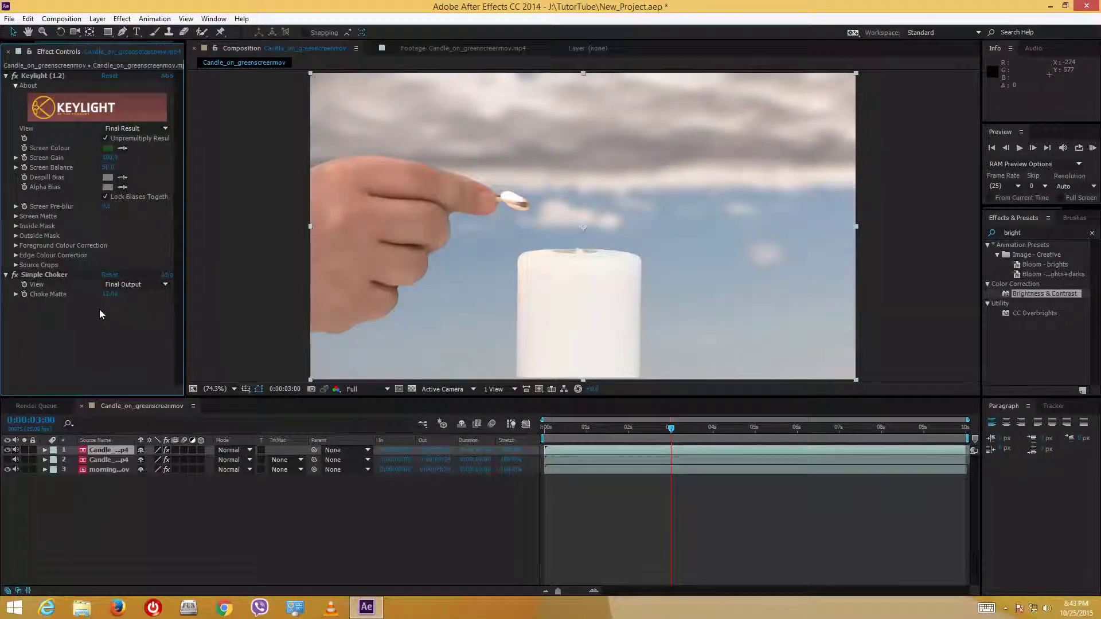
{"action": "mouse_move", "coordinate": [111, 294]}
{"action": "left_mouse_down"}
{"action": "mouse_move", "coordinate": [143, 293]}
{"action": "mouse_move", "coordinate": [118, 293]}
{"action": "left_mouse_up"}
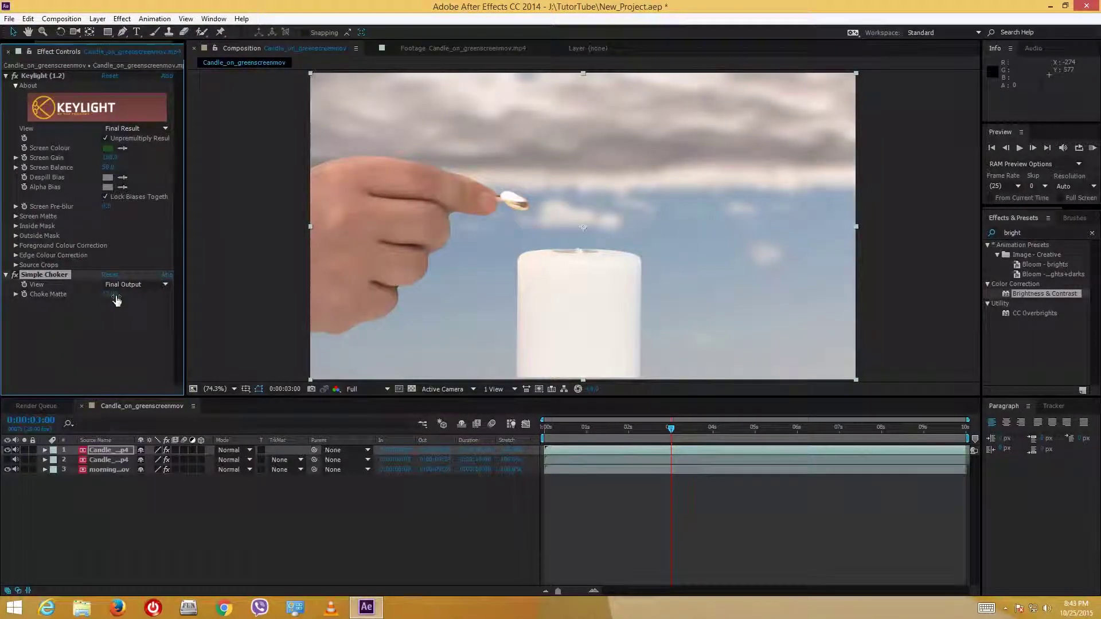
{"action": "left_click", "coordinate": [5, 459]}
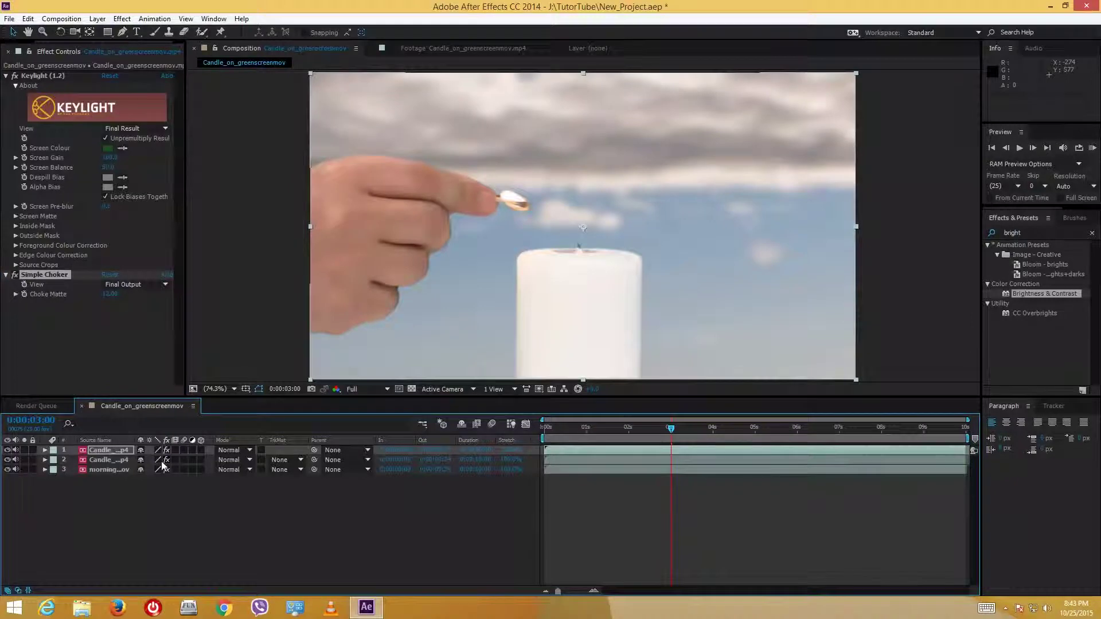
Set the lower candle layer's Choke Matte to 10.
{"action": "left_click", "coordinate": [109, 459]}
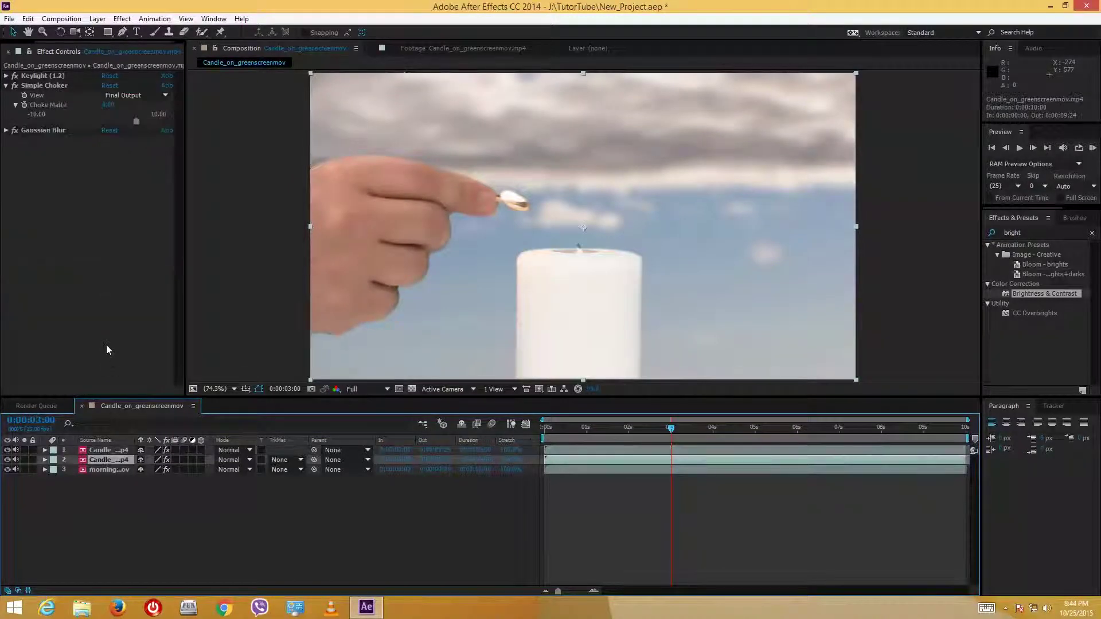
{"action": "left_click", "coordinate": [108, 105]}
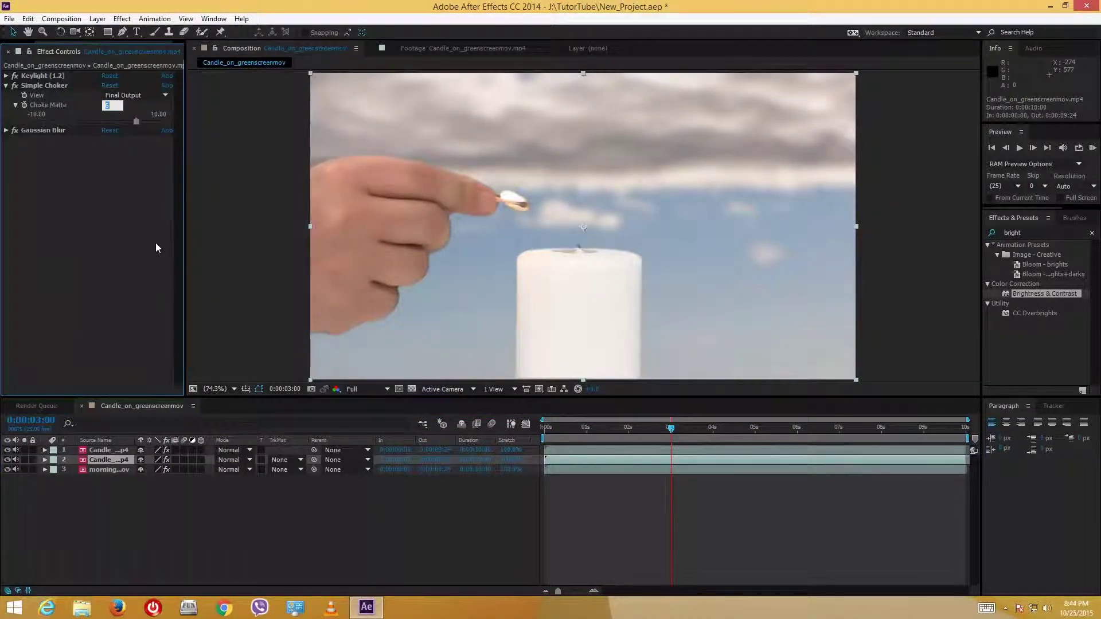
{"action": "type", "text": "10"}
{"action": "key", "text": "Return"}
Check the choked edges around 5 seconds, and preview the composition from its start.
{"action": "left_click_drag", "start_coordinate": [671, 427], "coordinate": [748, 432]}
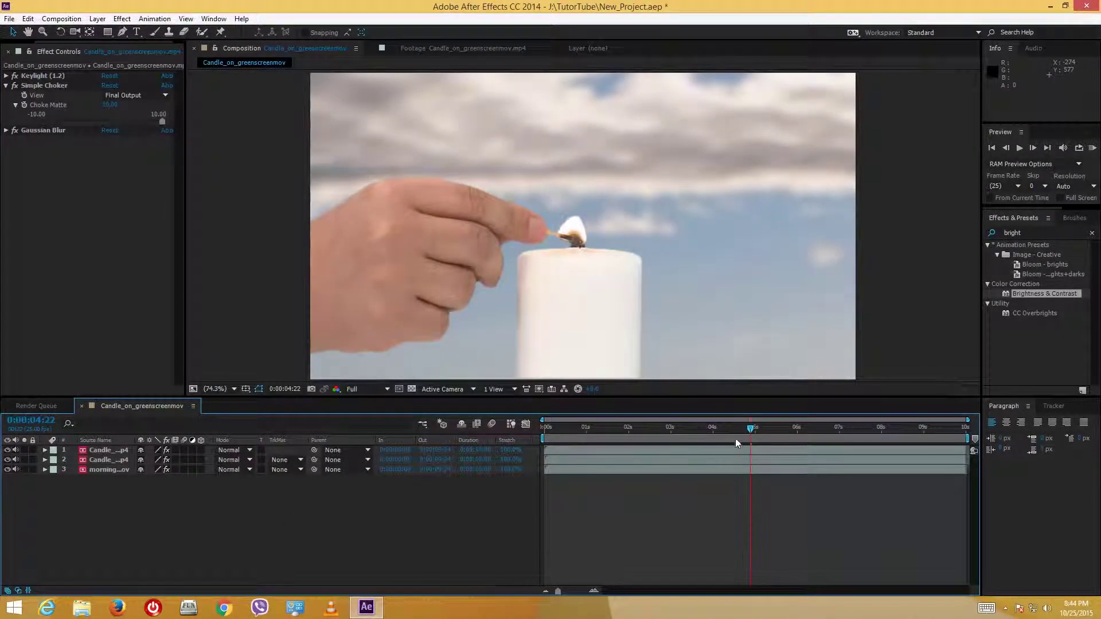
{"action": "left_click", "coordinate": [604, 429]}
{"action": "key", "text": "KP_0"}
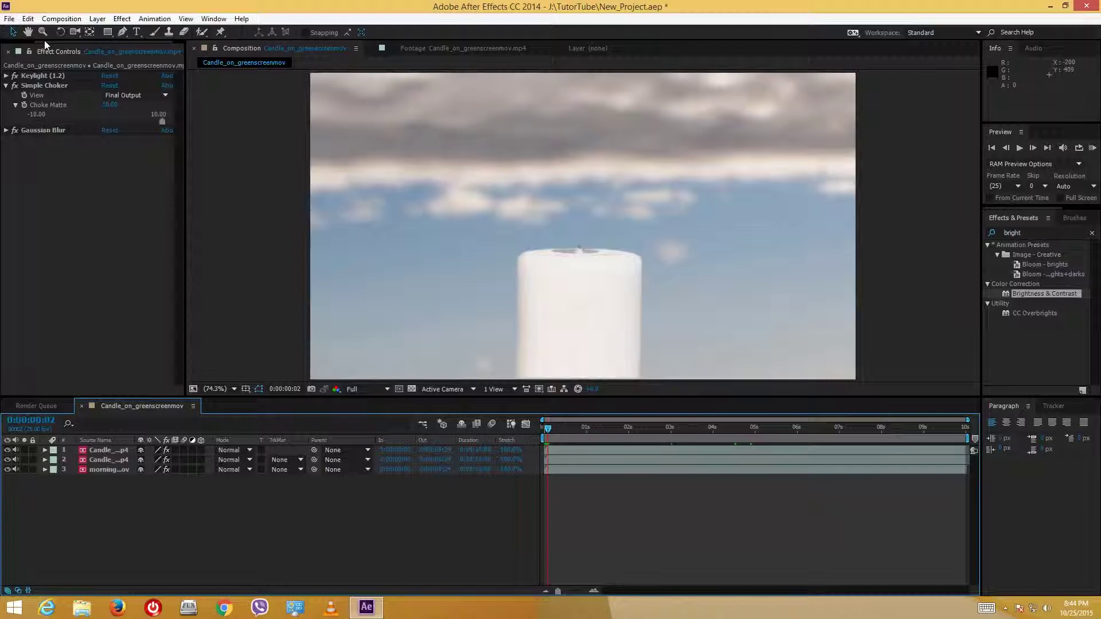
Import Smoke.jpg from the Images folder into the project.
{"action": "left_click", "coordinate": [17, 51]}
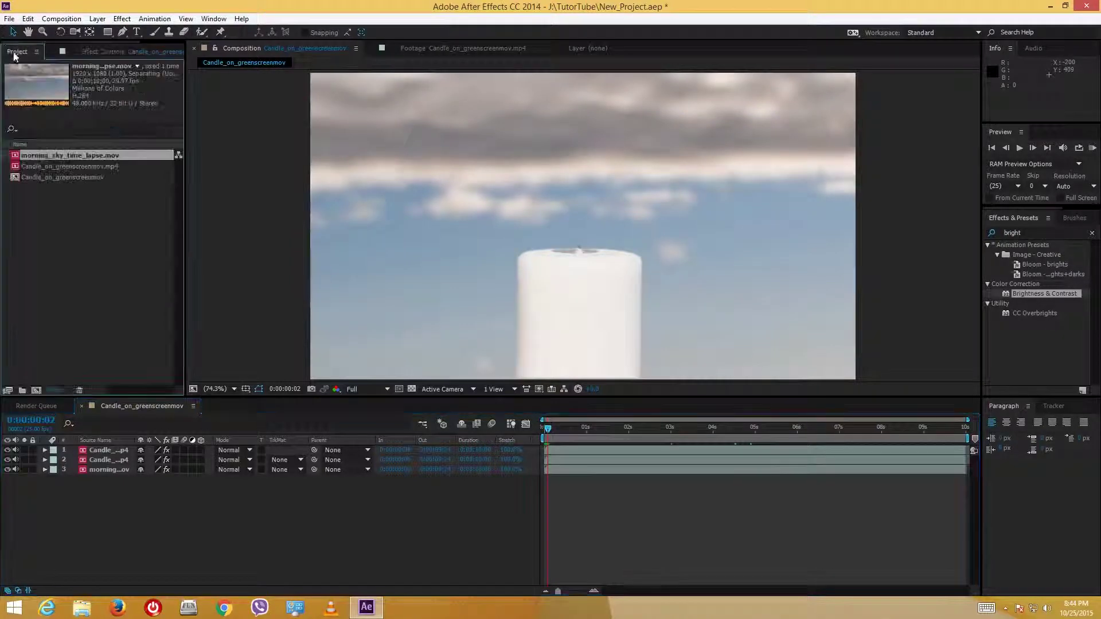
{"action": "left_click", "coordinate": [100, 277]}
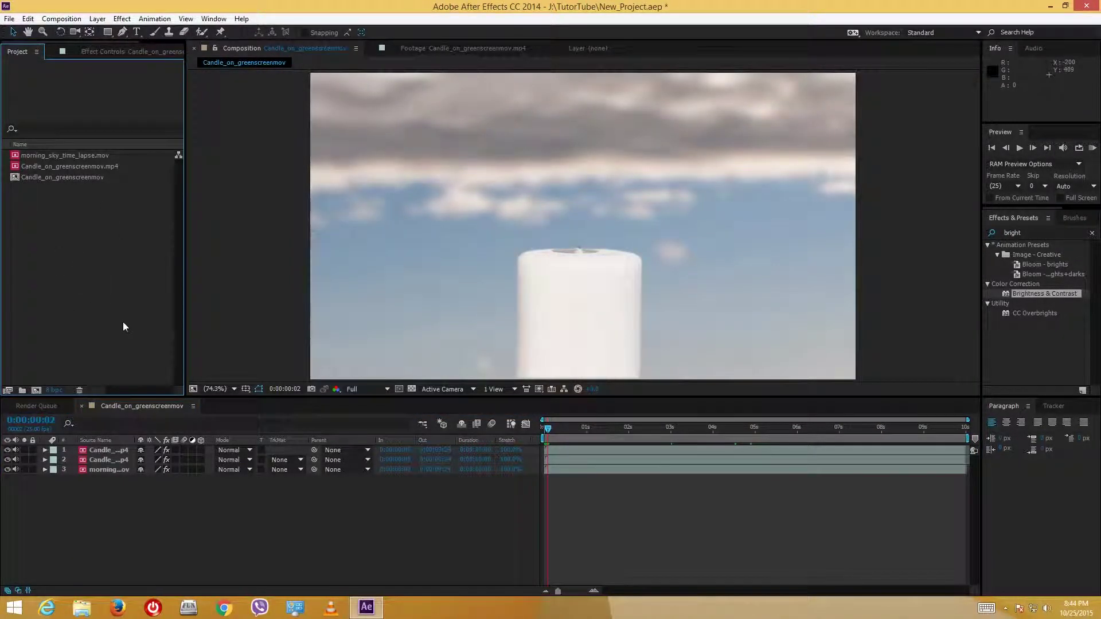
{"action": "double_click", "coordinate": [75, 223]}
{"action": "left_click", "coordinate": [243, 52]}
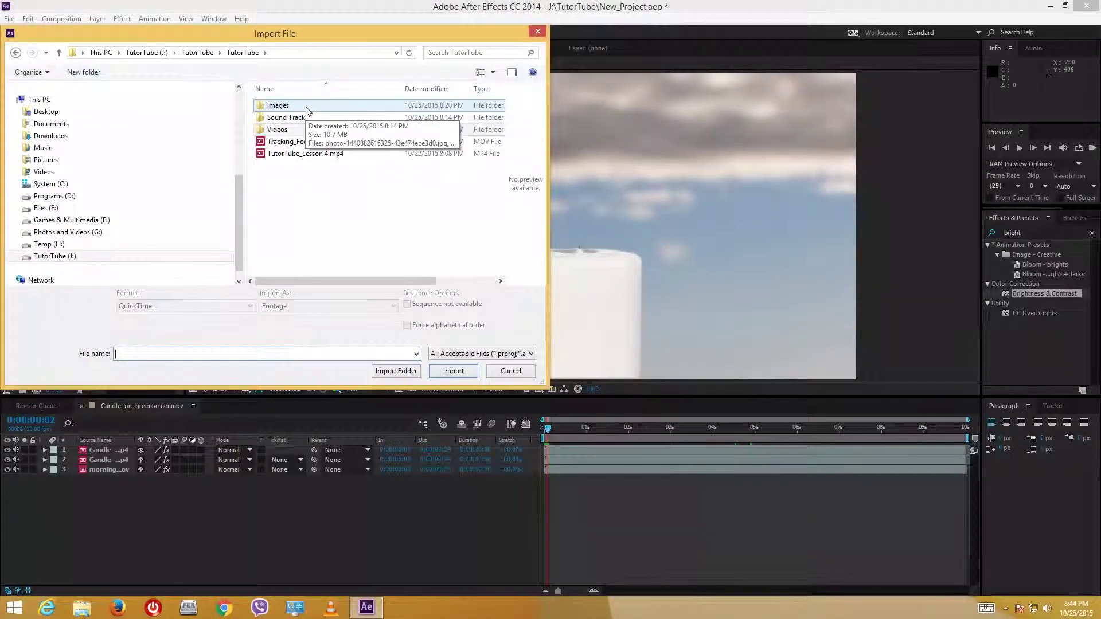
{"action": "left_click", "coordinate": [299, 129]}
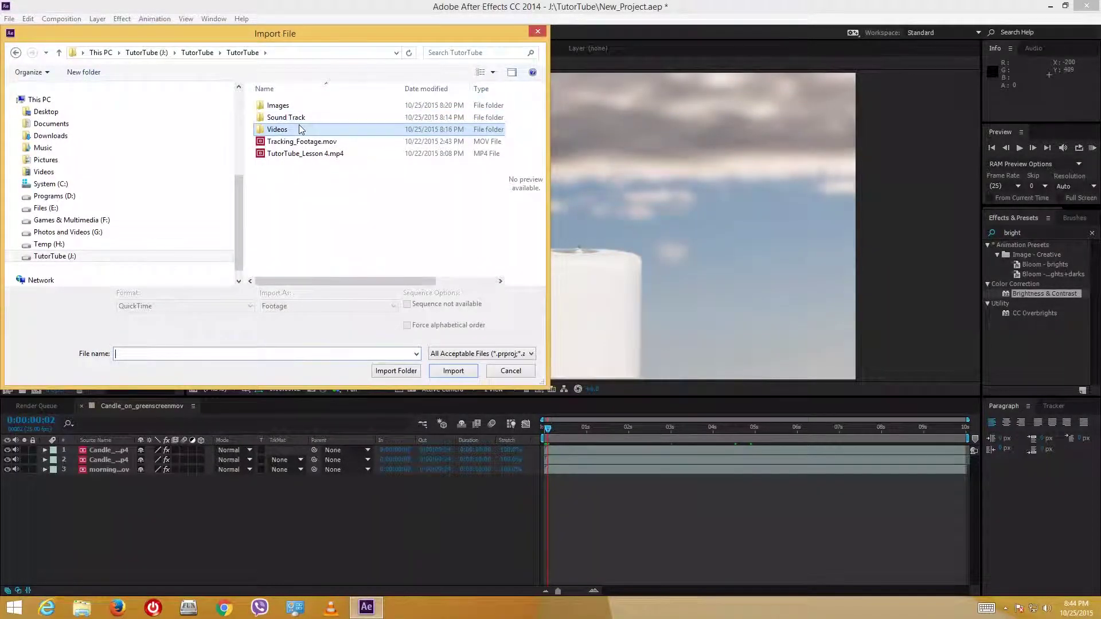
{"action": "left_click", "coordinate": [324, 118]}
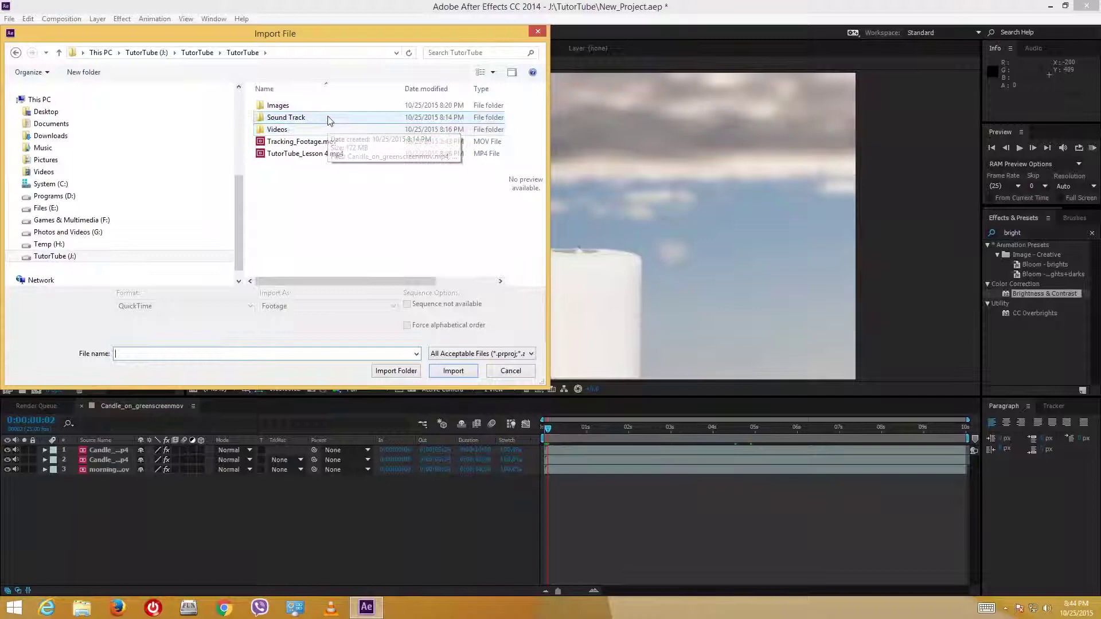
{"action": "left_click", "coordinate": [351, 130]}
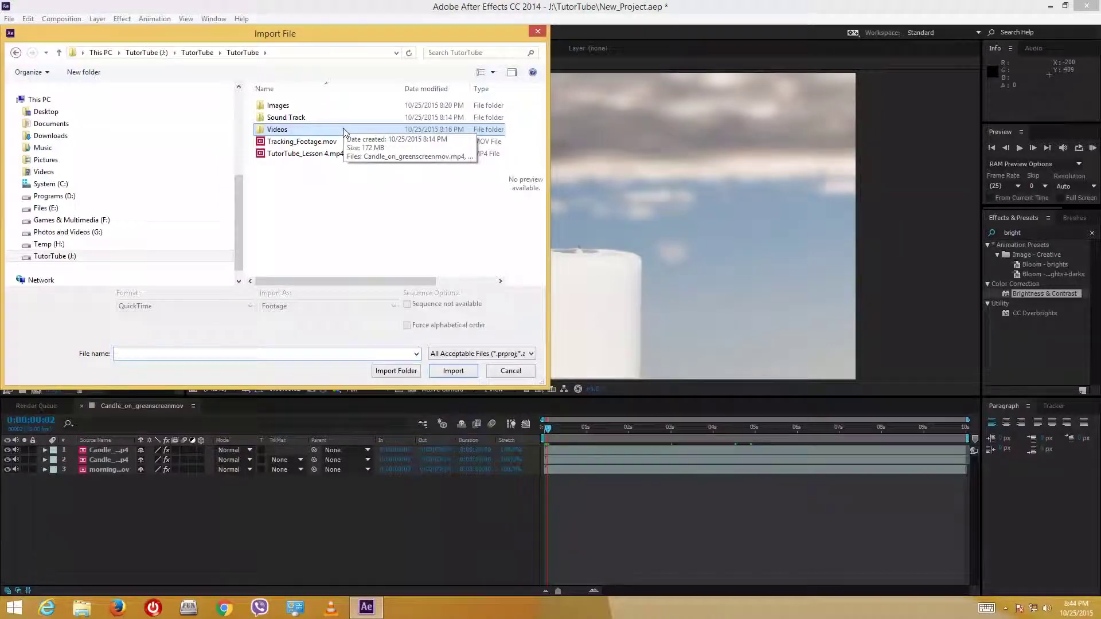
{"action": "double_click", "coordinate": [351, 130]}
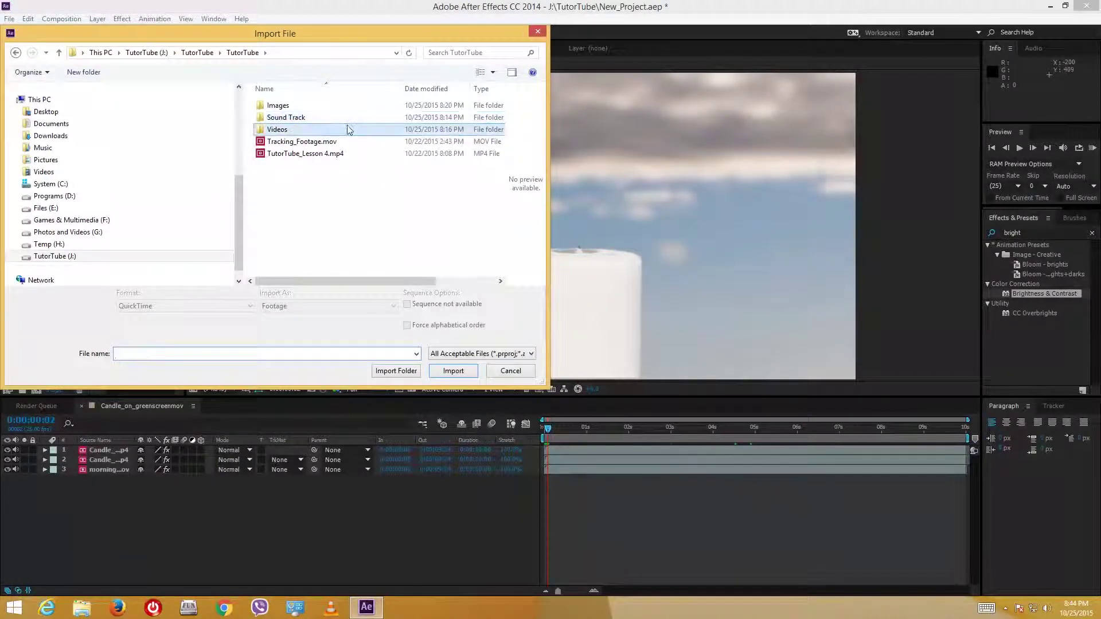
{"action": "left_click", "coordinate": [352, 143]}
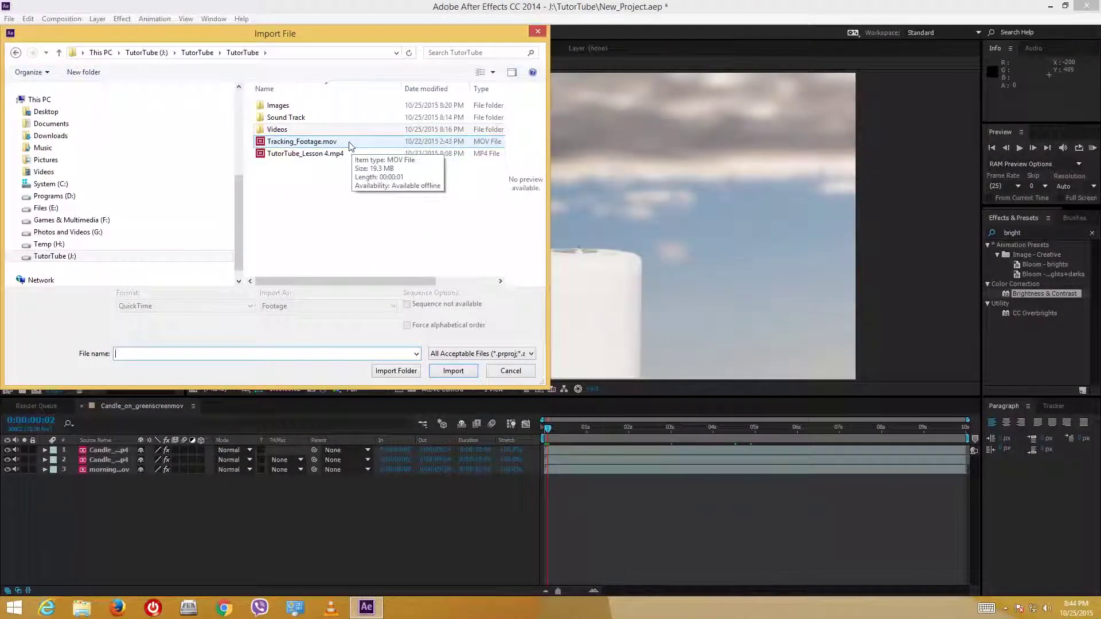
{"action": "left_click", "coordinate": [292, 130]}
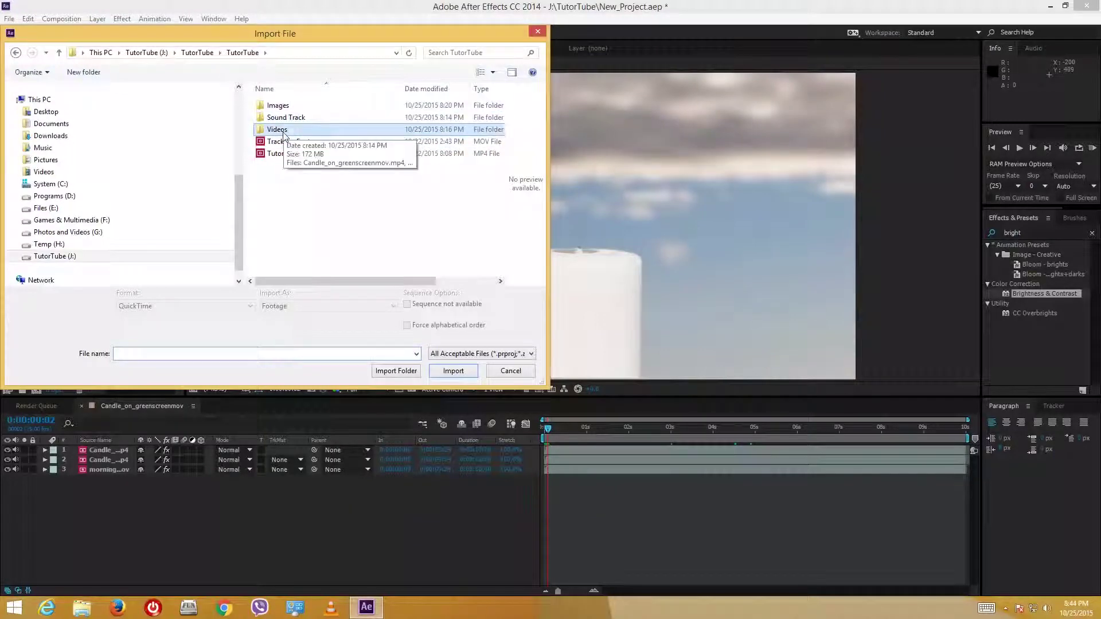
{"action": "double_click", "coordinate": [276, 106]}
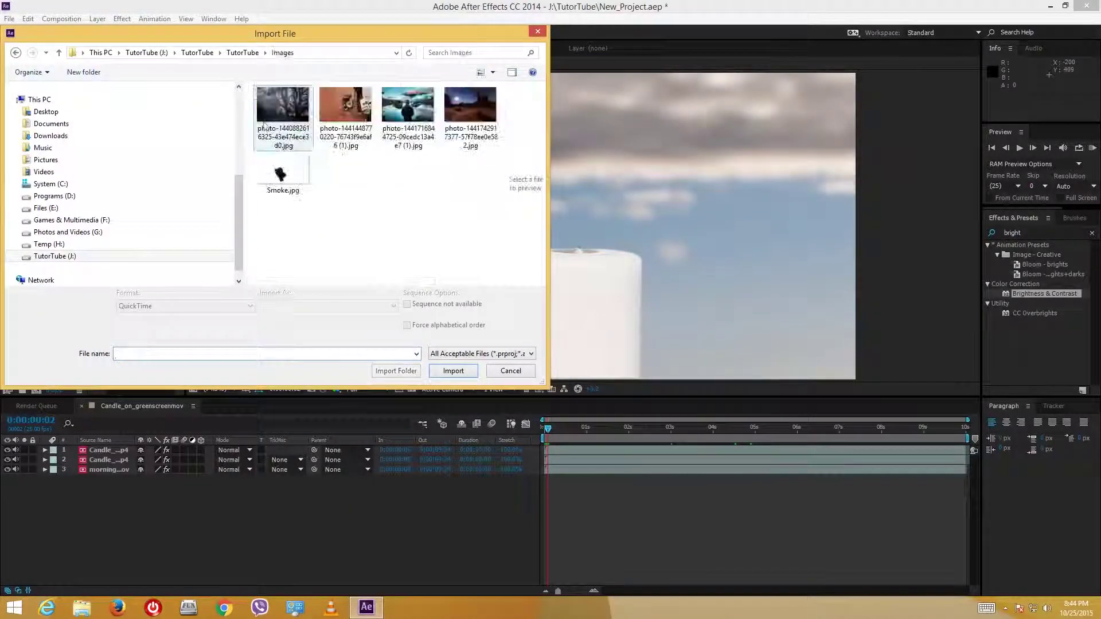
{"action": "double_click", "coordinate": [279, 172]}
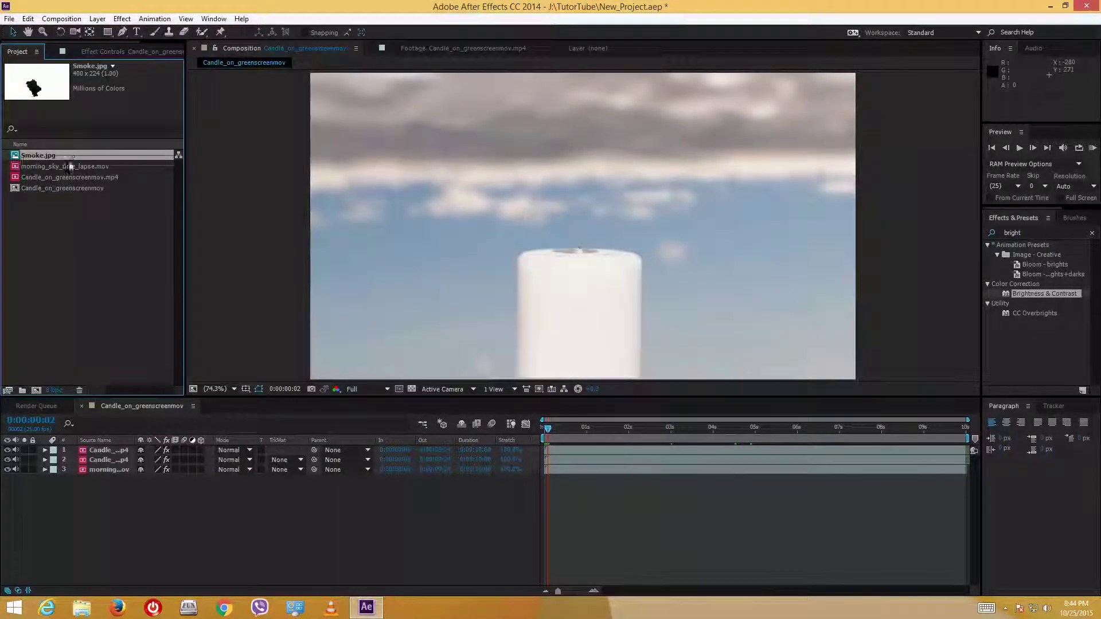
Create a new composition from Smoke.jpg and place morning_sky_time_lapse.mov beneath the smoke layer.
{"action": "left_click_drag", "start_coordinate": [37, 390], "coordinate": [36, 388]}
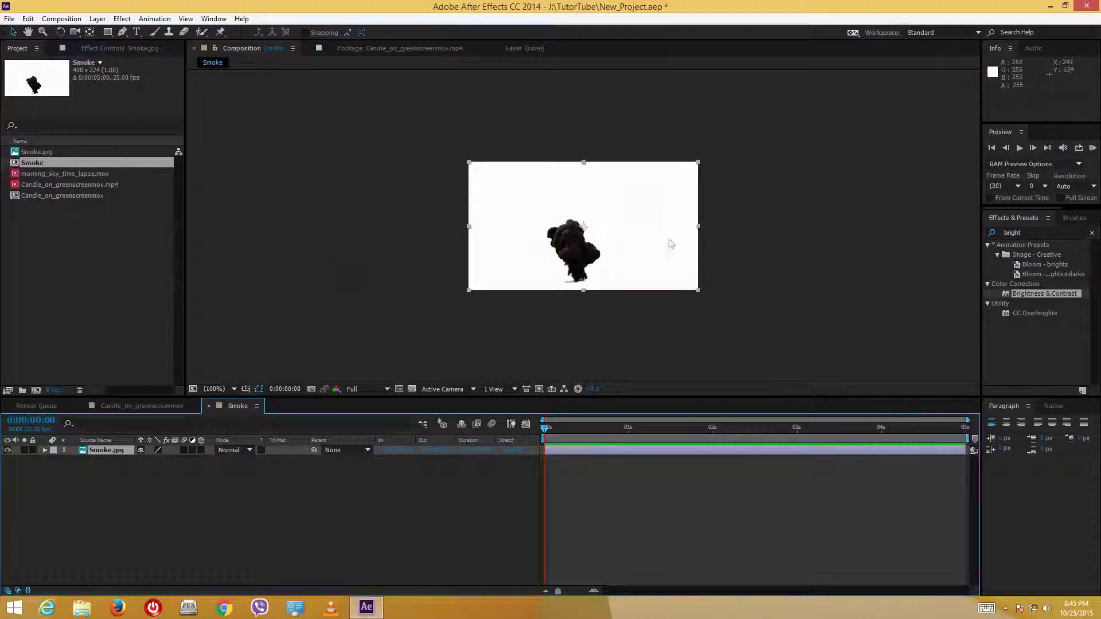
{"action": "left_click", "coordinate": [863, 204]}
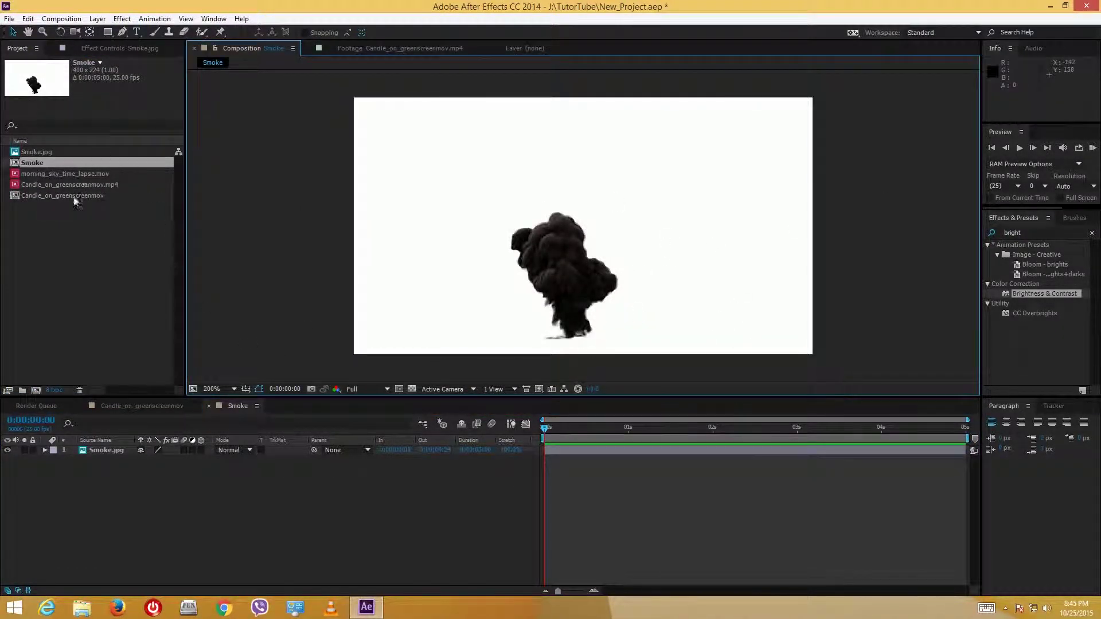
{"action": "left_click_drag", "start_coordinate": [77, 176], "coordinate": [249, 495]}
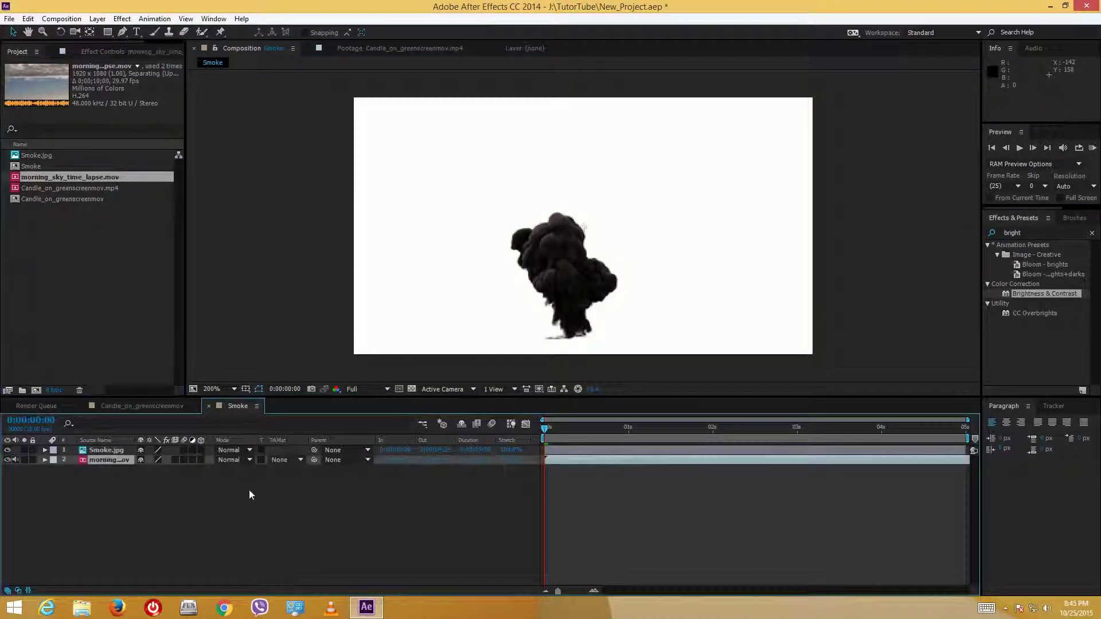
Find the Luma Key effect and apply it to the Smoke.jpg layer.
{"action": "left_click", "coordinate": [129, 451]}
{"action": "left_click", "coordinate": [1037, 232]}
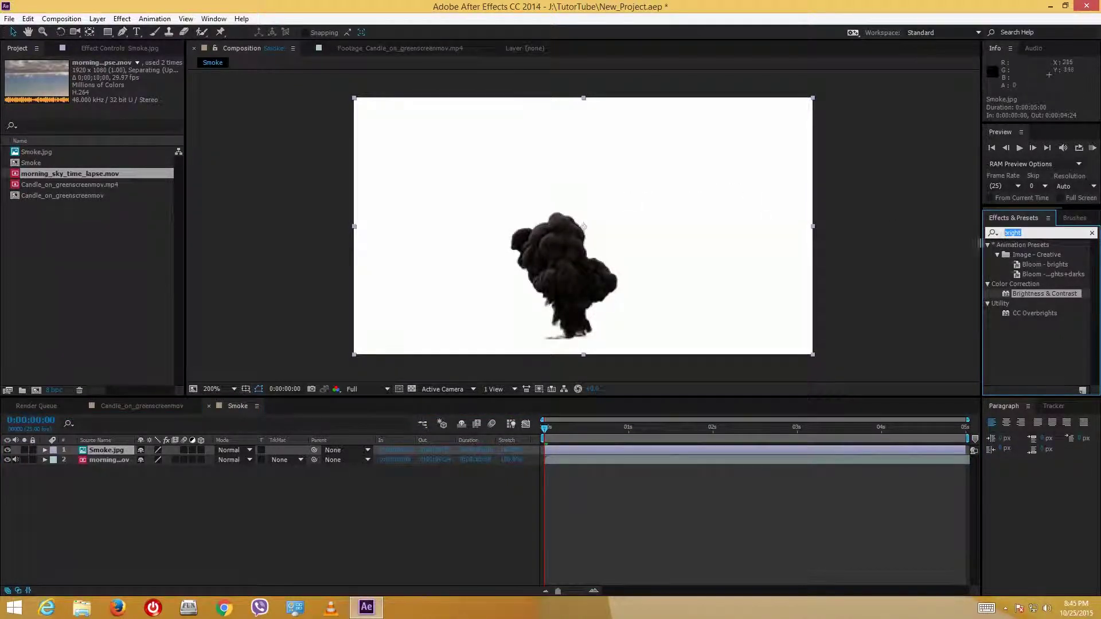
{"action": "type", "text": "lum"}
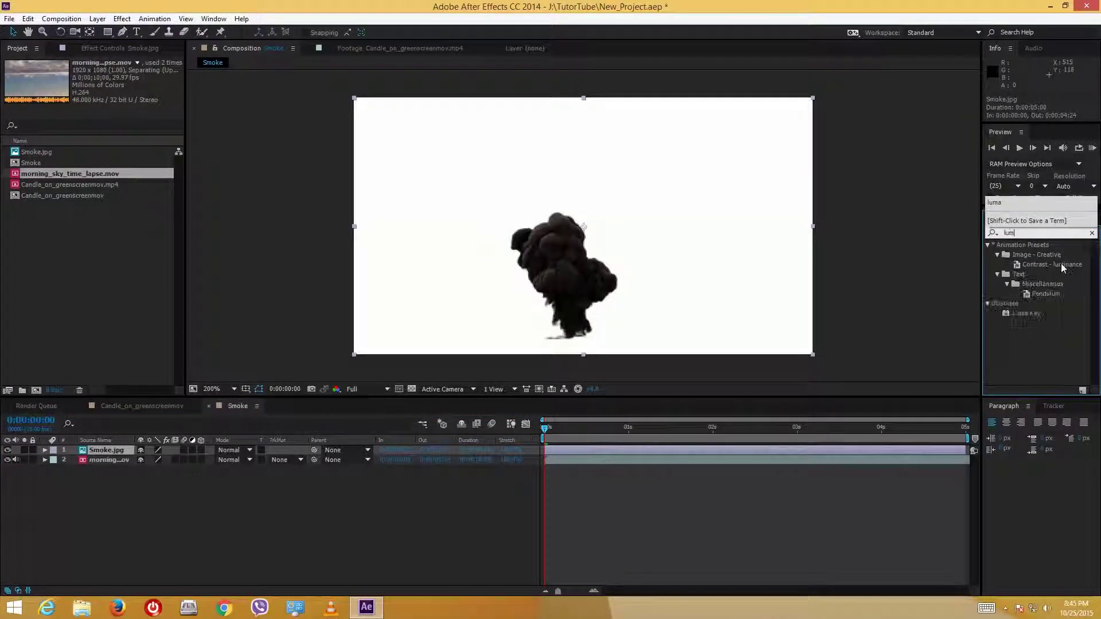
{"action": "left_click", "coordinate": [1008, 315]}
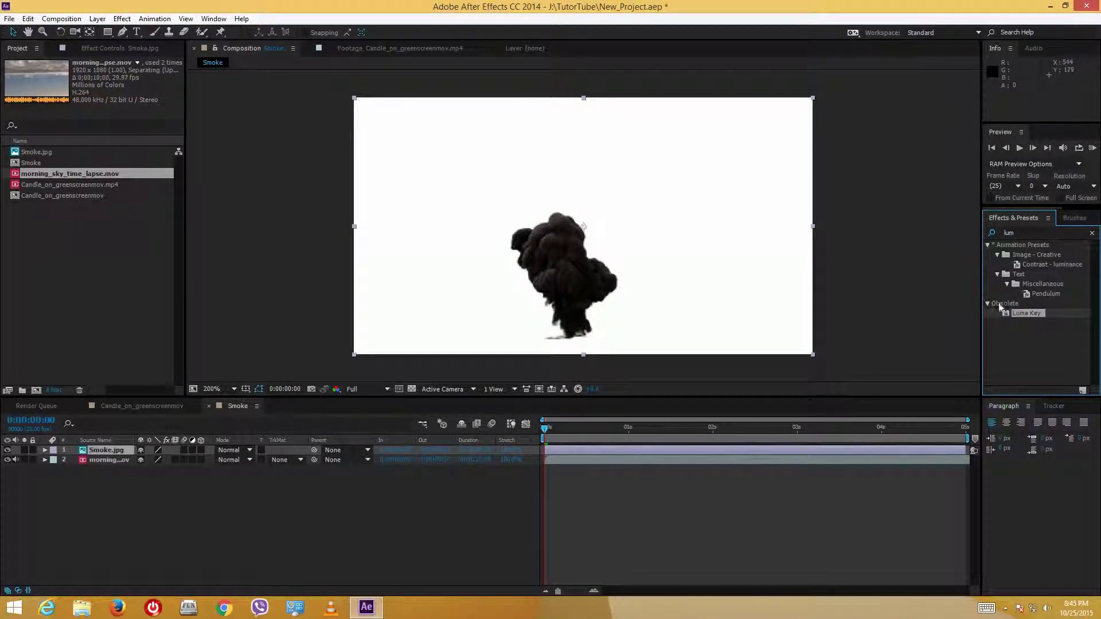
{"action": "left_click_drag", "start_coordinate": [1027, 314], "coordinate": [642, 311]}
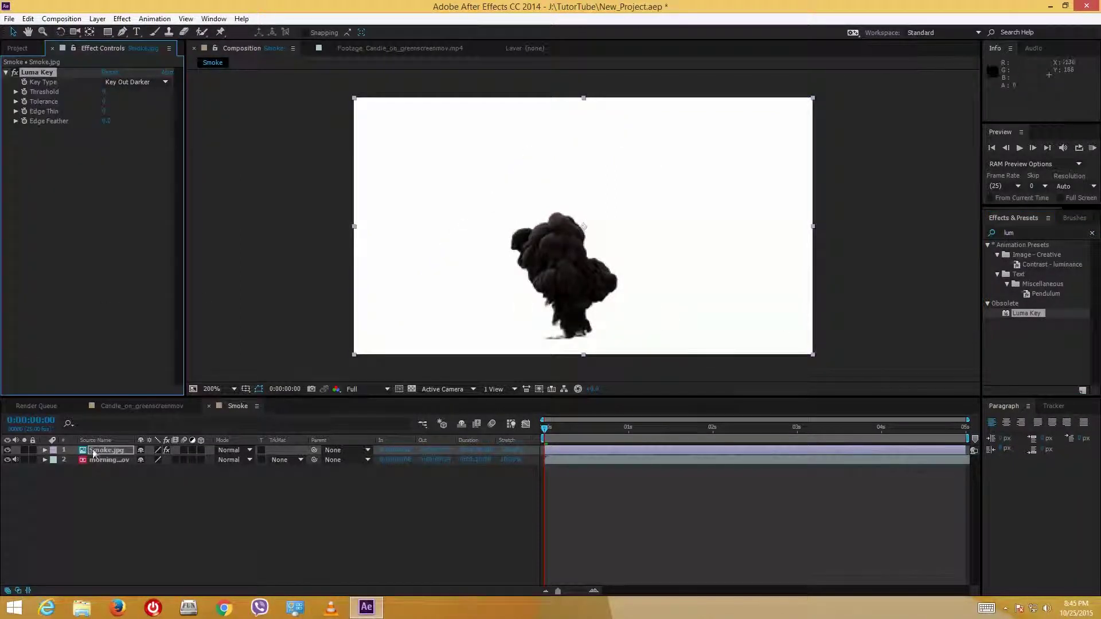
Try the Luma Key type Key Out Brighter, raising Threshold until only the white background is keyed out.
{"action": "left_click", "coordinate": [122, 83]}
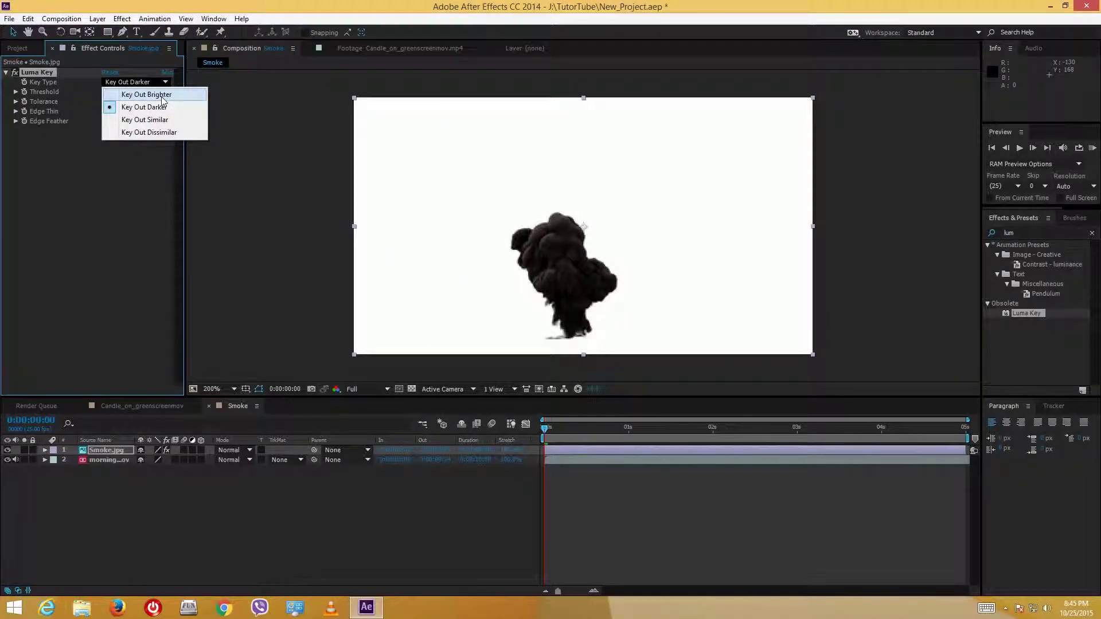
{"action": "left_click", "coordinate": [146, 95]}
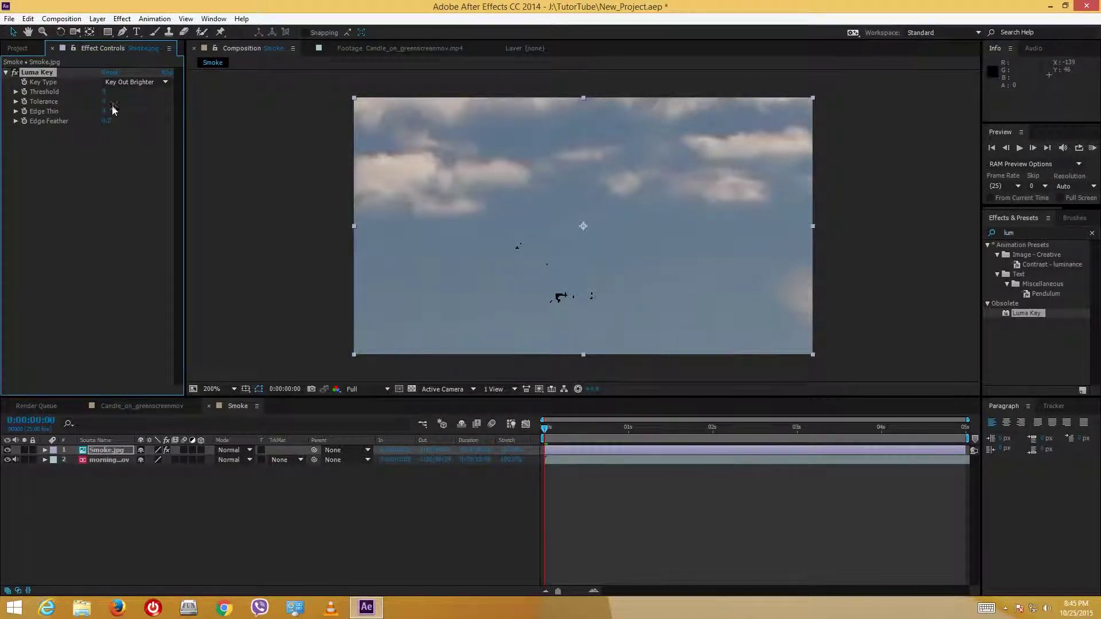
{"action": "left_click_drag", "start_coordinate": [111, 90], "coordinate": [163, 94]}
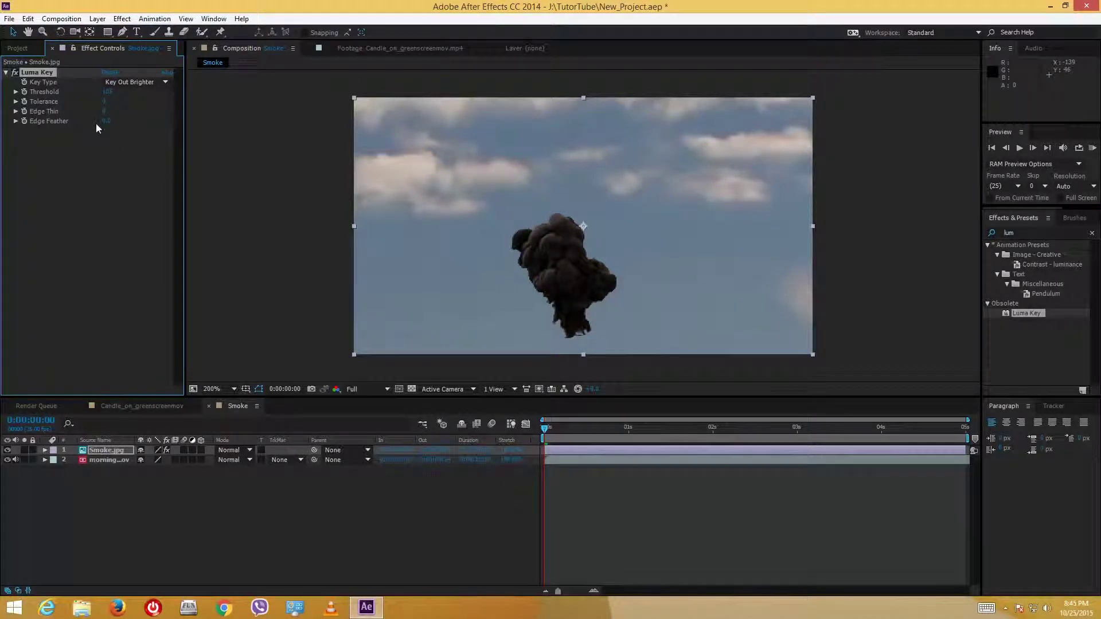
Refine the smoke's keyed edges with an Edge Thin of 2 and an Edge Feather of about 1.5.
{"action": "left_click_drag", "start_coordinate": [105, 124], "coordinate": [128, 120]}
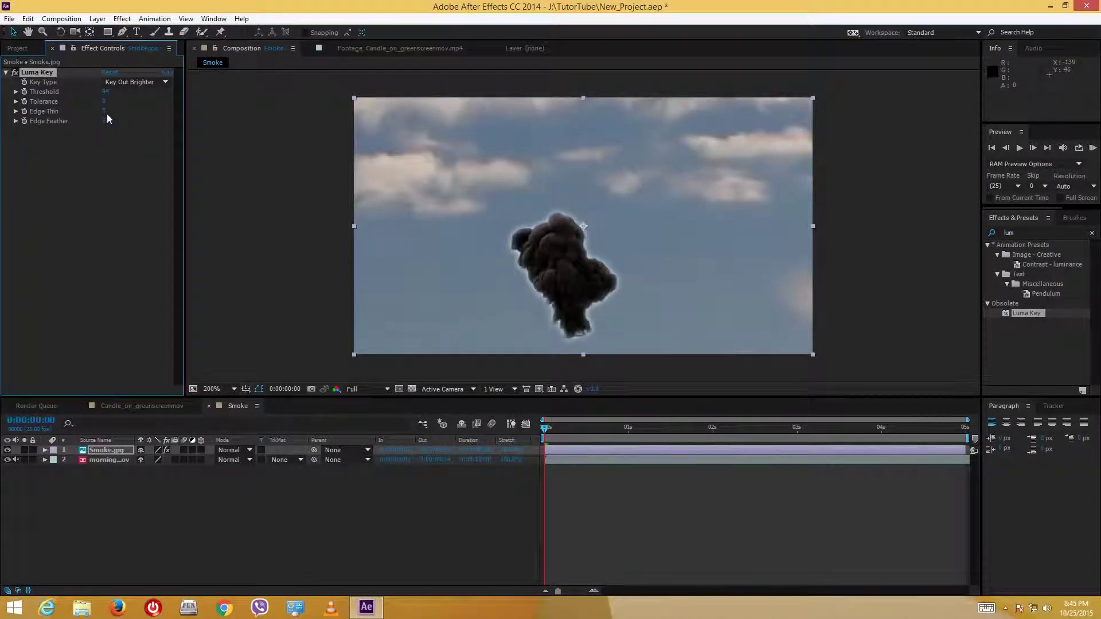
{"action": "left_click_drag", "start_coordinate": [105, 114], "coordinate": [104, 111]}
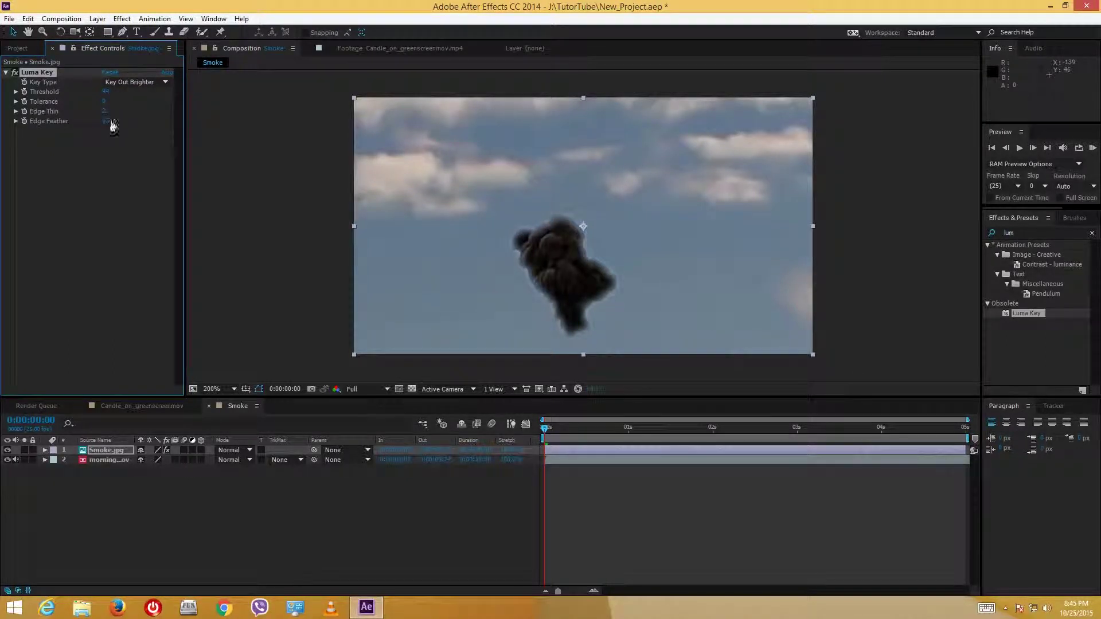
{"action": "left_click_drag", "start_coordinate": [104, 120], "coordinate": [76, 122]}
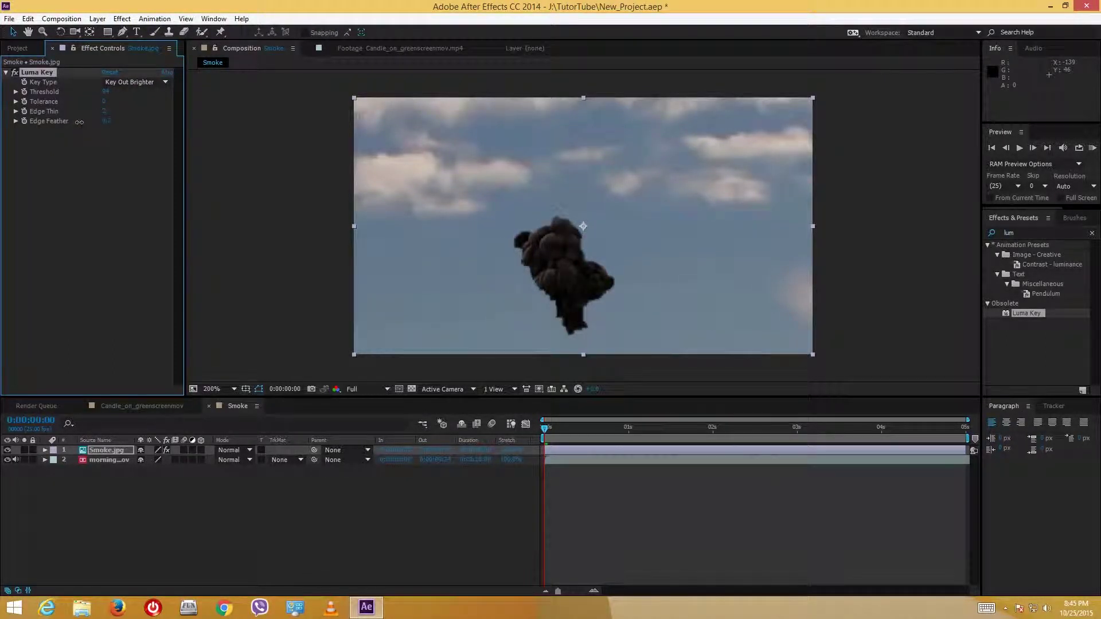
Try Key Out Darker as the smoke layer's key type, followed by Key Out Similar.
{"action": "left_click", "coordinate": [134, 83]}
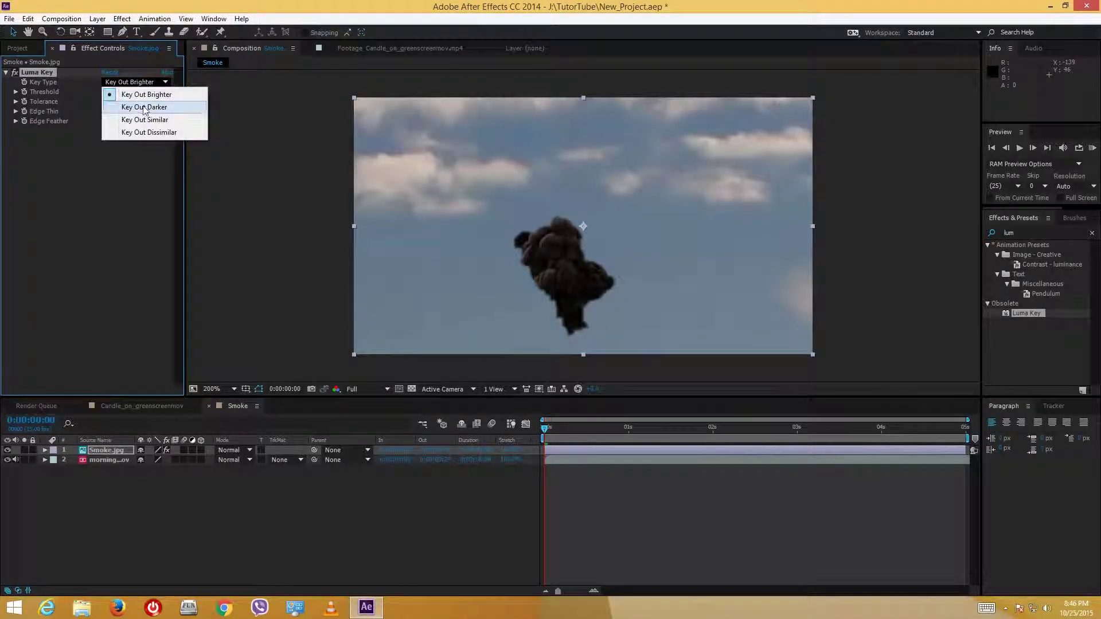
{"action": "left_click", "coordinate": [143, 108]}
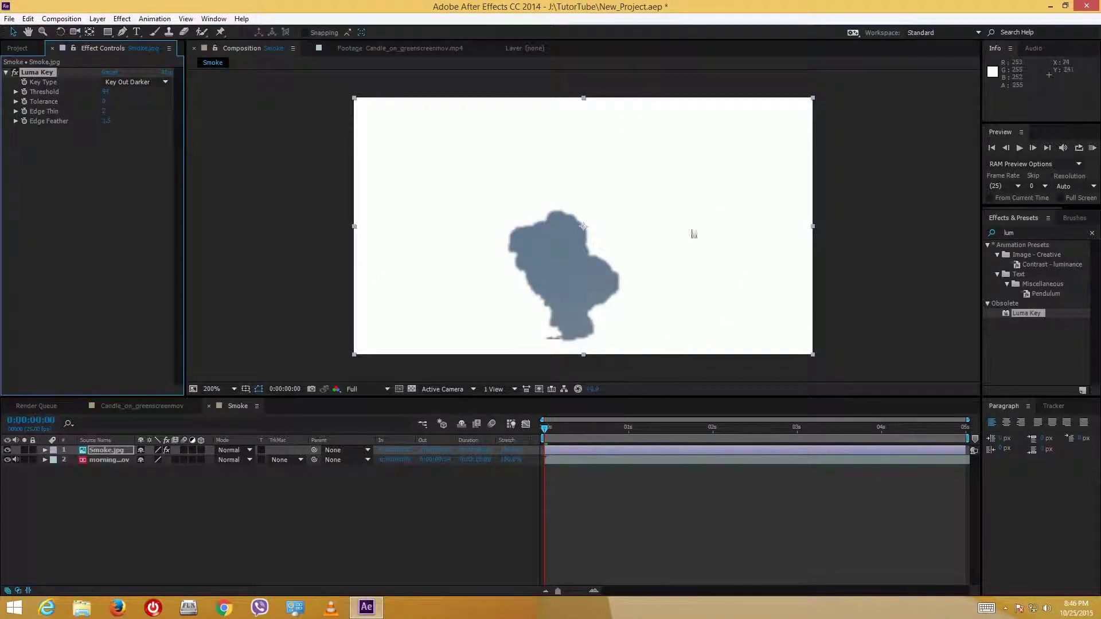
{"action": "left_click", "coordinate": [134, 83]}
{"action": "left_click", "coordinate": [144, 119]}
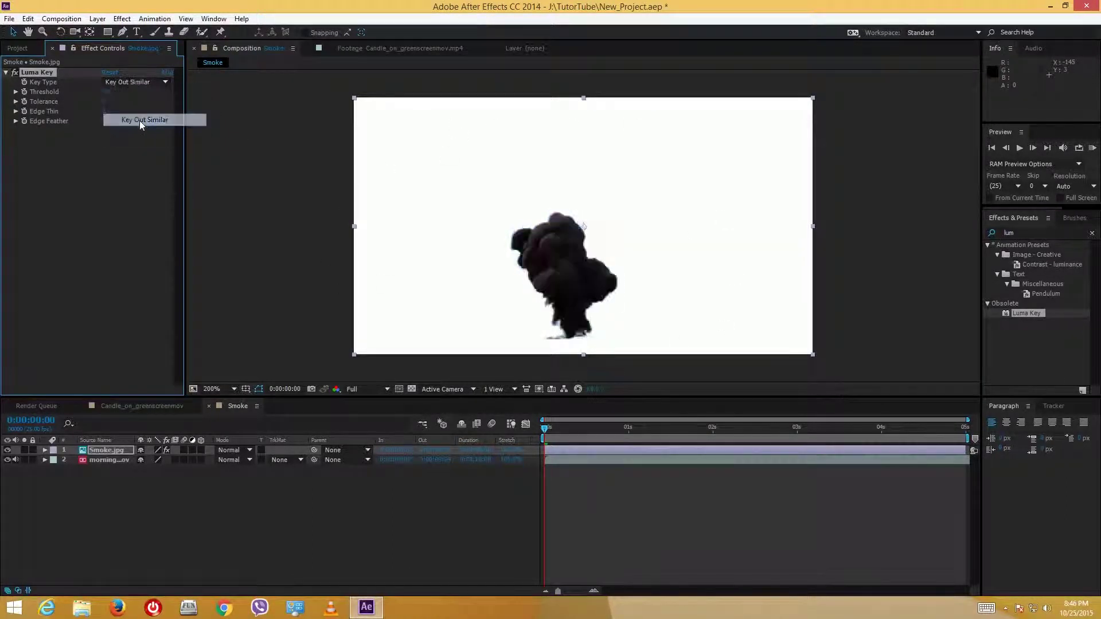
Raise the Luma Key's Tolerance to about a third of its range and set Threshold to 255.
{"action": "left_click", "coordinate": [16, 91]}
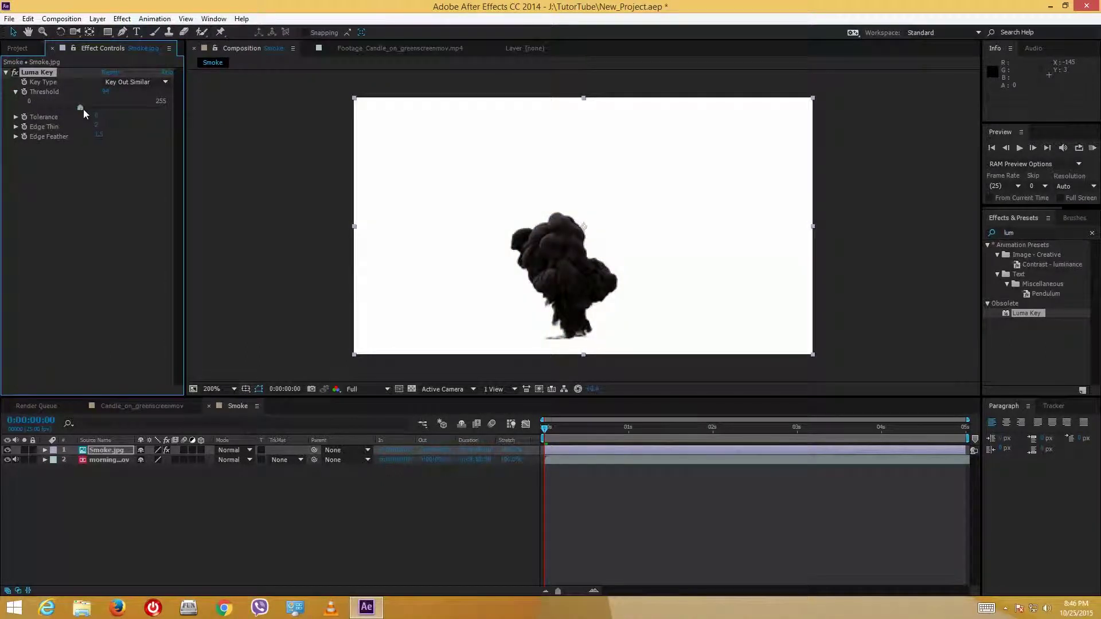
{"action": "left_click_drag", "start_coordinate": [84, 109], "coordinate": [1, 115]}
{"action": "left_click_drag", "start_coordinate": [90, 108], "coordinate": [91, 108]}
{"action": "left_click", "coordinate": [15, 117]}
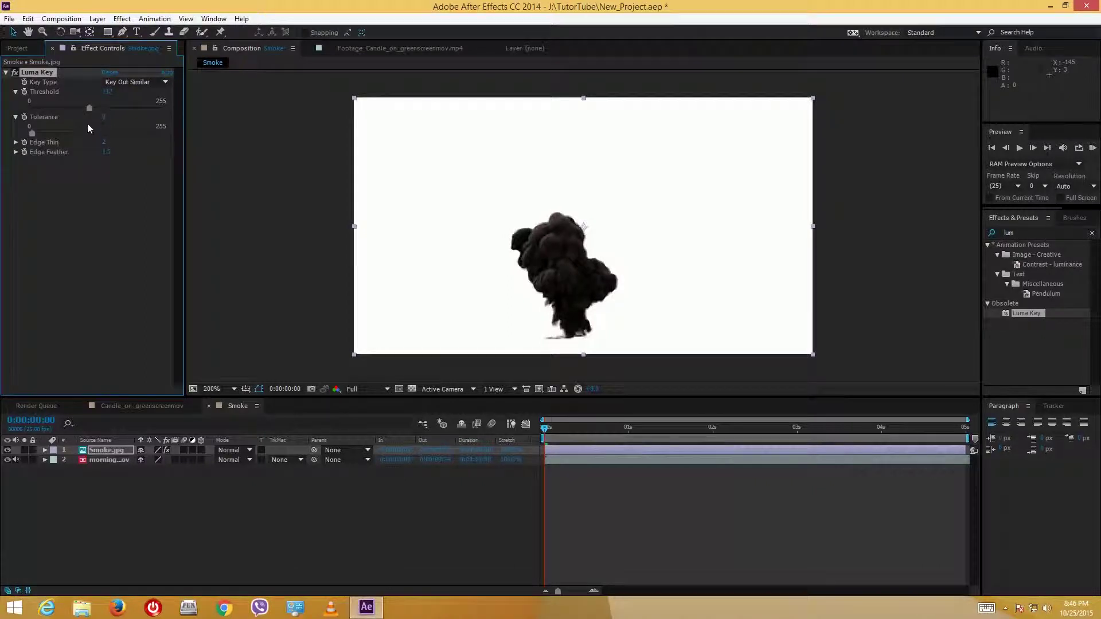
{"action": "left_click_drag", "start_coordinate": [30, 133], "coordinate": [76, 134]}
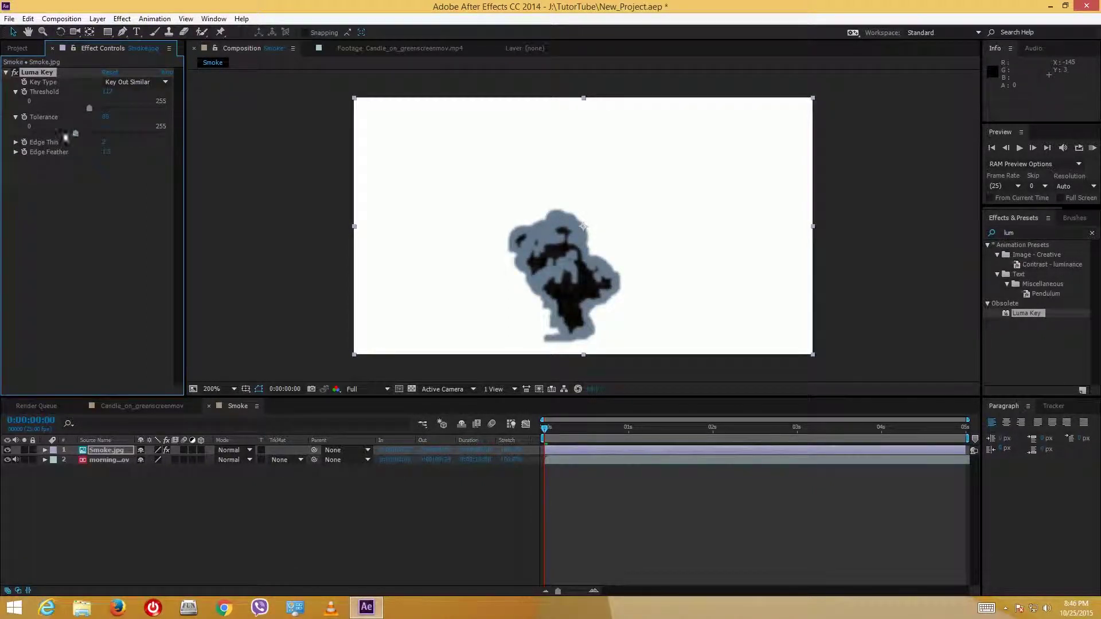
{"action": "left_click_drag", "start_coordinate": [89, 108], "coordinate": [145, 122]}
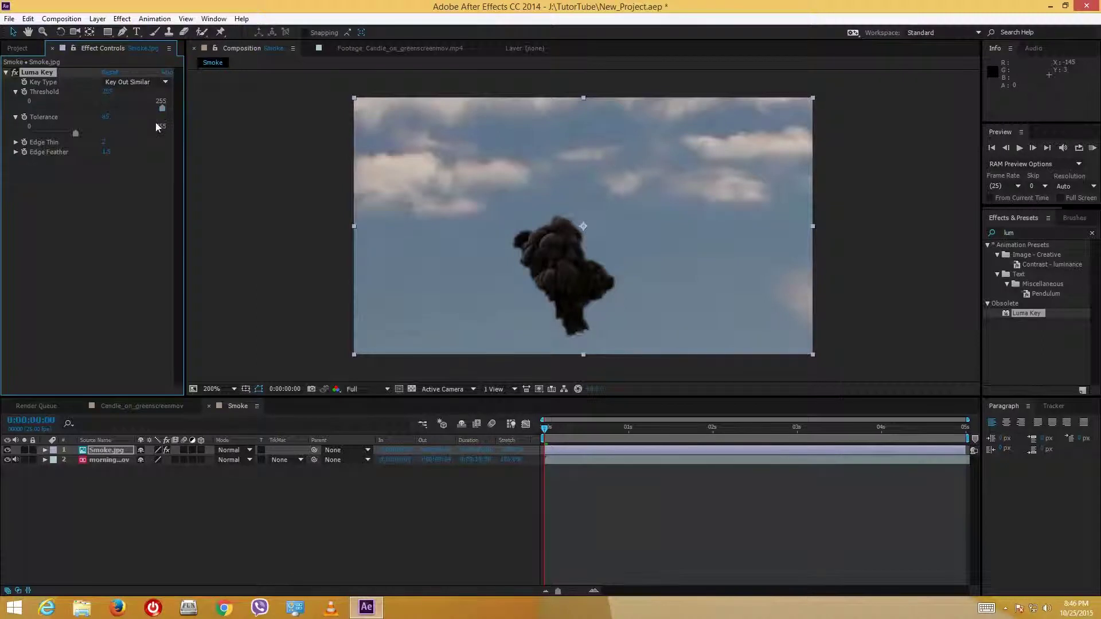
Set the Luma Key type to Key Out Dissimilar with a Threshold of 0, and select the effect.
{"action": "left_click", "coordinate": [126, 81]}
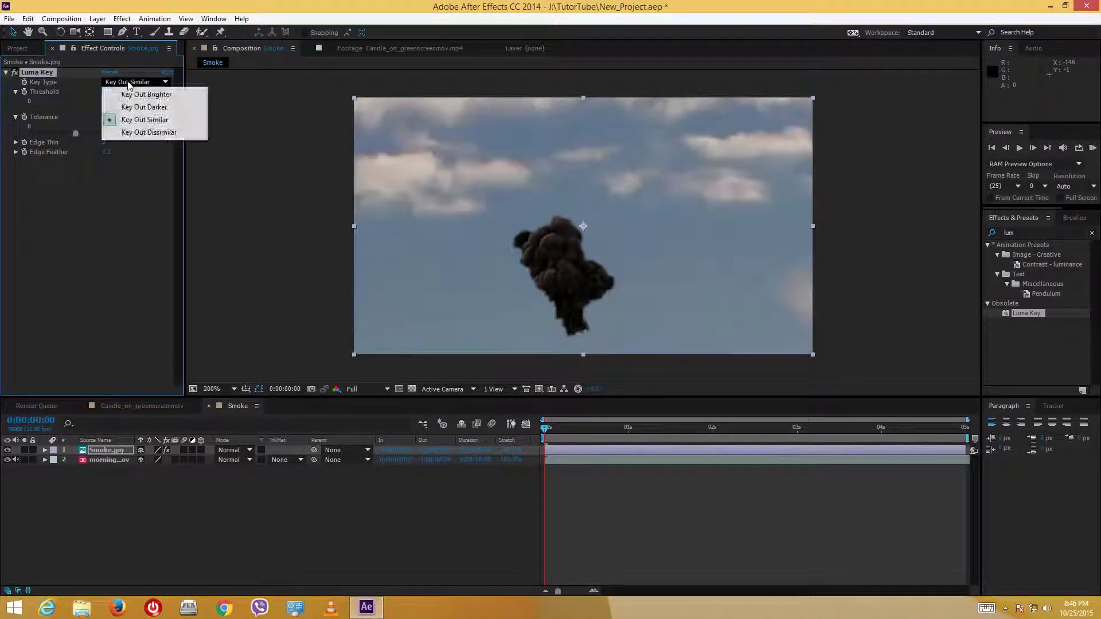
{"action": "left_click", "coordinate": [161, 132]}
{"action": "left_click_drag", "start_coordinate": [164, 110], "coordinate": [20, 109]}
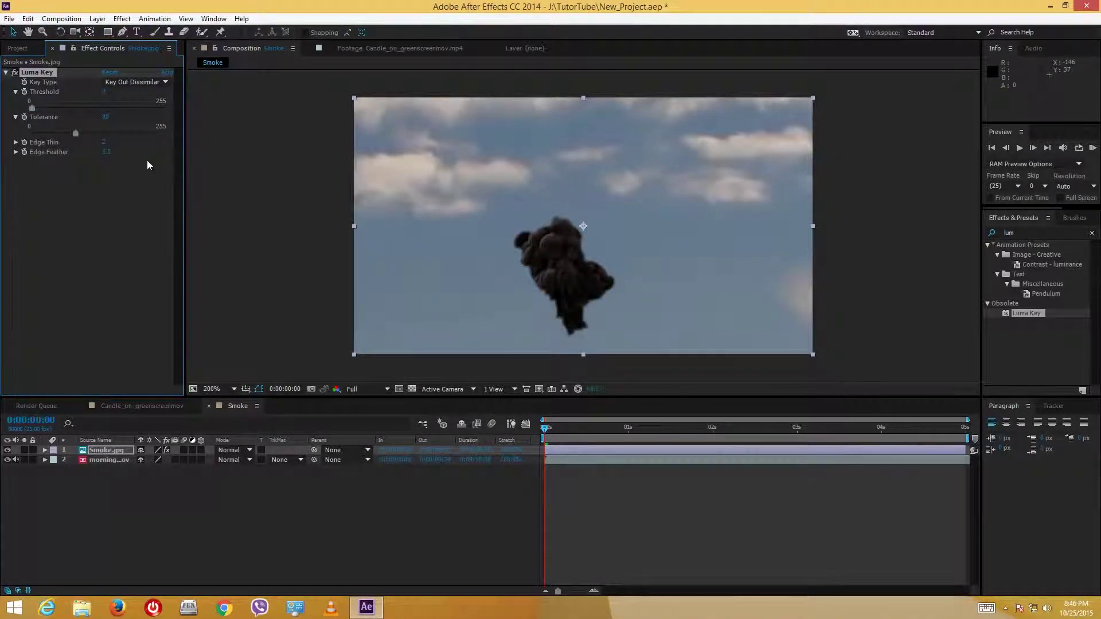
{"action": "left_click", "coordinate": [63, 193]}
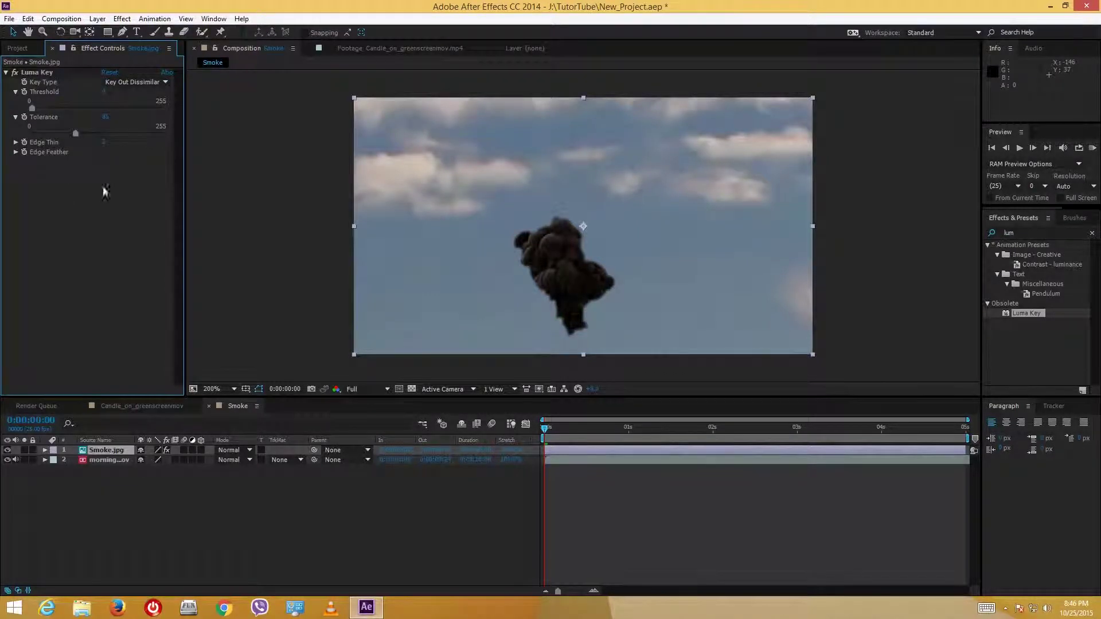
{"action": "left_click", "coordinate": [43, 72]}
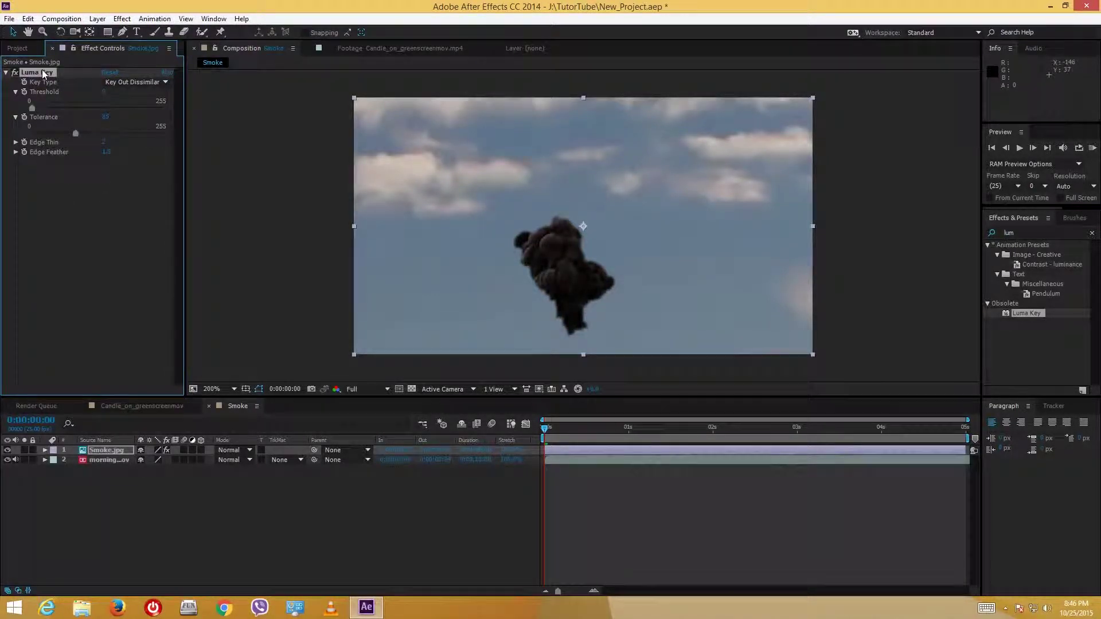
Remove the Luma Key effect from the smoke layer and delete the Smoke.jpg layer from the composition.
{"action": "key", "text": "Delete"}
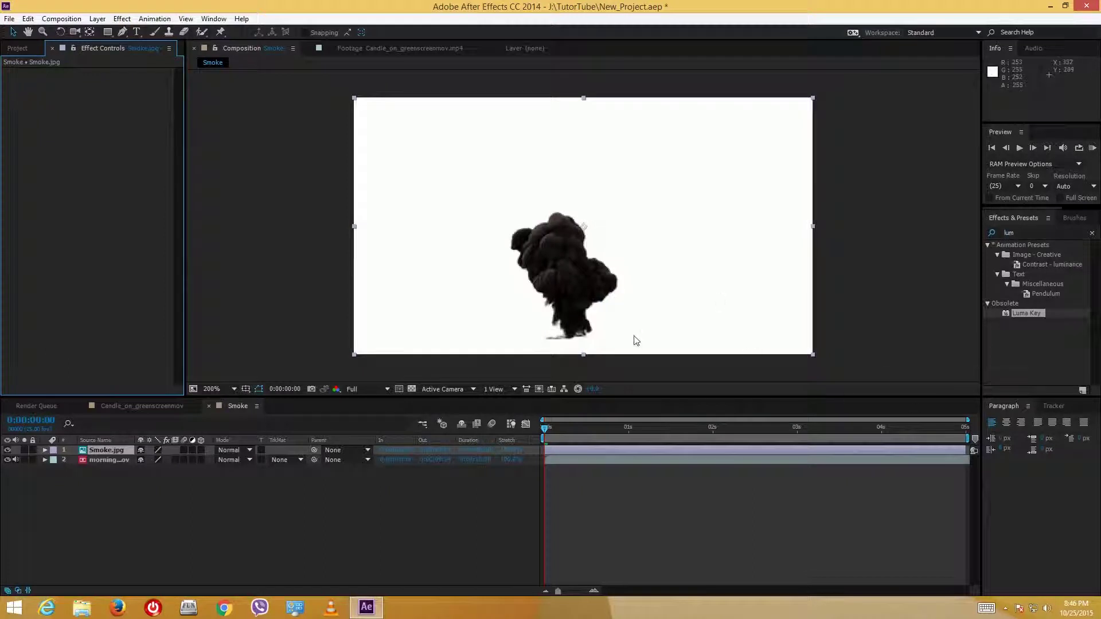
{"action": "left_click", "coordinate": [103, 479]}
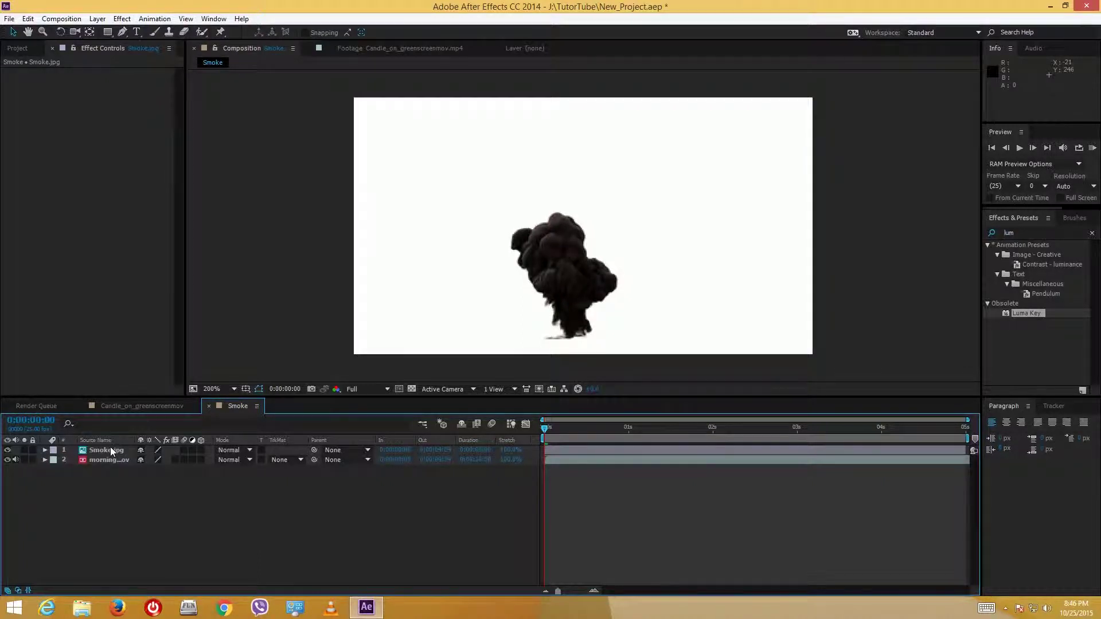
{"action": "left_click", "coordinate": [111, 449]}
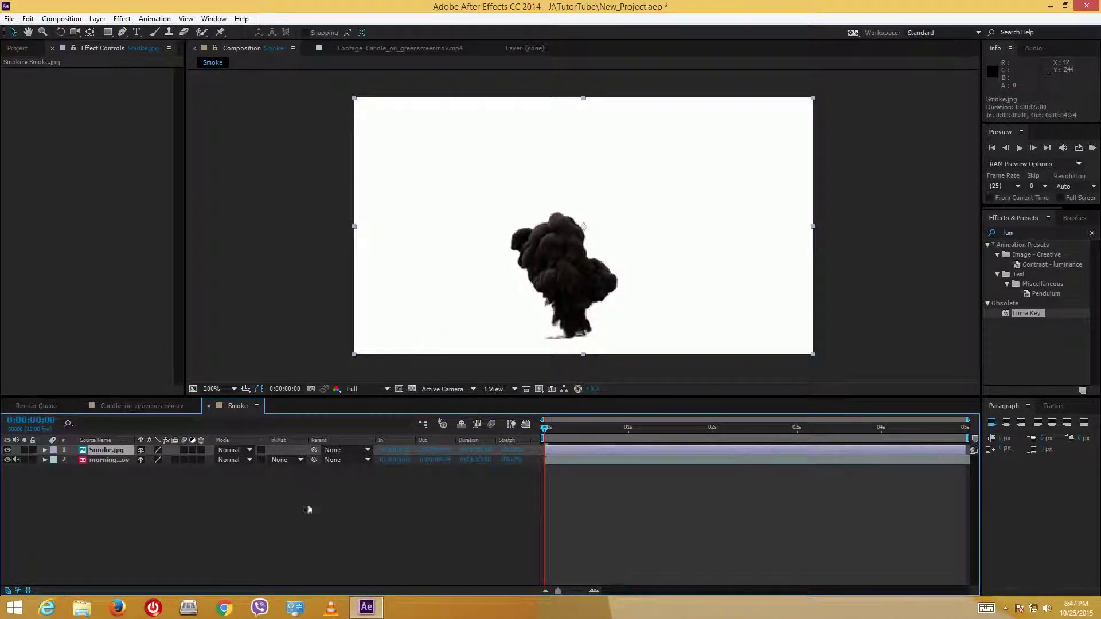
{"action": "left_click", "coordinate": [336, 510]}
{"action": "left_click", "coordinate": [112, 451]}
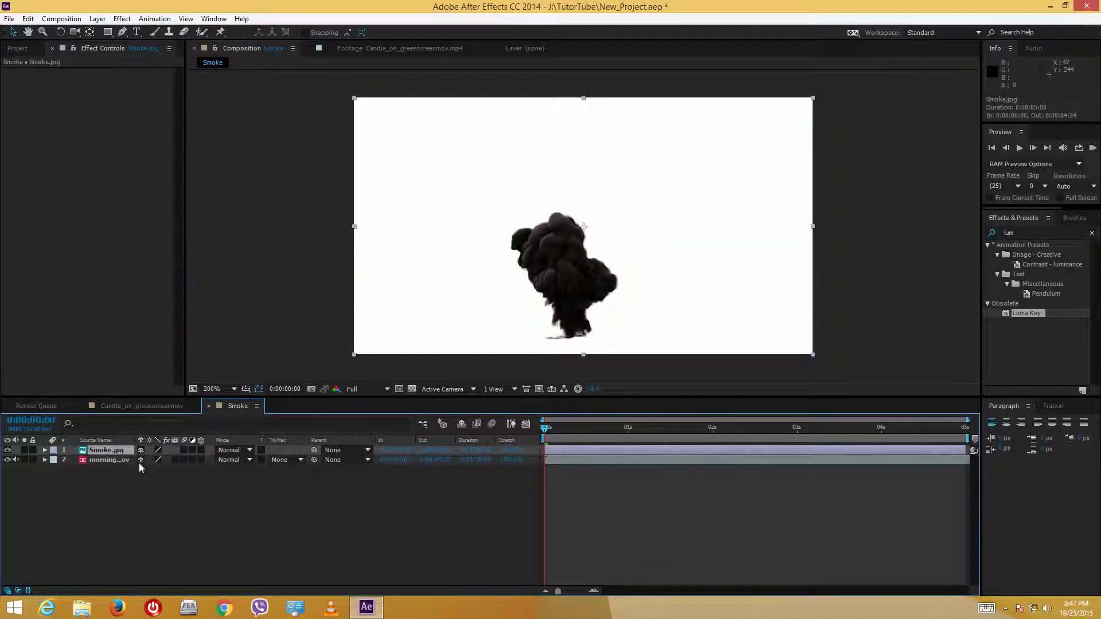
{"action": "key", "text": "Delete"}
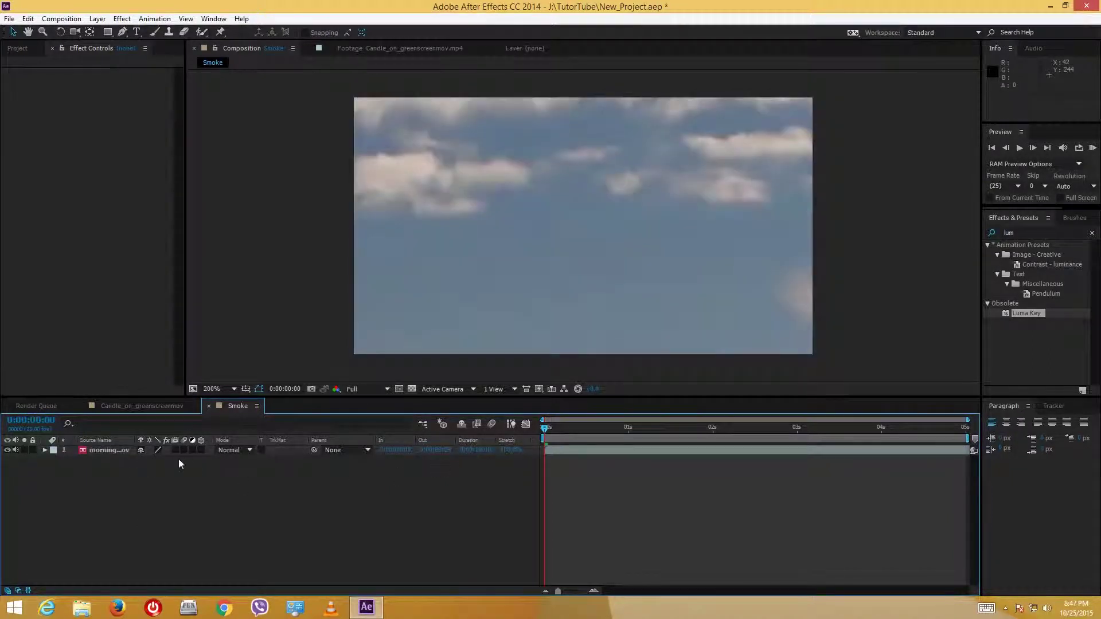
Open the Candle_on_greenscreenmov composition and add it to the render queue.
{"action": "left_click", "coordinate": [19, 49]}
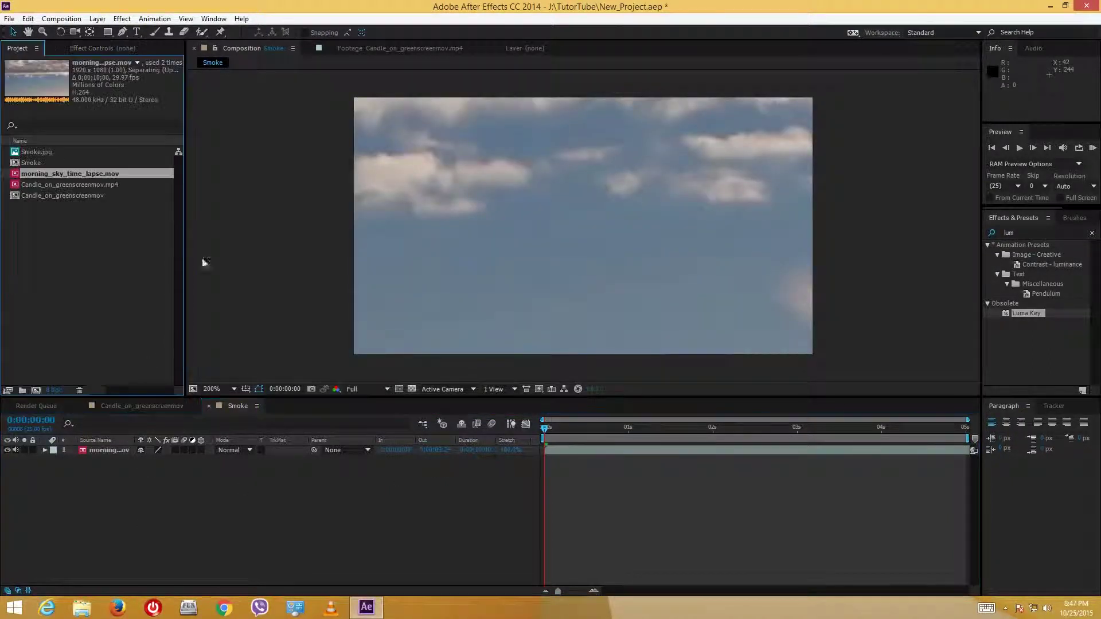
{"action": "double_click", "coordinate": [57, 197]}
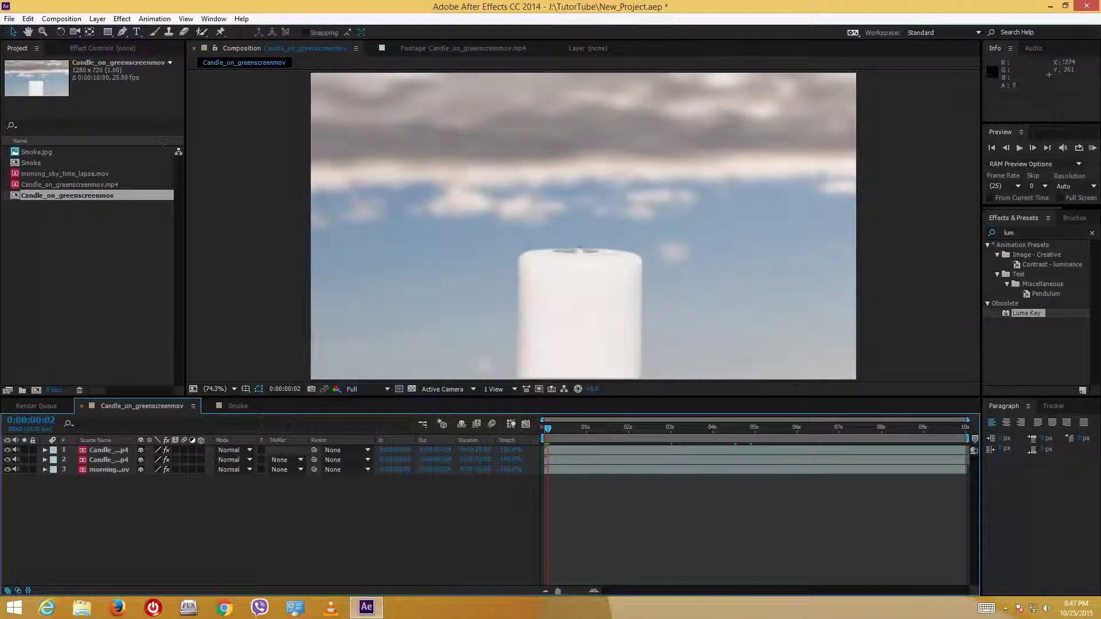
{"action": "left_click", "coordinate": [64, 19]}
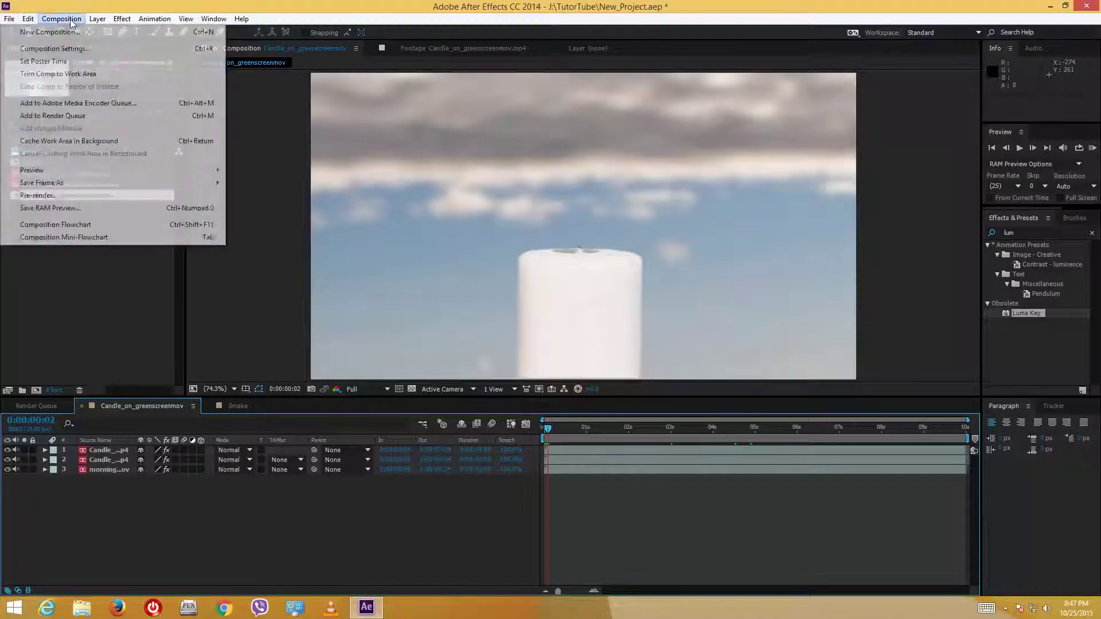
{"action": "mouse_move", "coordinate": [9, 18]}
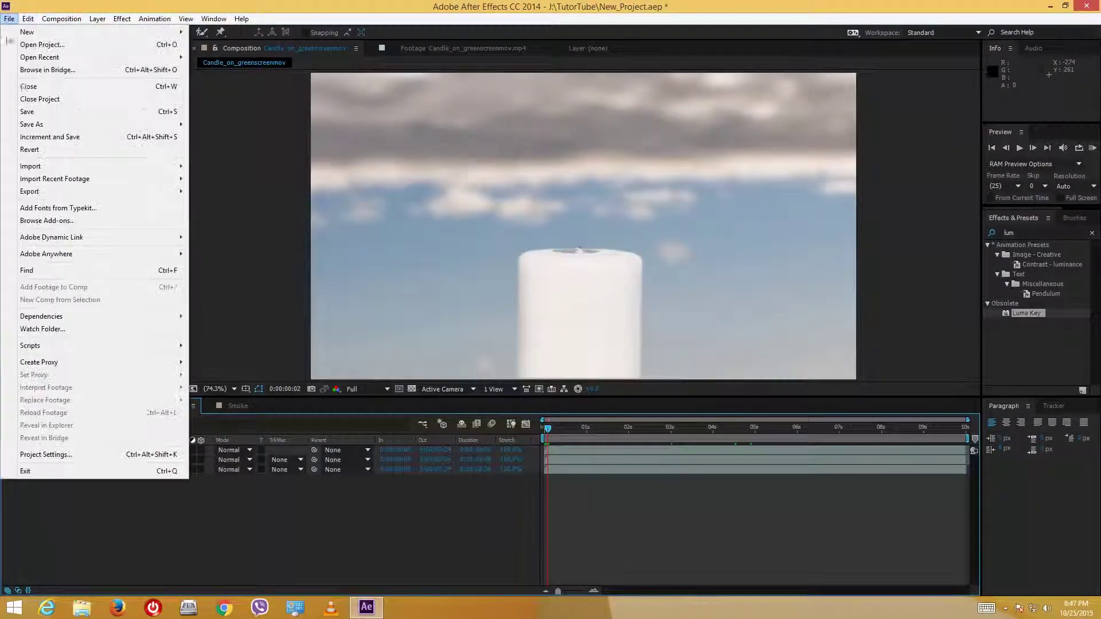
{"action": "mouse_move", "coordinate": [161, 198]}
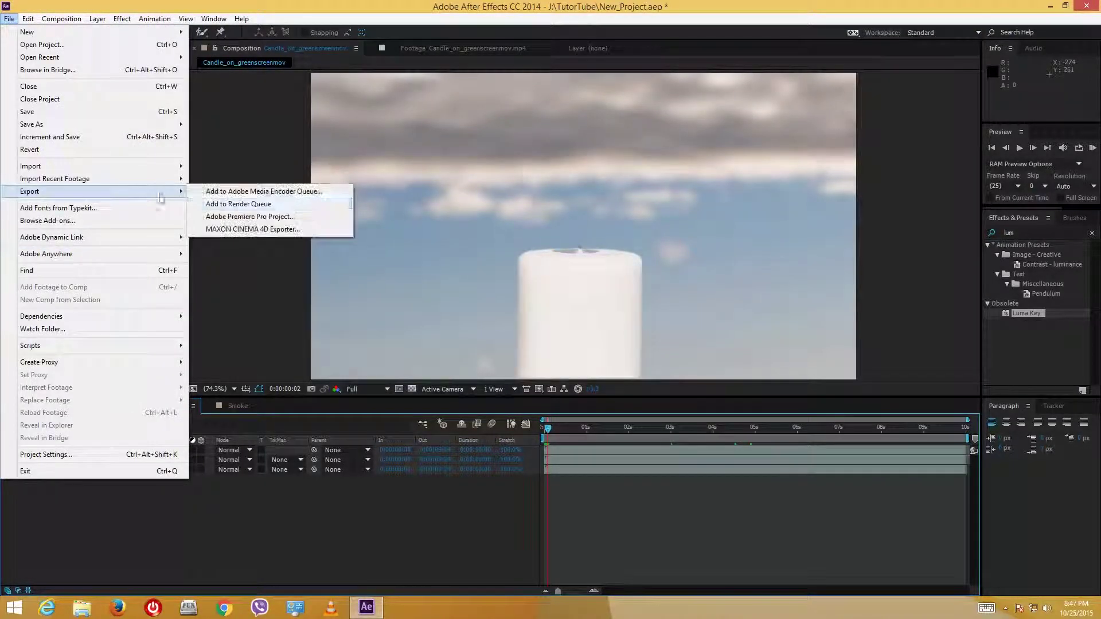
{"action": "left_click", "coordinate": [264, 204]}
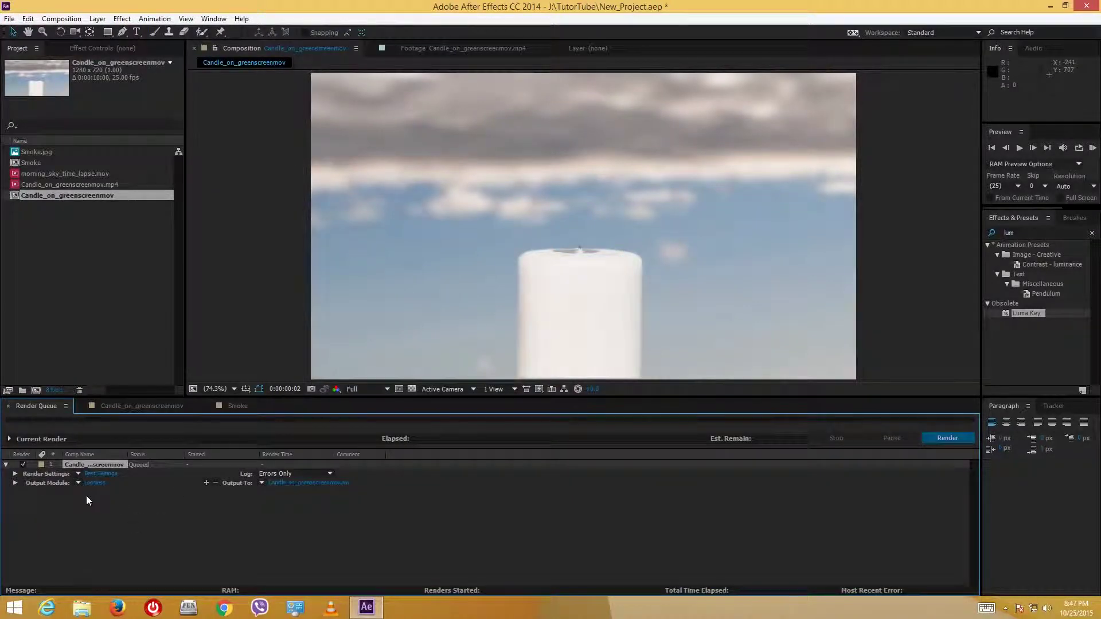
Set the candle render's output module to QuickTime format, accept the H.264 codec options and turn audio output off.
{"action": "left_click", "coordinate": [89, 483]}
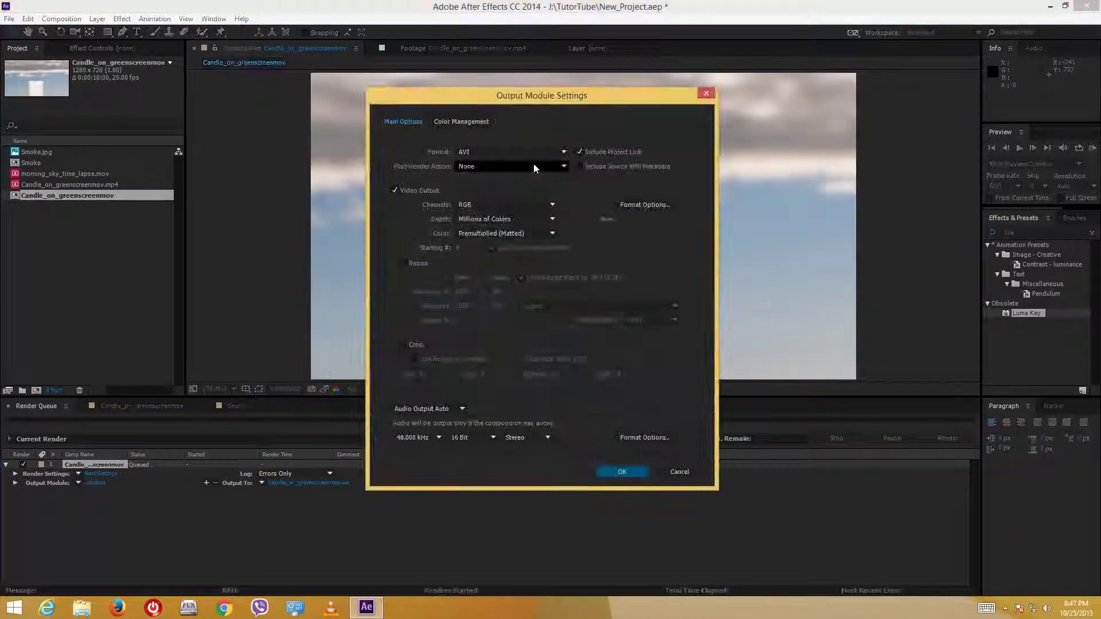
{"action": "left_click", "coordinate": [511, 151]}
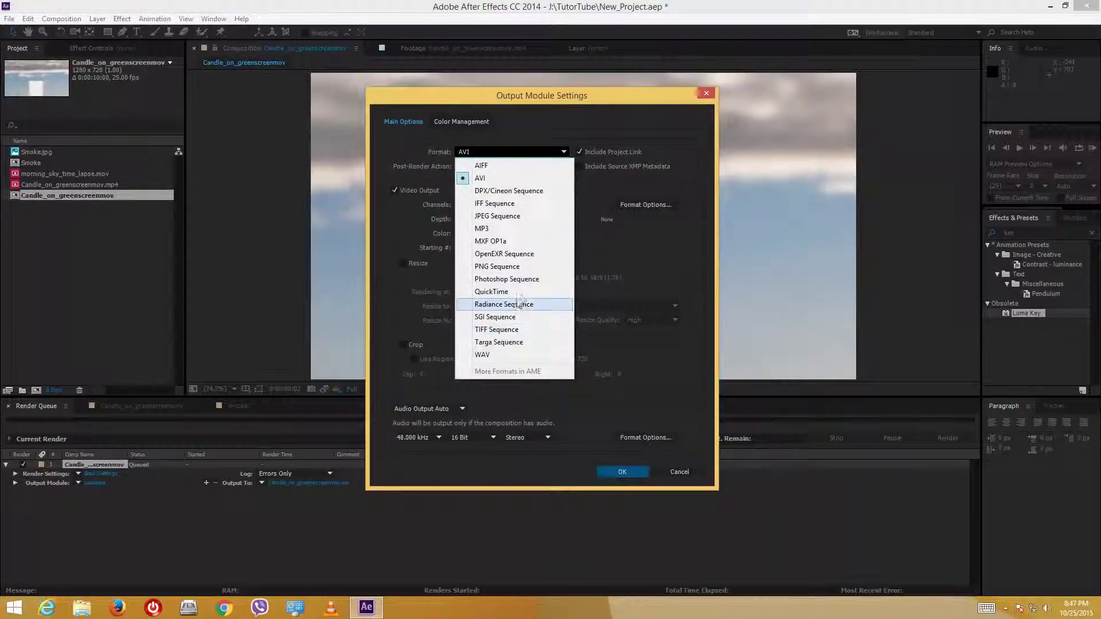
{"action": "left_click", "coordinate": [505, 294]}
{"action": "left_click", "coordinate": [630, 206]}
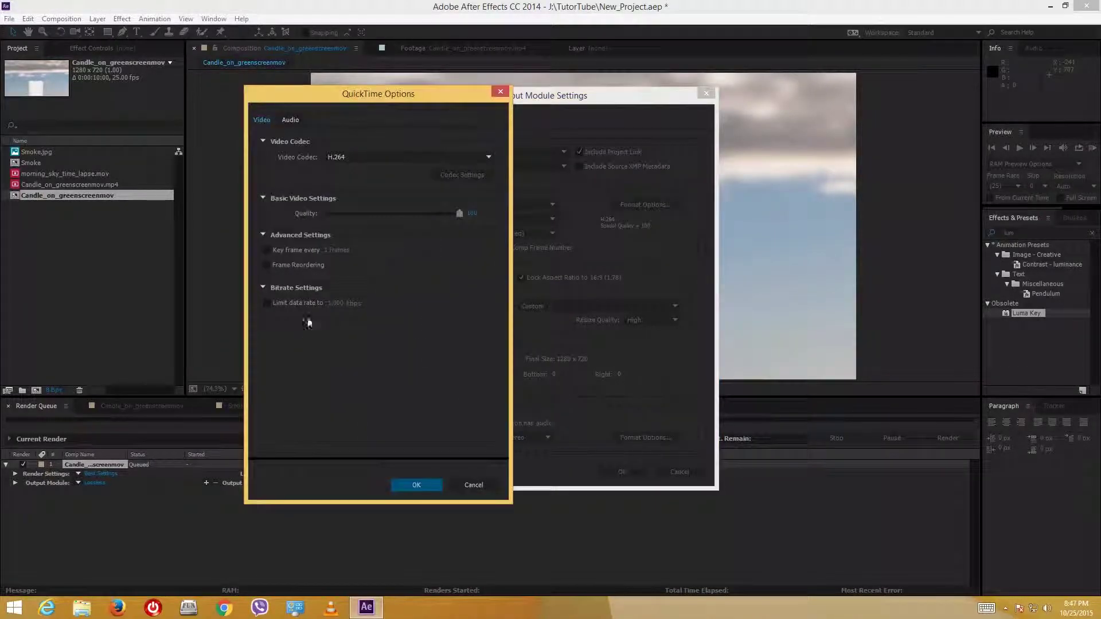
{"action": "left_click", "coordinate": [418, 485]}
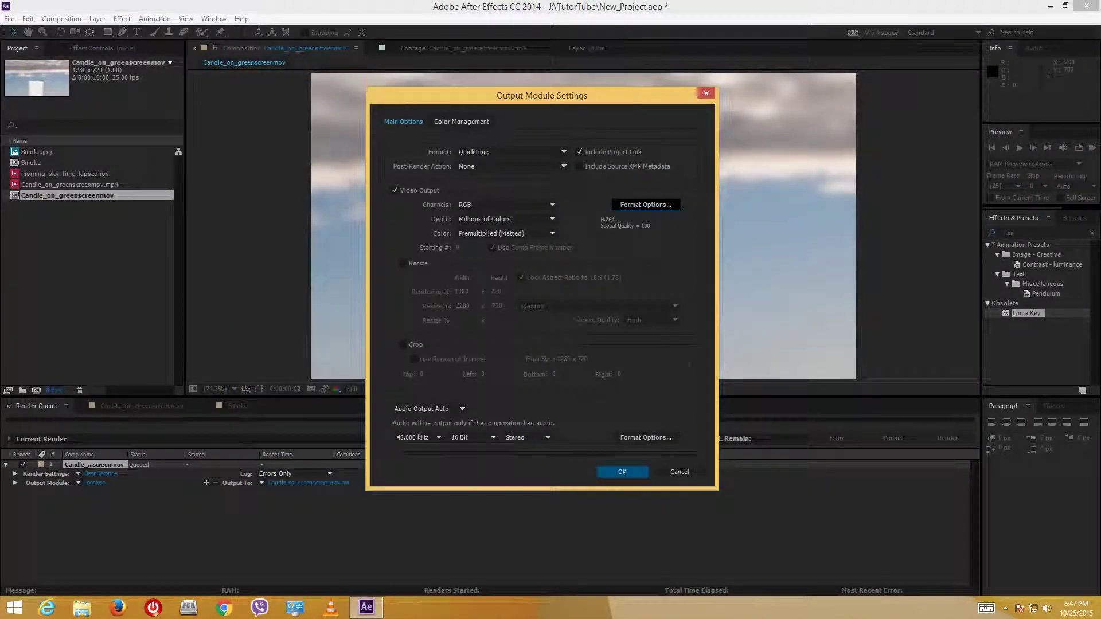
{"action": "left_click", "coordinate": [427, 409]}
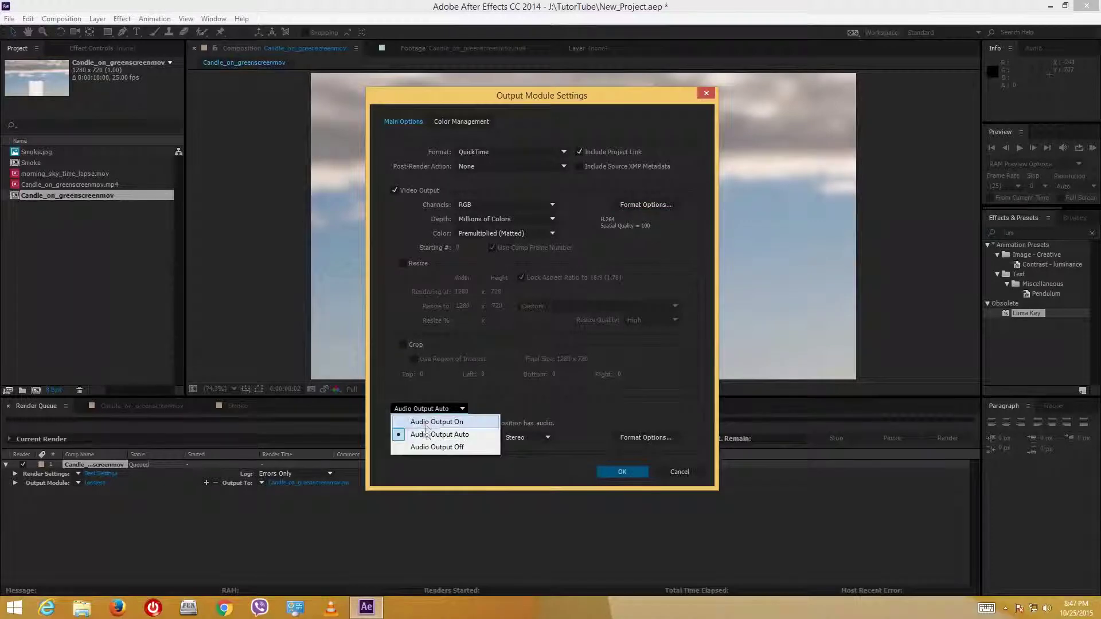
{"action": "left_click", "coordinate": [416, 448]}
{"action": "left_click", "coordinate": [625, 472]}
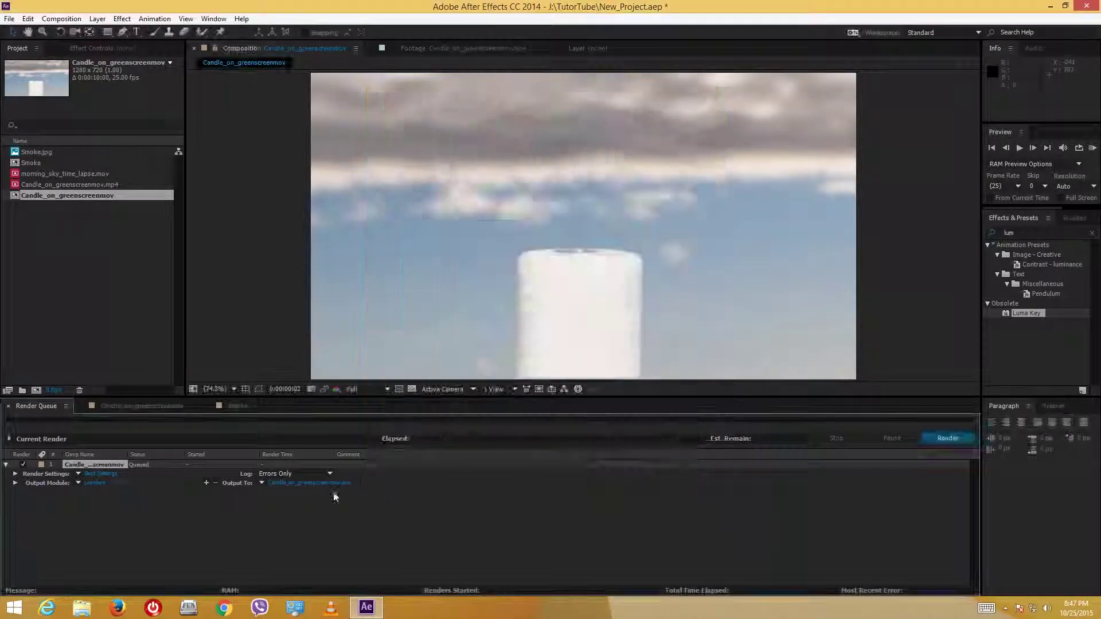
Name the output movie Tutorial5.mov and render the queued candle composition.
{"action": "left_click", "coordinate": [336, 488]}
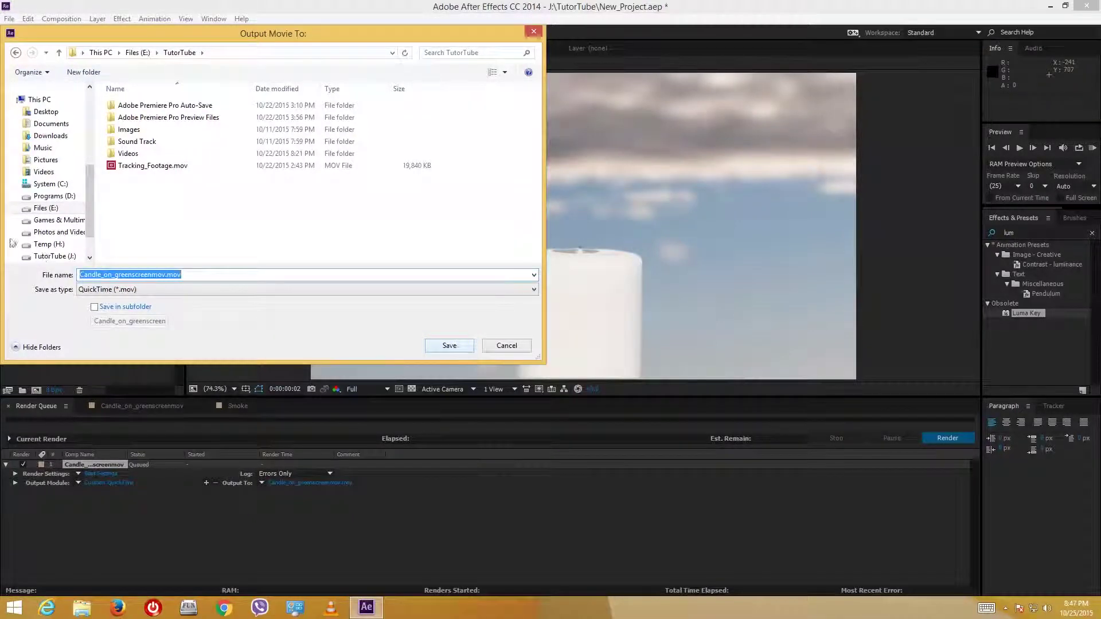
{"action": "left_click", "coordinate": [128, 274]}
{"action": "left_click_drag", "start_coordinate": [166, 276], "coordinate": [29, 276]}
{"action": "type", "text": "Tut"}
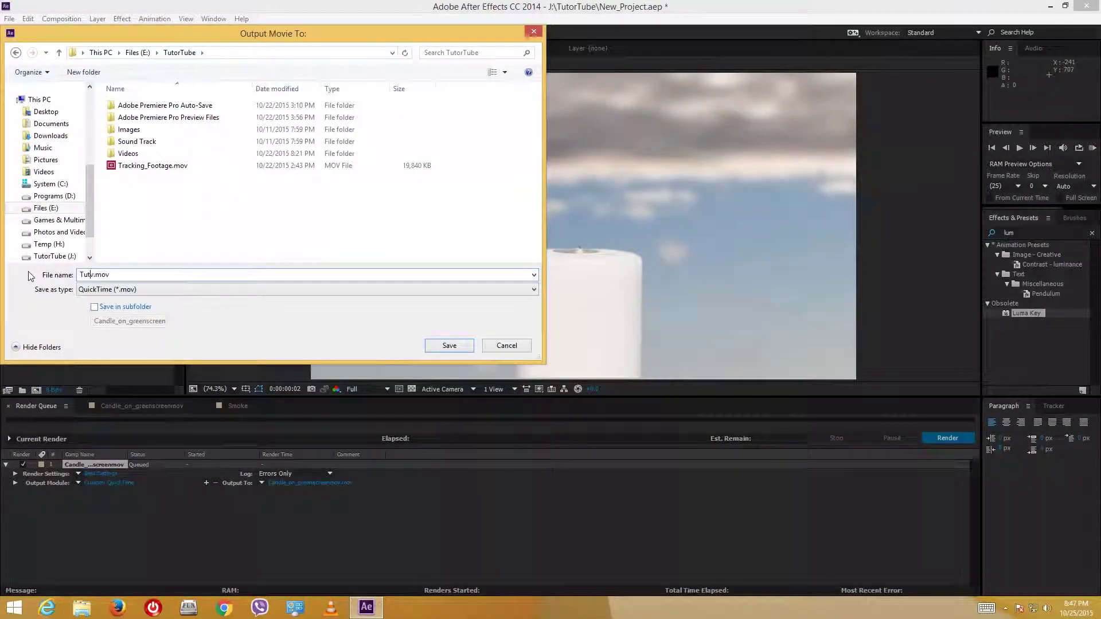
{"action": "type", "text": "orial5"}
{"action": "left_click", "coordinate": [445, 348]}
{"action": "left_click", "coordinate": [947, 438]}
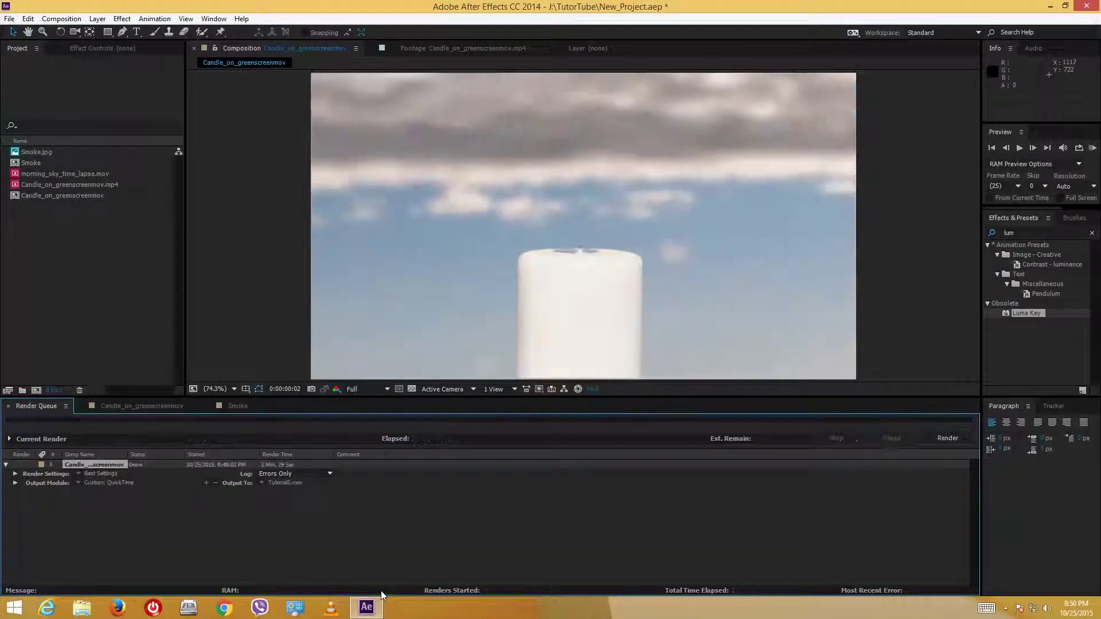
Open the rendered Tutorial5.mov from the TutorTube folder on the TutorTube (J:) drive in VLC media player.
{"action": "left_click", "coordinate": [82, 608]}
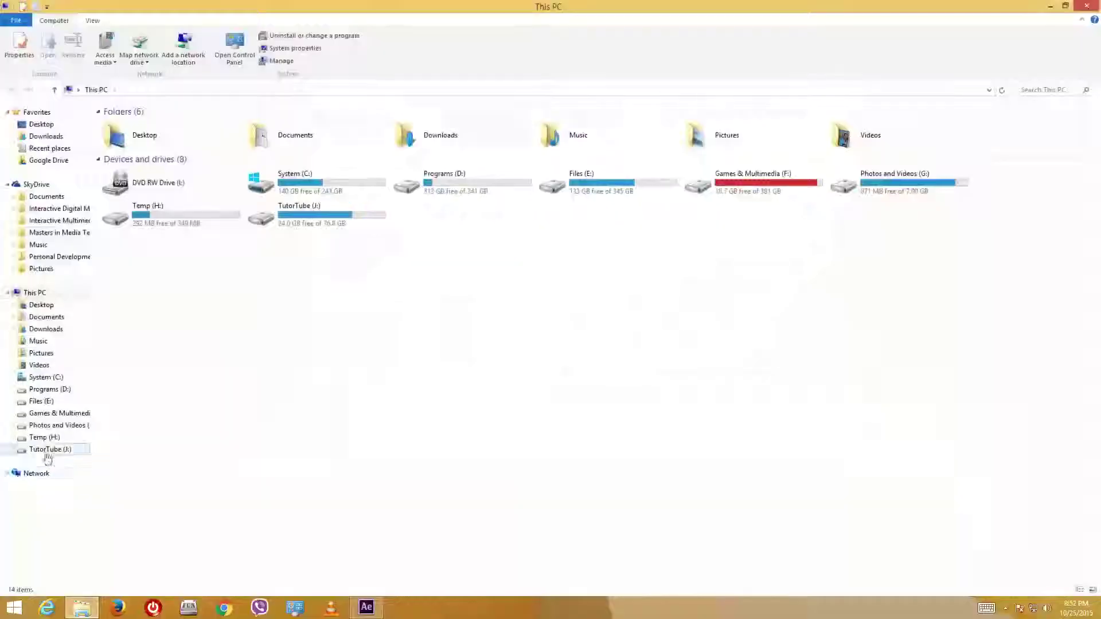
{"action": "left_click", "coordinate": [50, 449]}
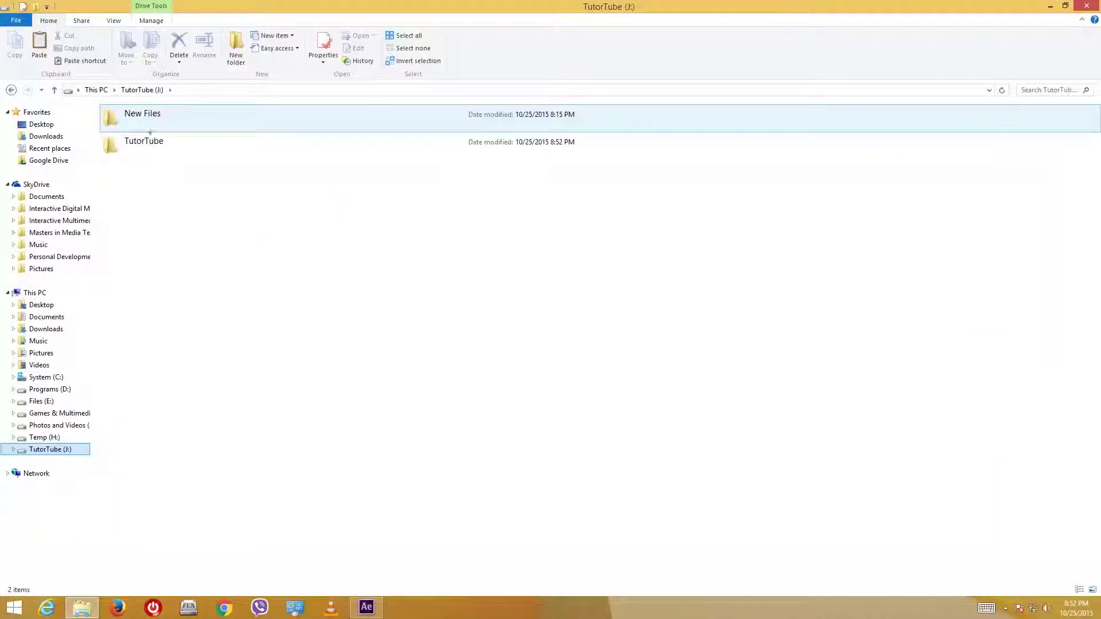
{"action": "double_click", "coordinate": [144, 141]}
{"action": "right_click", "coordinate": [138, 162]}
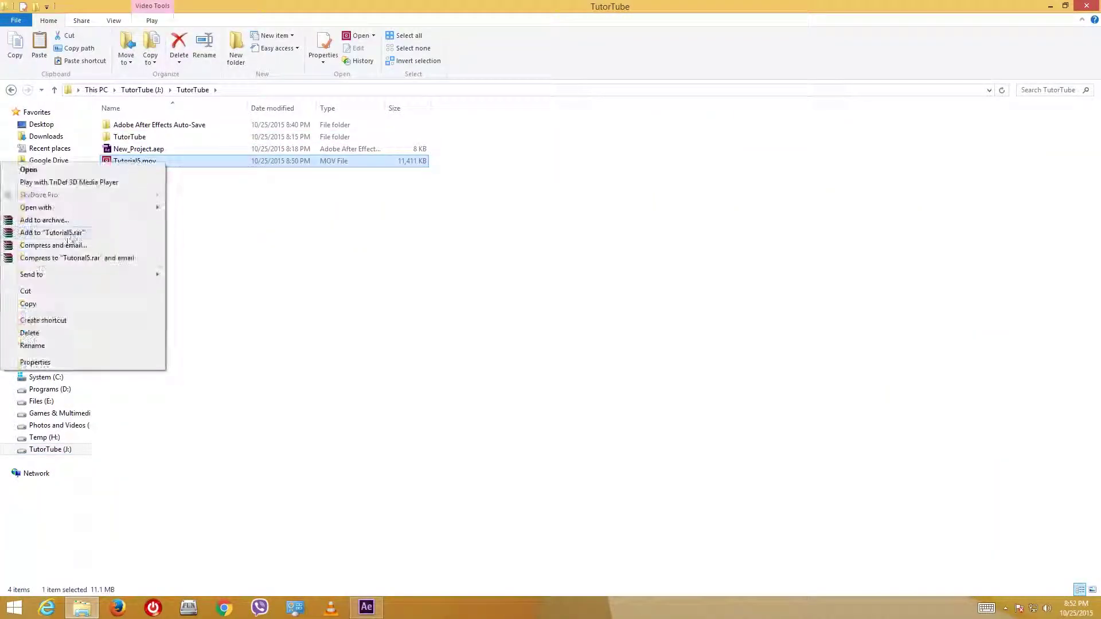
{"action": "mouse_move", "coordinate": [88, 204]}
{"action": "left_click", "coordinate": [218, 256]}
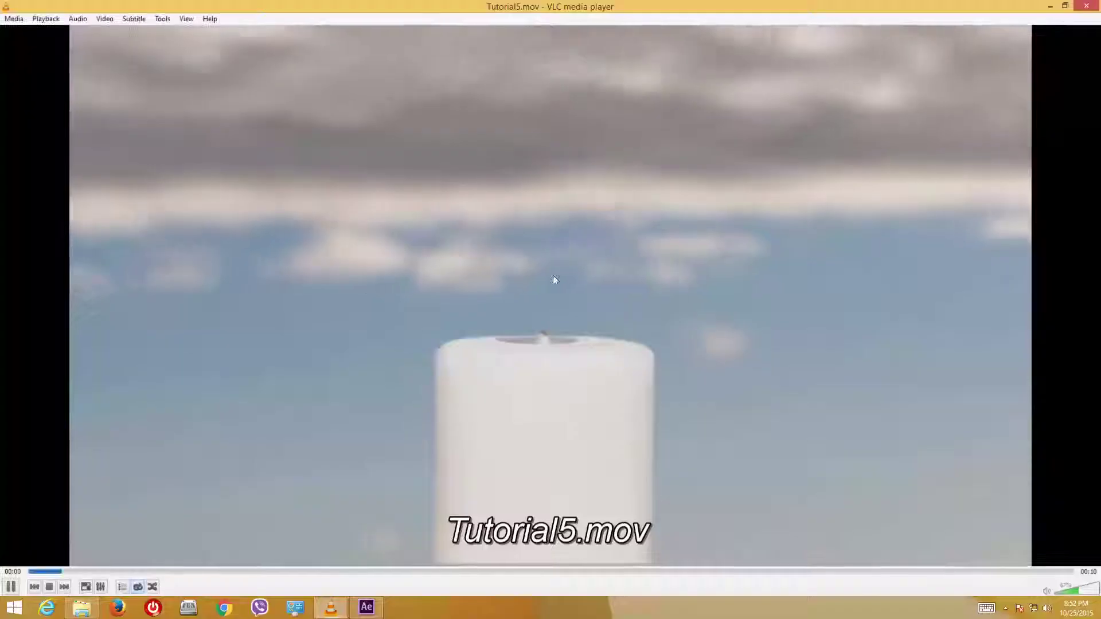
Watch the rendered candle video in full screen and return to the windowed player.
{"action": "double_click", "coordinate": [743, 275]}
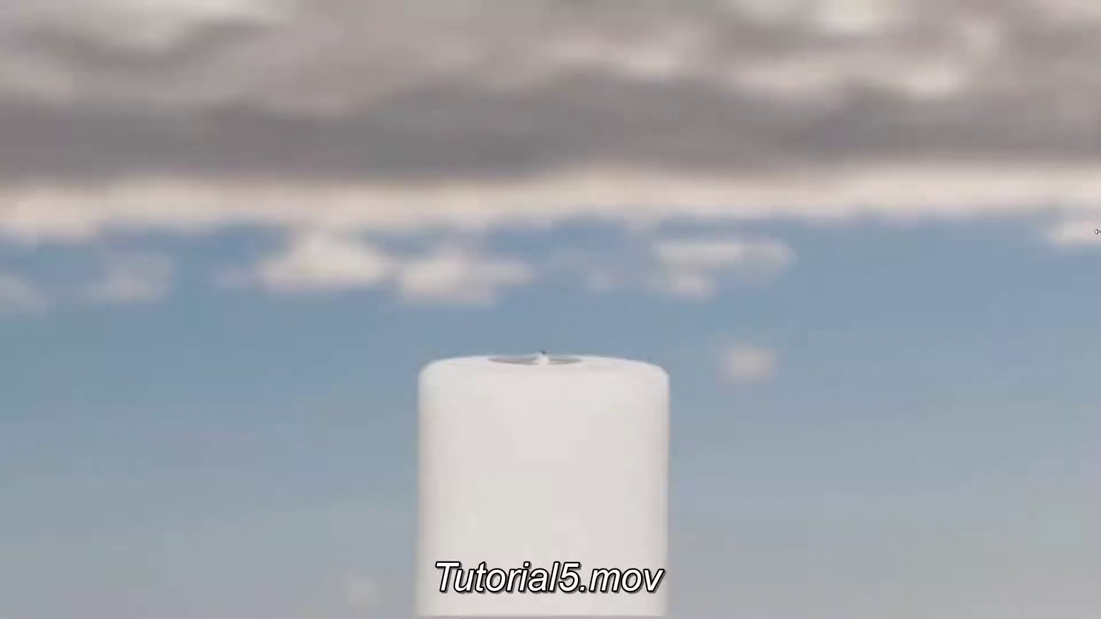
{"action": "mouse_move", "coordinate": [929, 177]}
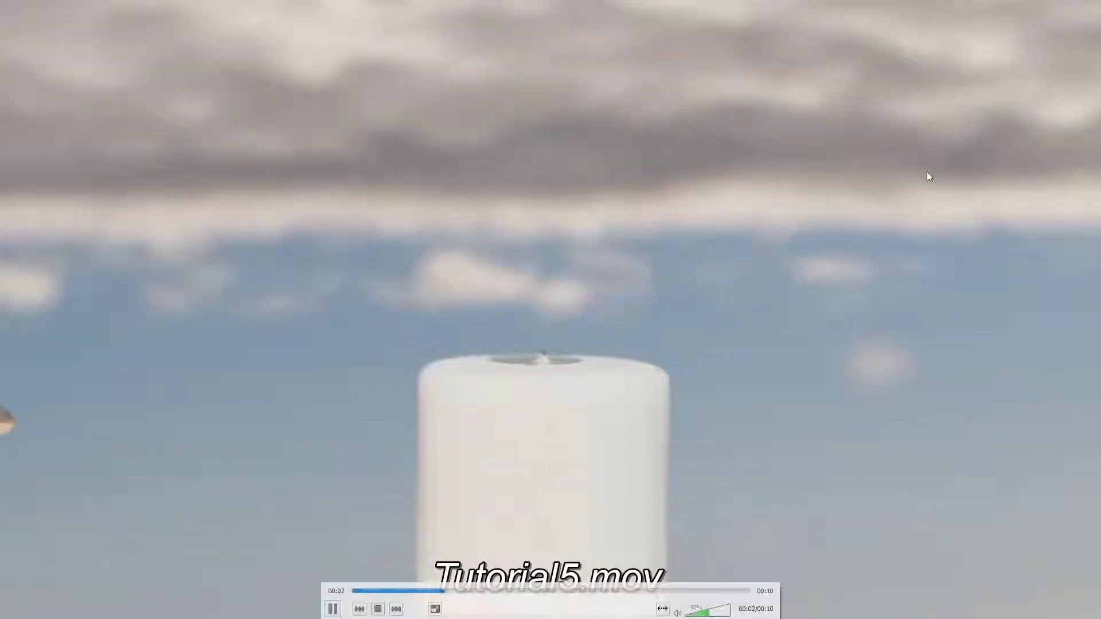
{"action": "double_click", "coordinate": [875, 190]}
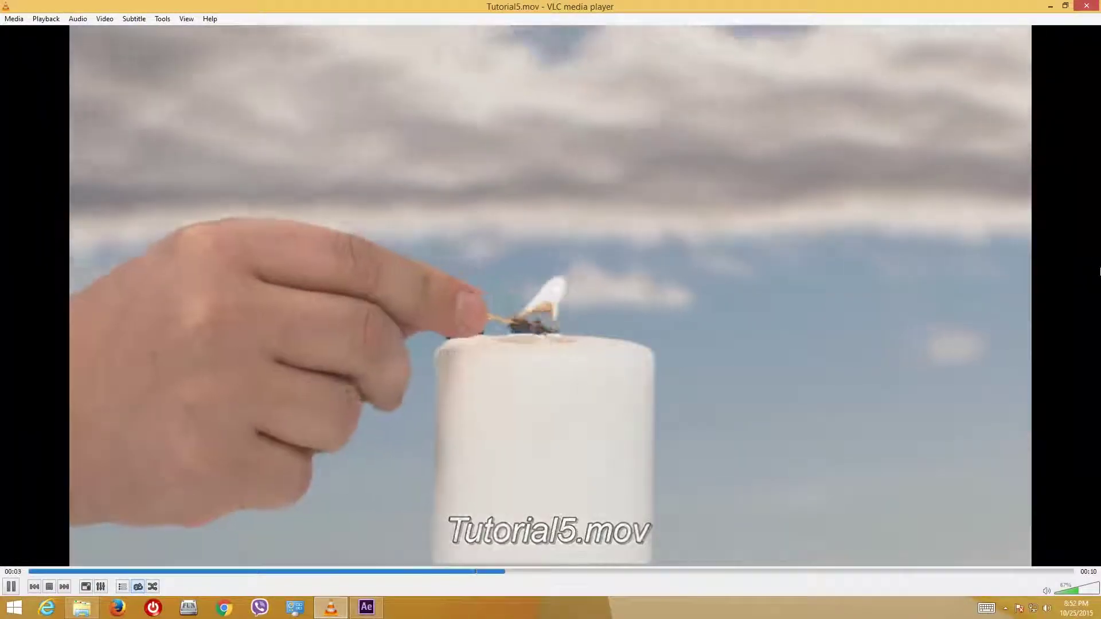